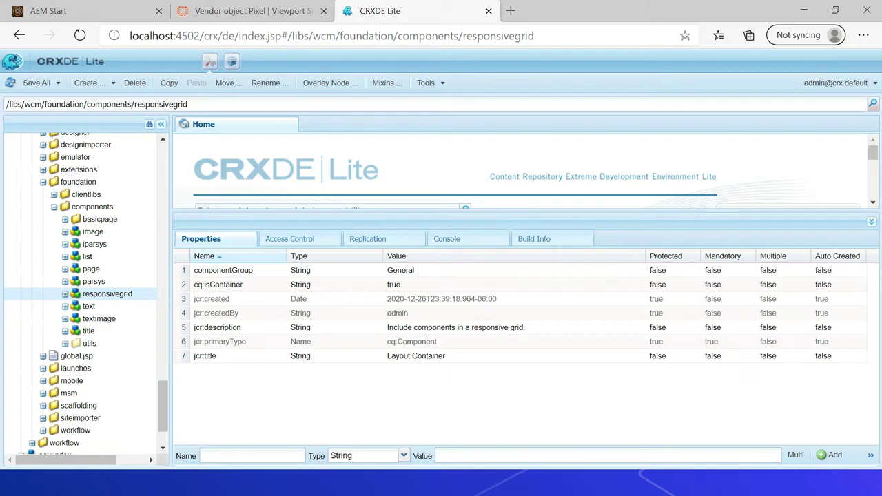
pyautogui.click(109, 295)
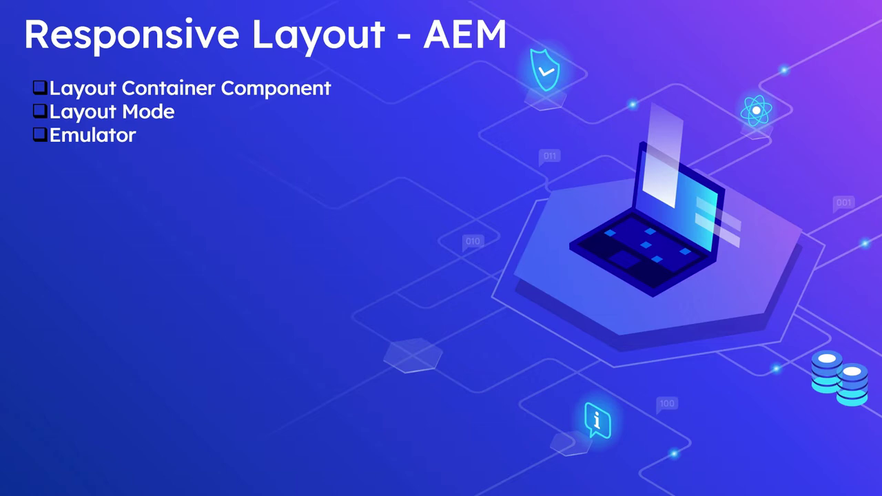
pyautogui.click(646, 276)
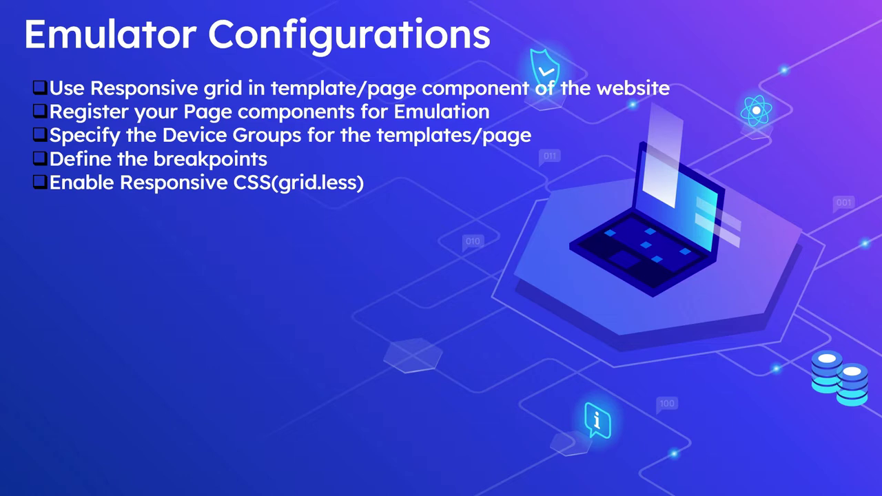
# Switch to CRXDE Lite and view the properties of the container component under /apps/wknd/components
pyautogui.hotkey('alt', 'Tab')
pyautogui.hotkey('alt', 'Tab')
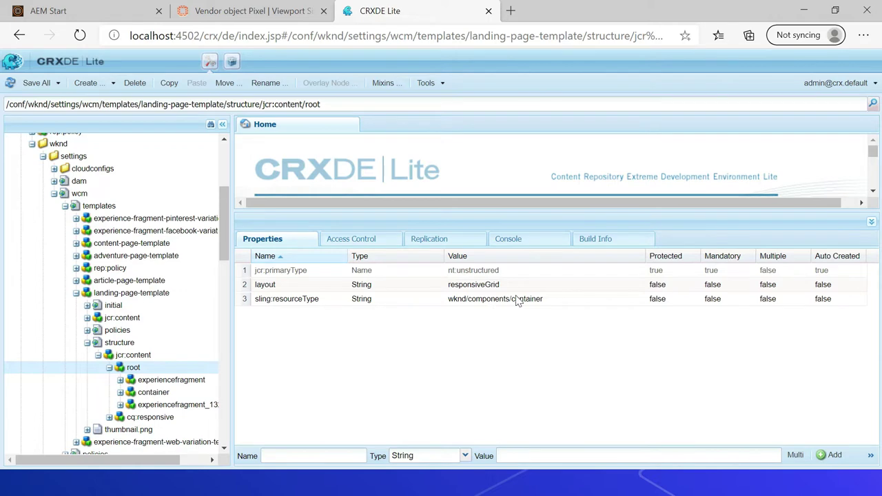
pyautogui.moveTo(224, 222); pyautogui.dragTo(216, 178)
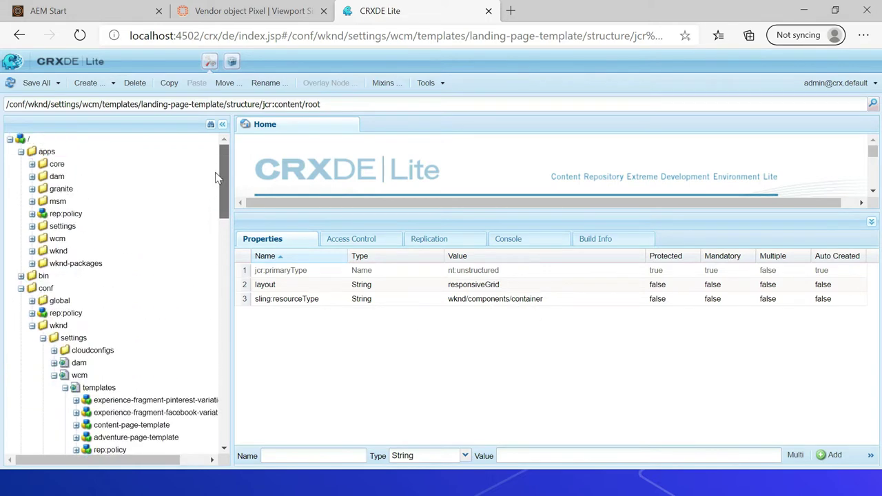
pyautogui.click(32, 252)
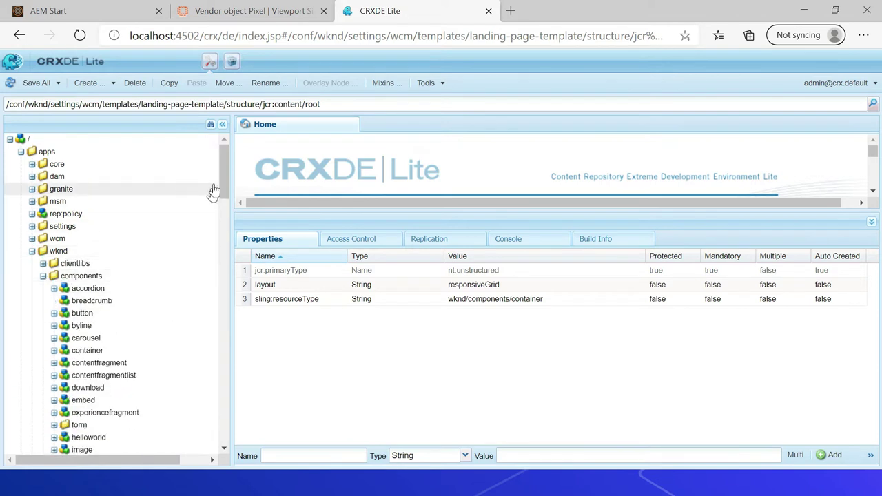
pyautogui.moveTo(225, 180); pyautogui.dragTo(202, 211)
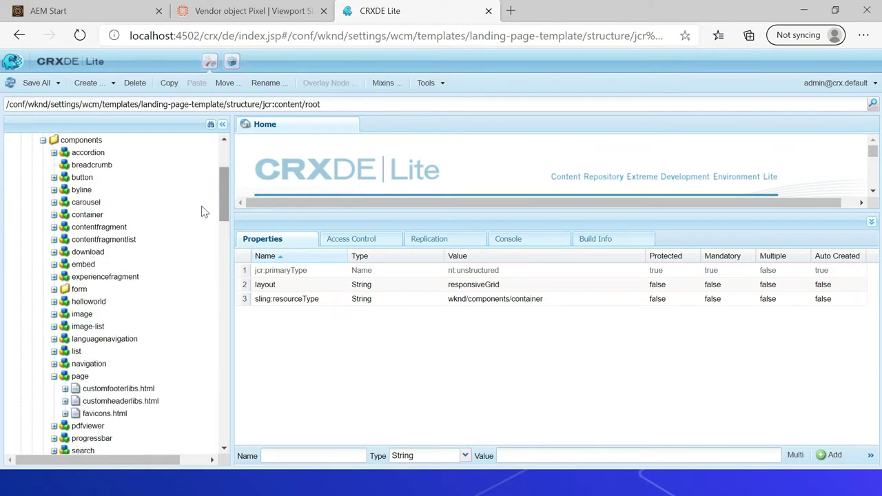
pyautogui.click(92, 215)
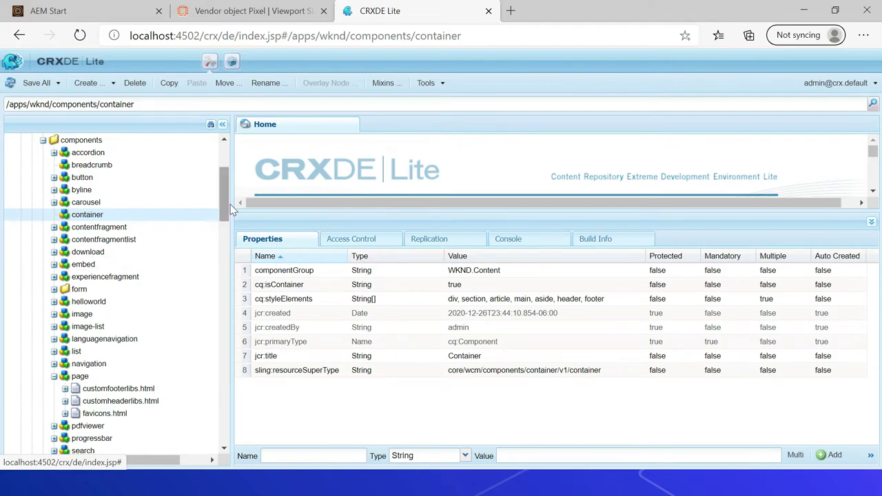
# Expand the core container component under /apps/core/wcm/components/container/v1 and select it to examine its contents
pyautogui.scroll(5, 225, 199)
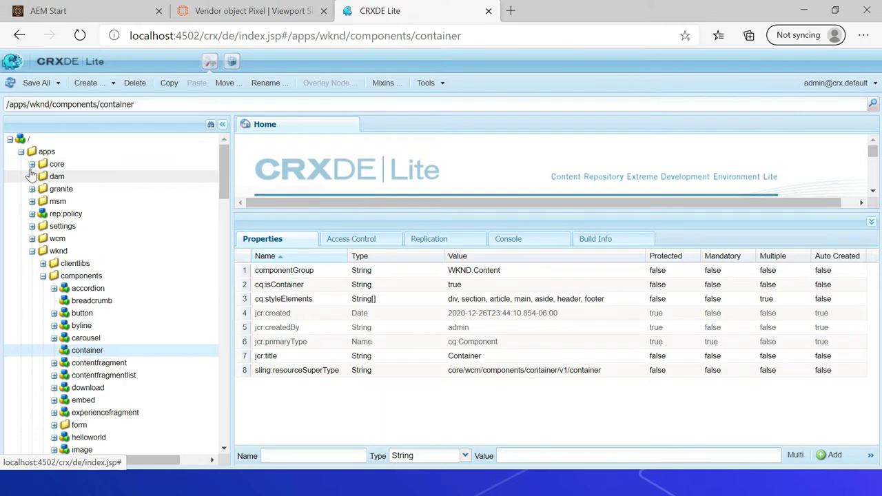
pyautogui.click(31, 165)
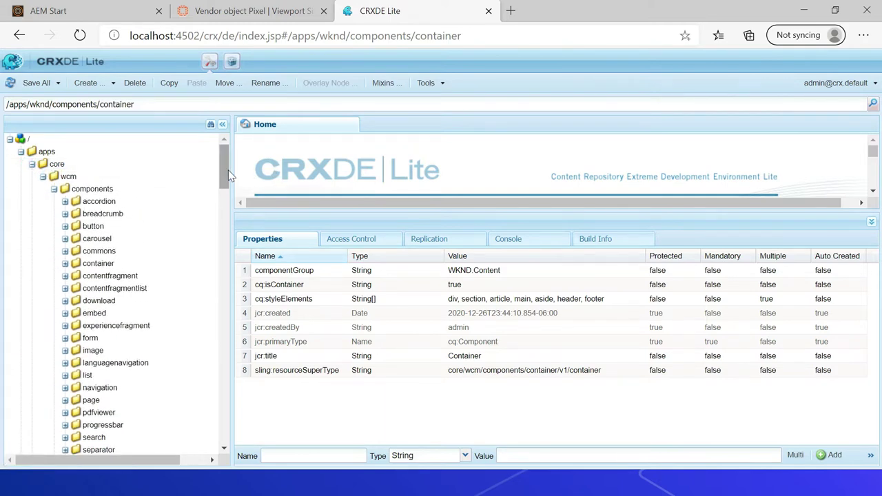
pyautogui.scroll(-3, 228, 172)
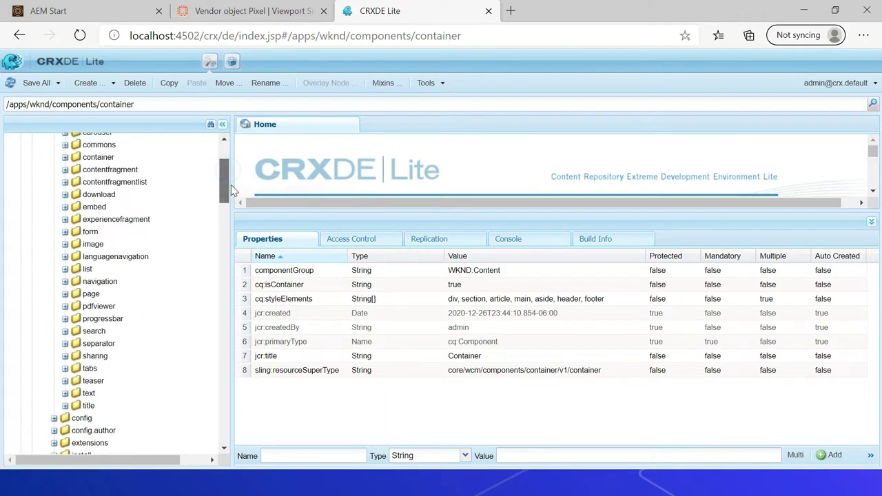
pyautogui.doubleClick(98, 157)
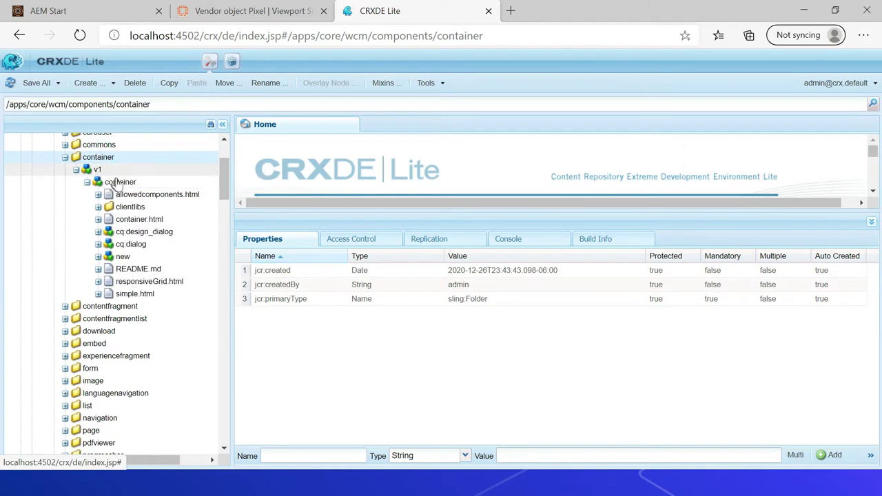
pyautogui.click(117, 181)
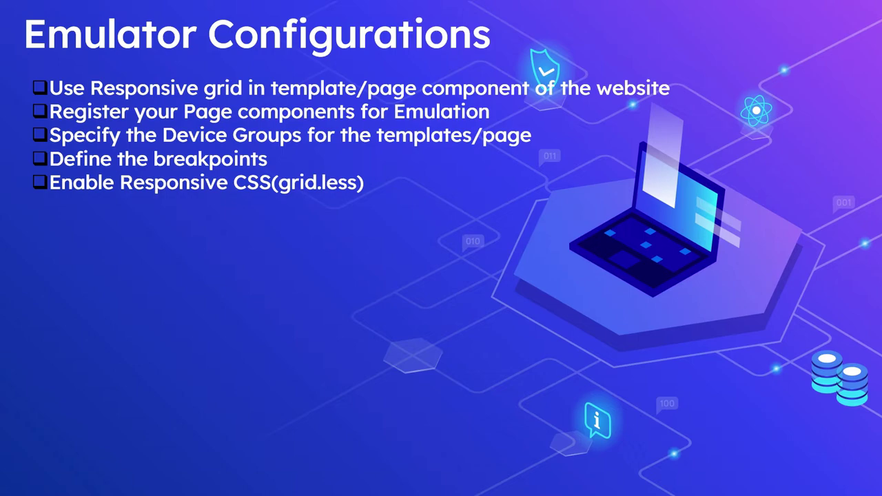
# Switch to the AEM web console configuration page and review the page-config and wknd MobileEmulatorProvider configurations without changing them
pyautogui.hotkey('alt', 'Tab')
pyautogui.hotkey('alt', 'Tab')
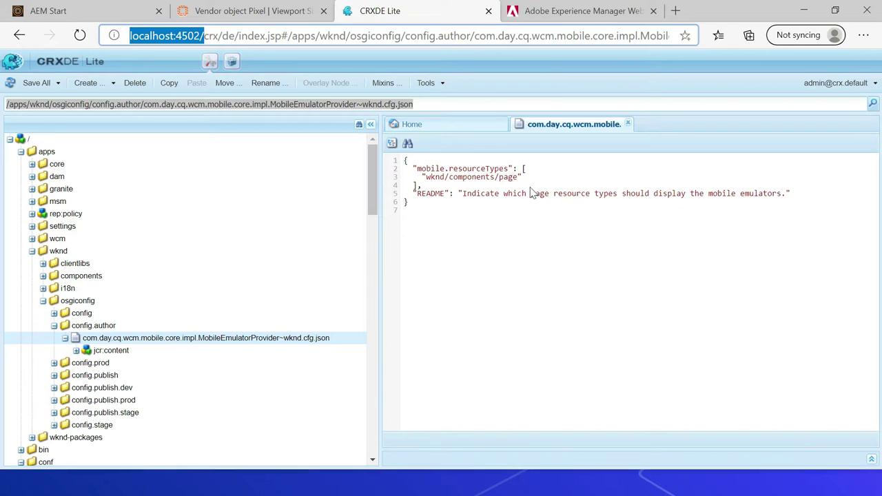
pyautogui.click(549, 11)
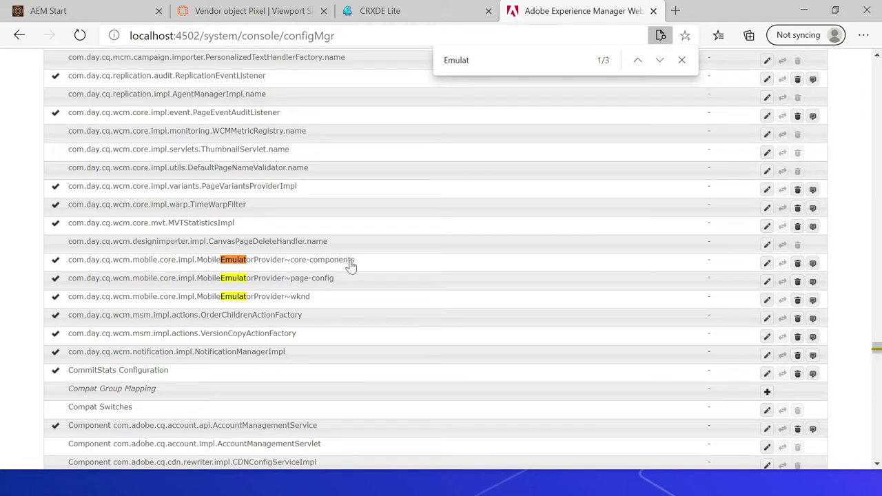
pyautogui.click(295, 283)
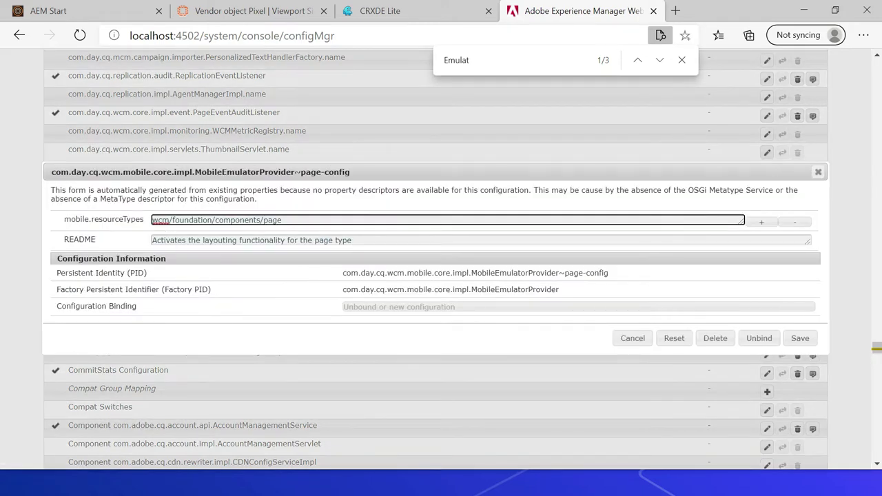
pyautogui.click(630, 338)
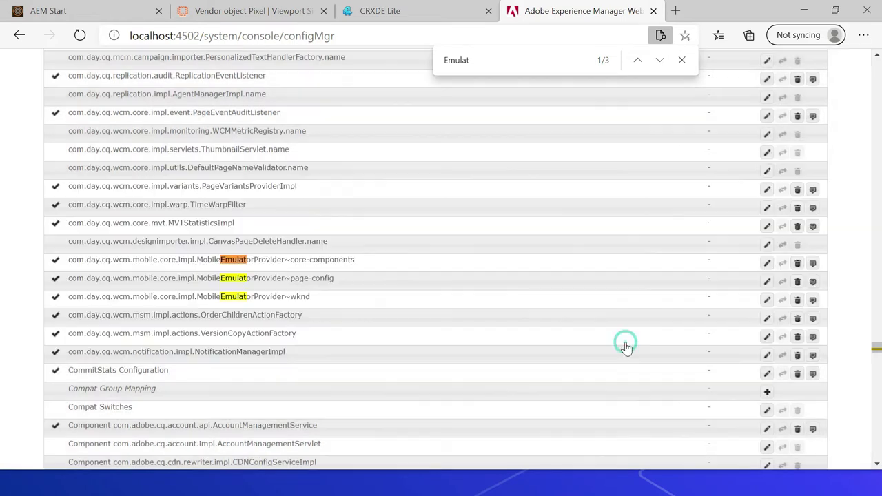
pyautogui.click(309, 297)
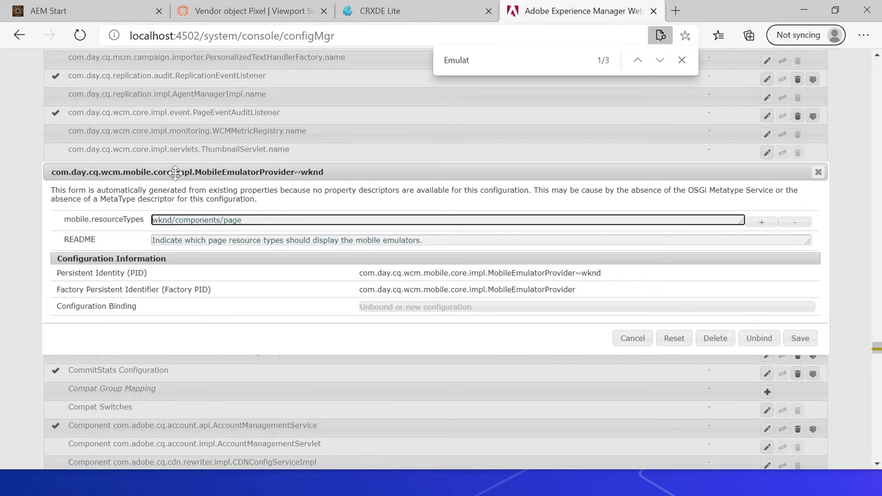
pyautogui.click(632, 338)
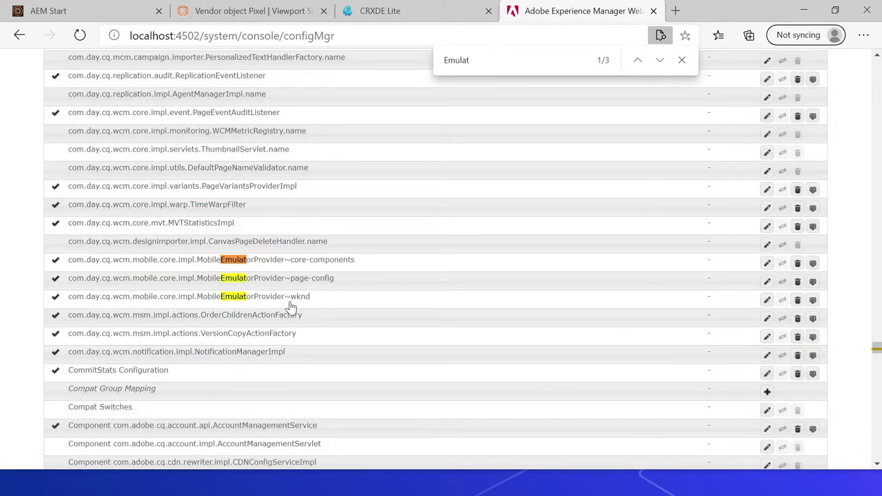
pyautogui.click(290, 280)
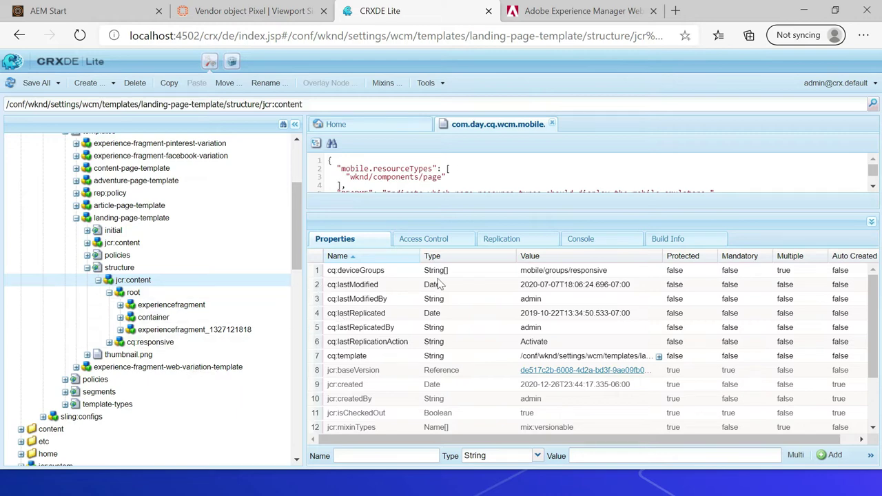
# View the cq:deviceGroups value on the landing-page-template structure's jcr:content node, select its text and close the editor without changes
pyautogui.doubleClick(538, 273)
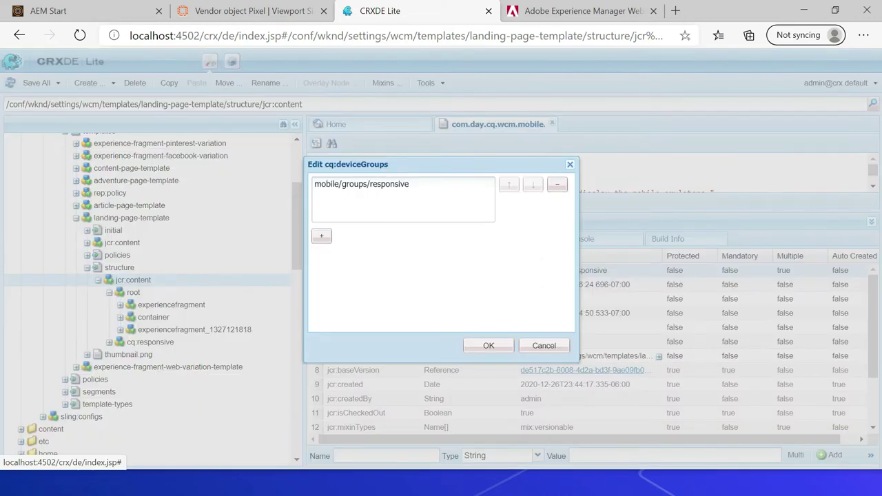
pyautogui.tripleClick(421, 187)
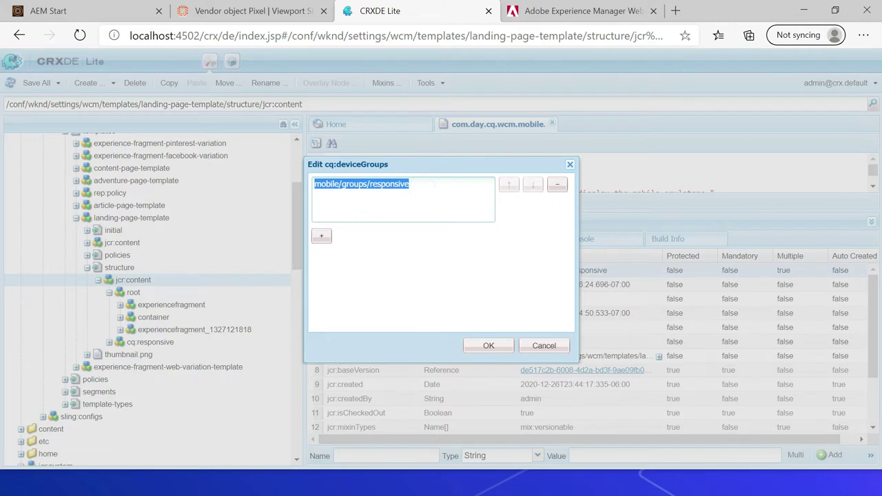
pyautogui.click(543, 346)
# Go to the repository path /libs/settings/mobile/groups/responsive
pyautogui.tripleClick(327, 104)
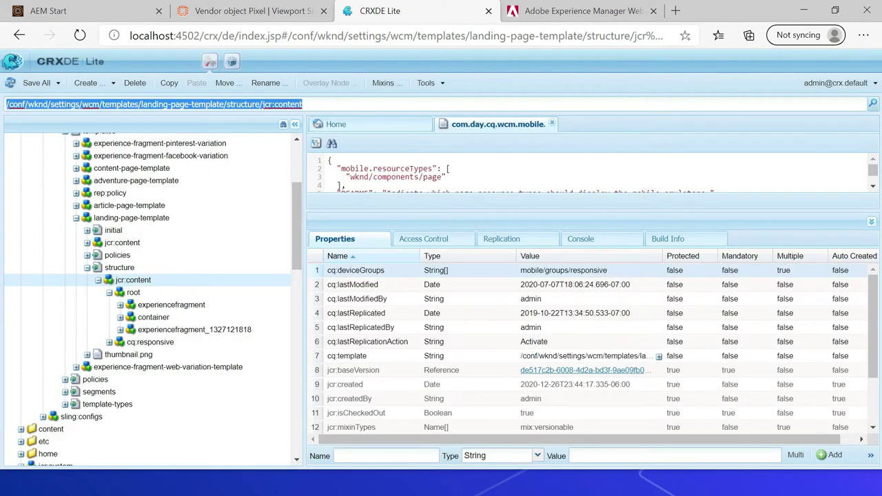
pyautogui.press('BackSpace')
pyautogui.write('libs')
pyautogui.press('BackSpace')
pyautogui.press('BackSpace')
pyautogui.press('BackSpace')
pyautogui.press('BackSpace')
pyautogui.write('/libs/settings')
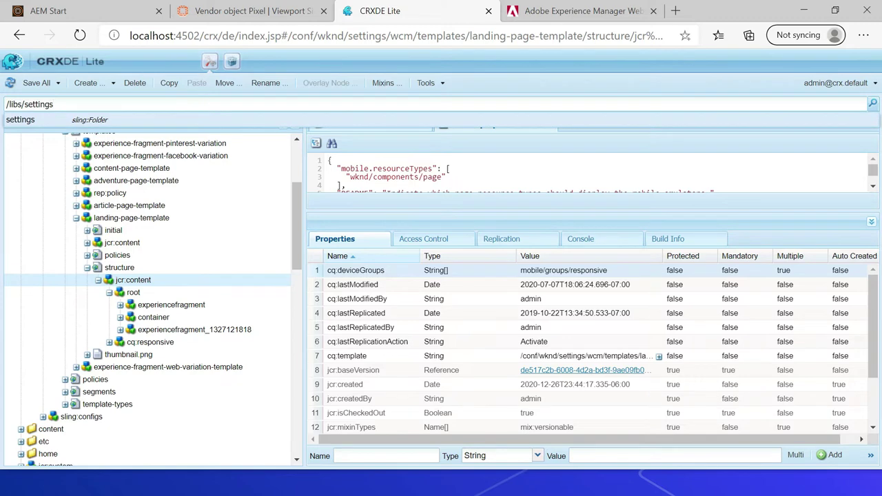
pyautogui.write('/mobile/groups/responsive')
pyautogui.press('Return')
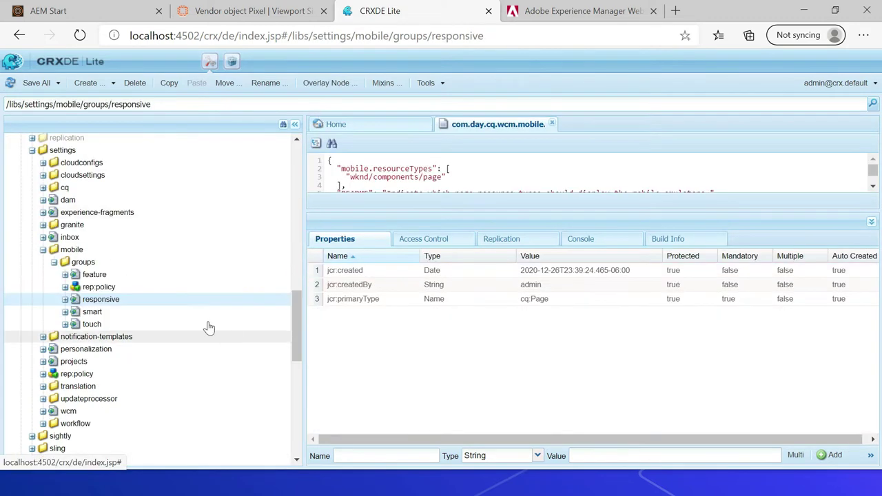
# Open the responsive device group's jcr:content node and review the full emulators list without changing it
pyautogui.click(65, 298)
pyautogui.click(131, 326)
pyautogui.click(120, 313)
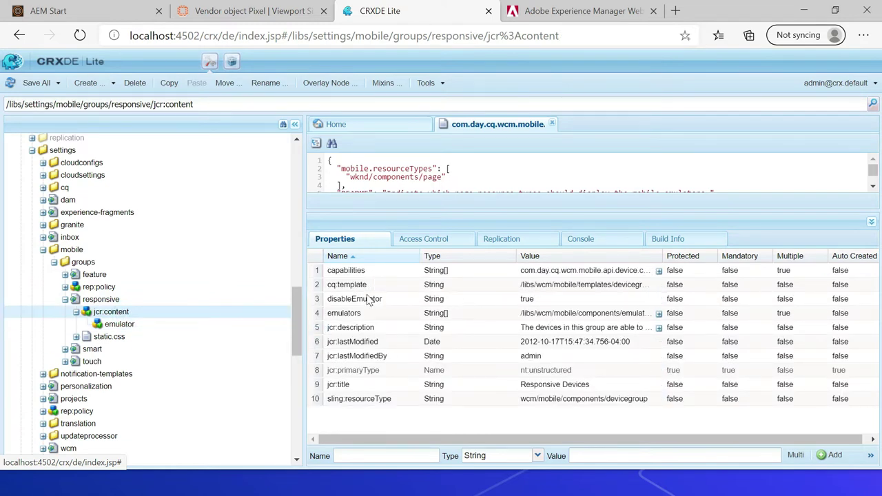
pyautogui.click(348, 314)
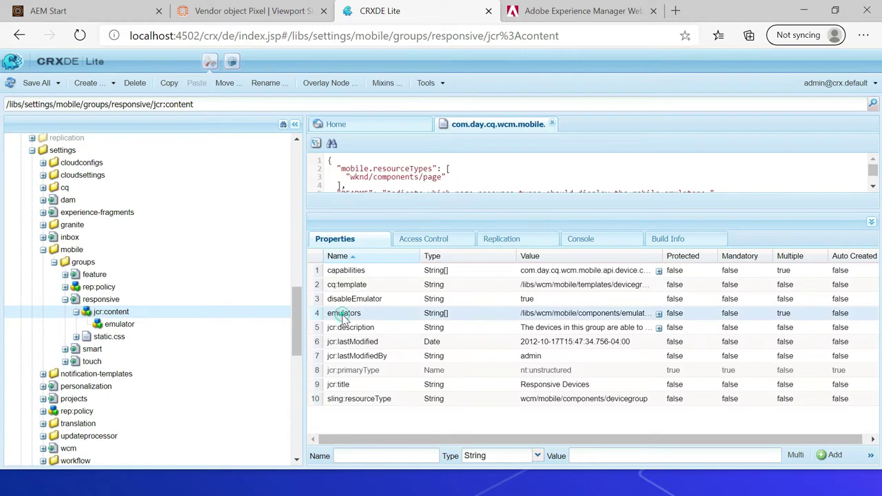
pyautogui.doubleClick(541, 315)
pyautogui.scroll(-1, 569, 227)
pyautogui.moveTo(569, 228); pyautogui.dragTo(584, 271)
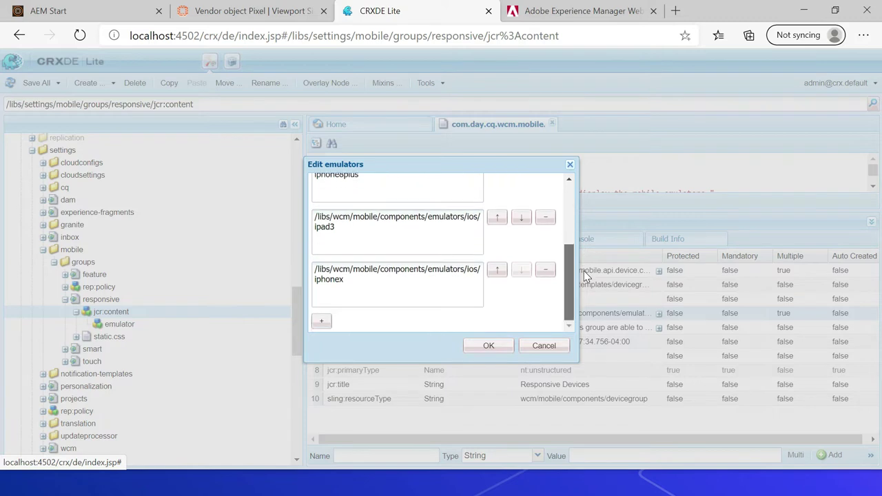
pyautogui.click(543, 346)
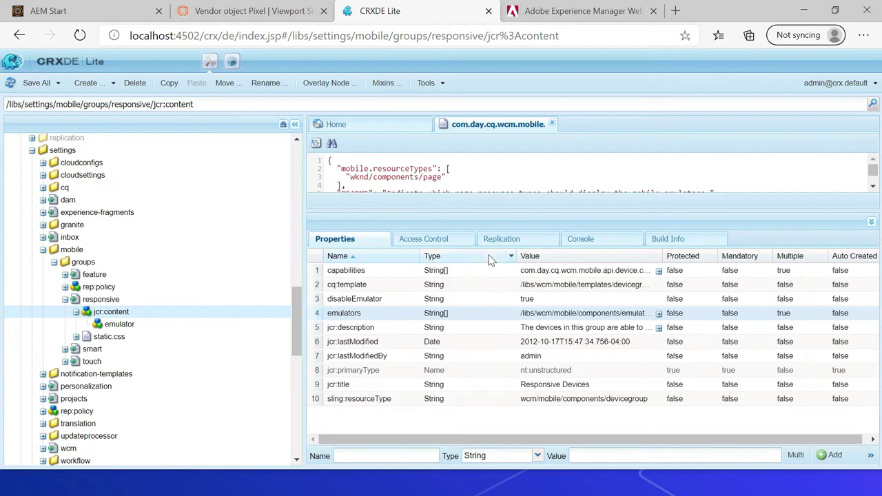
# Copy the base path /libs/wcm/mobile/components/emulators from the first emulators entry and navigate to that path
pyautogui.doubleClick(537, 313)
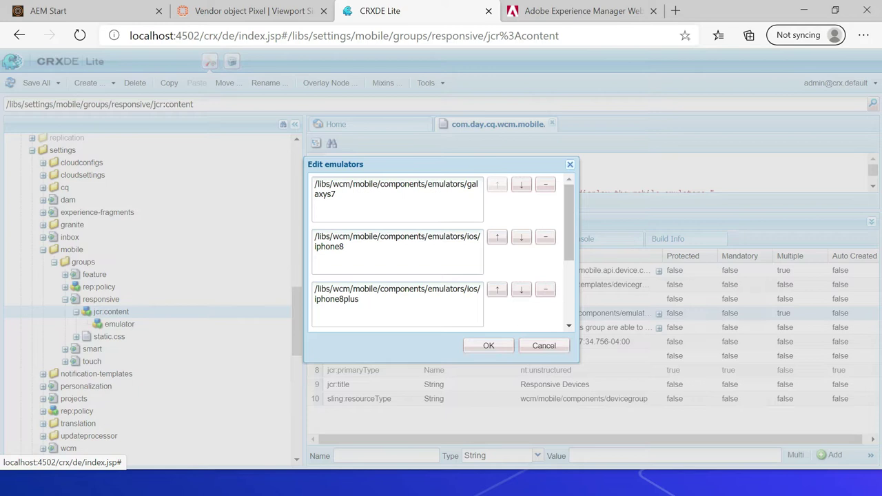
pyautogui.moveTo(465, 184); pyautogui.dragTo(315, 184)
pyautogui.hotkey('ctrl', 'c')
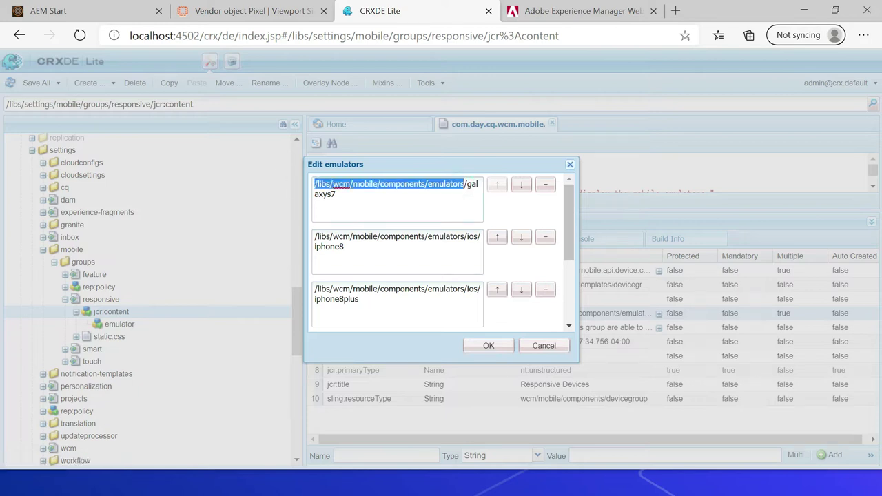
pyautogui.click(537, 345)
pyautogui.tripleClick(200, 103)
pyautogui.hotkey('ctrl', 'v')
pyautogui.press('Return')
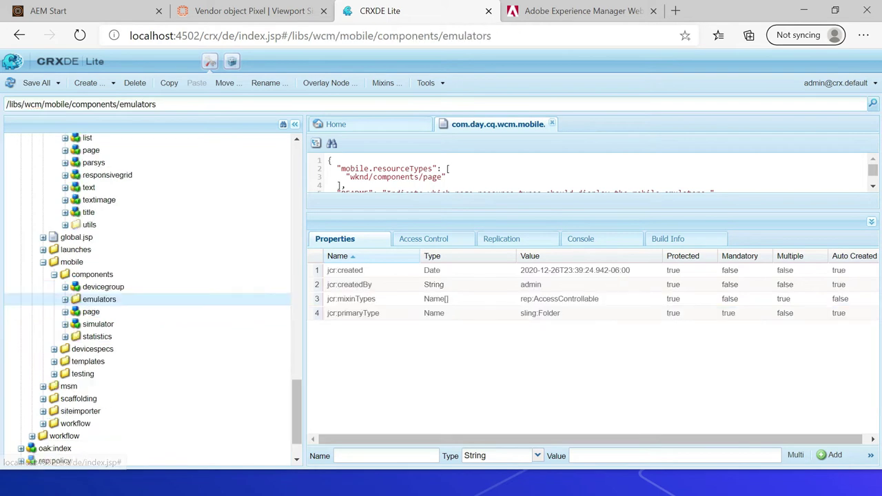
# Expand the emulators folder and inspect the properties of the base, android and blackberry emulator components
pyautogui.click(64, 300)
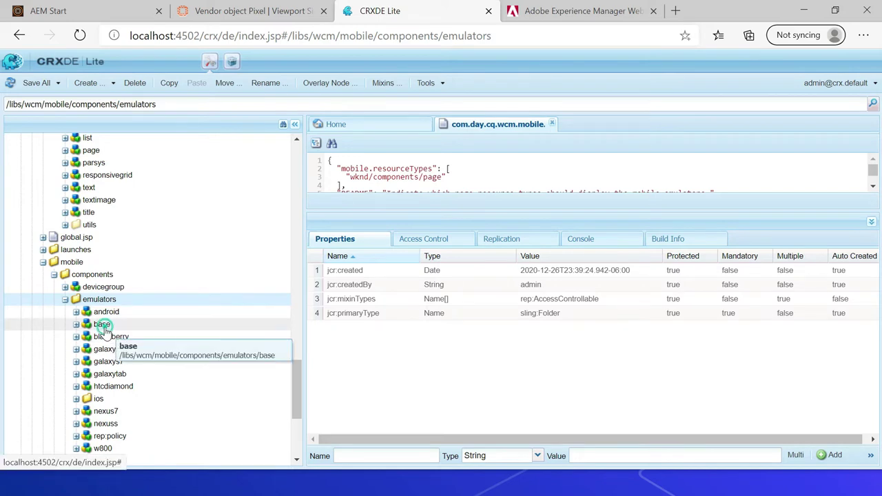
pyautogui.doubleClick(103, 326)
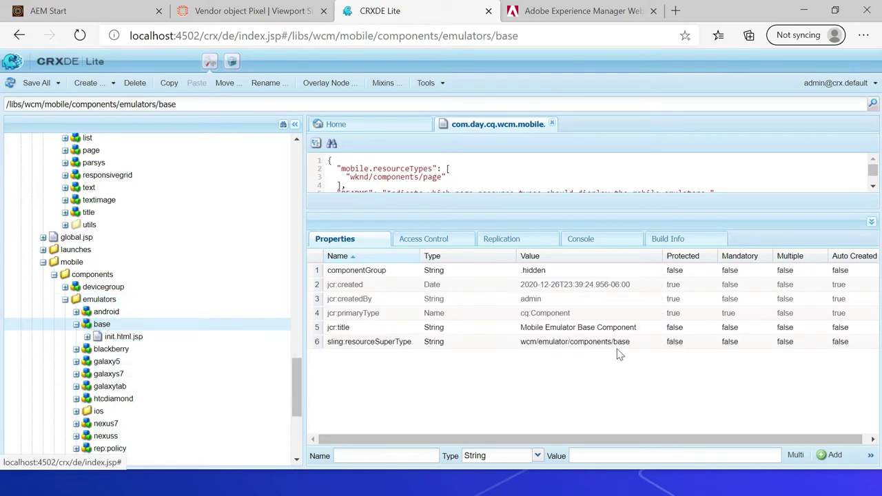
pyautogui.doubleClick(107, 314)
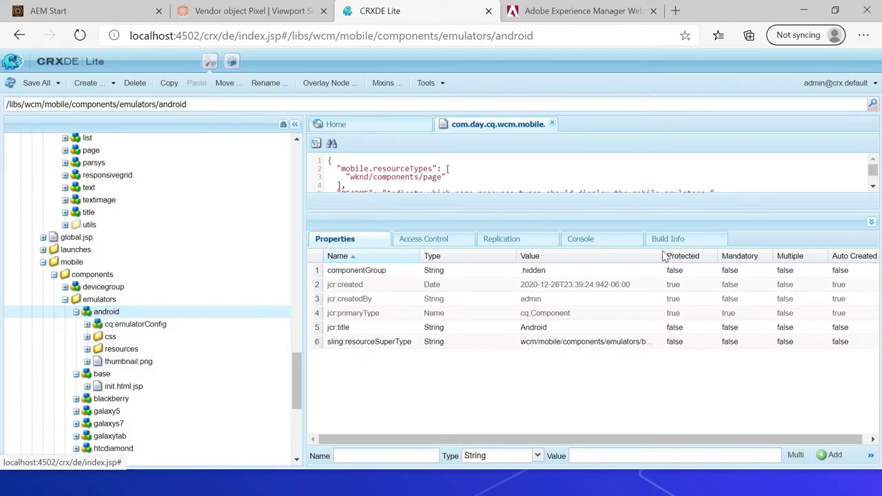
pyautogui.click(76, 312)
pyautogui.click(111, 348)
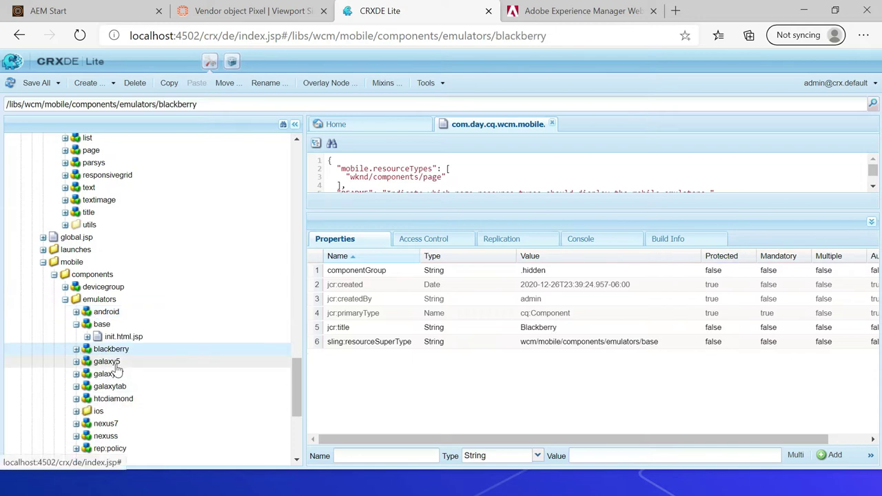
# Inspect the properties of the galaxy5 emulator component and its cq:emulatorConfig node
pyautogui.click(114, 362)
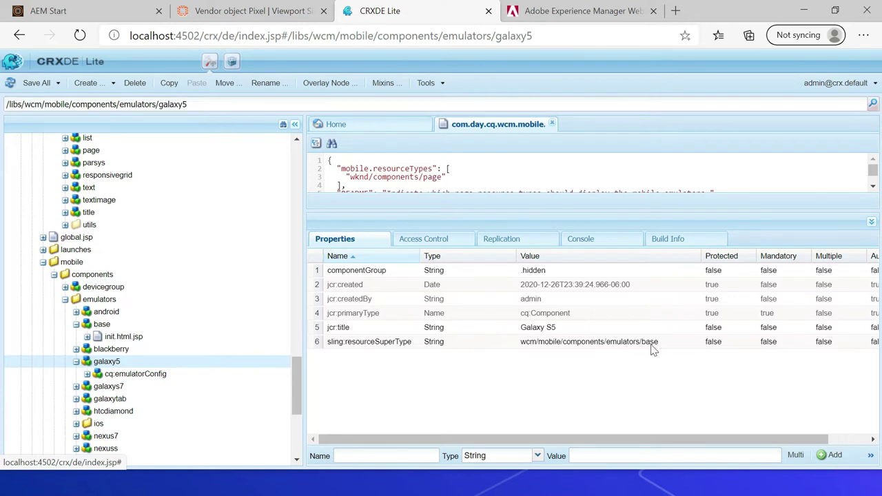
pyautogui.click(142, 374)
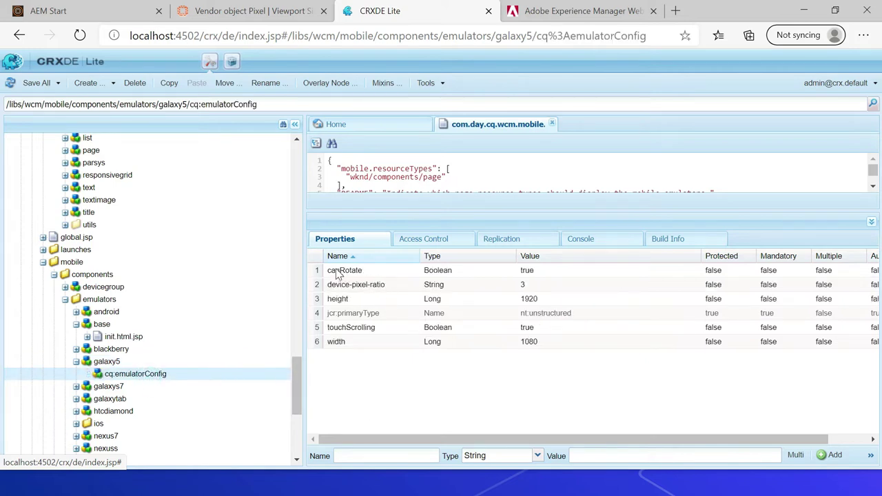
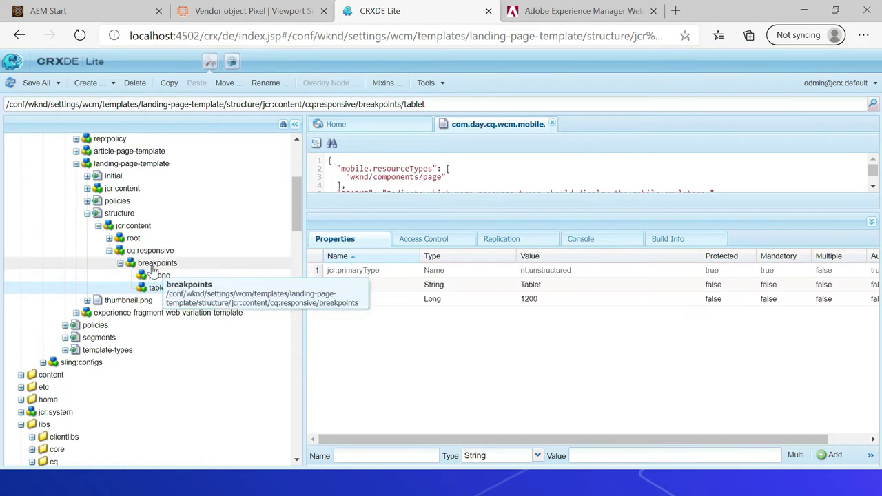
# Inspect the phone and tablet breakpoint properties under cq:responsive in the landing-page-template structure
pyautogui.click(156, 264)
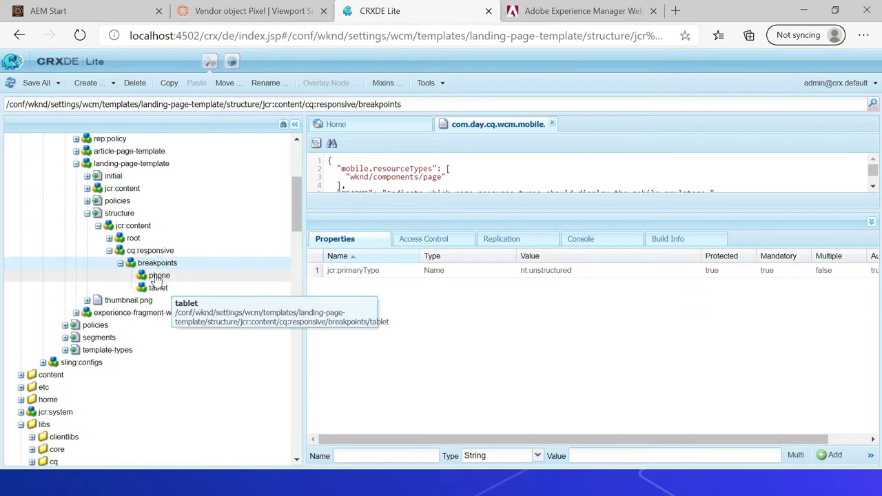
pyautogui.click(157, 277)
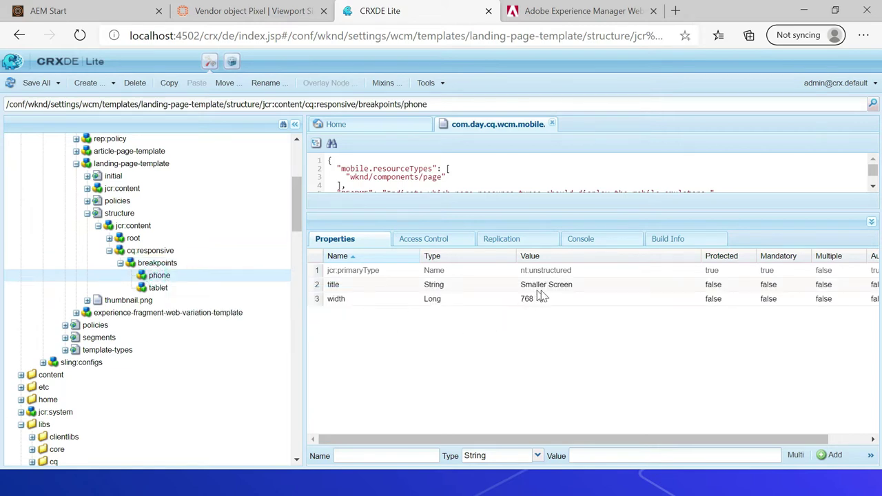
pyautogui.click(161, 289)
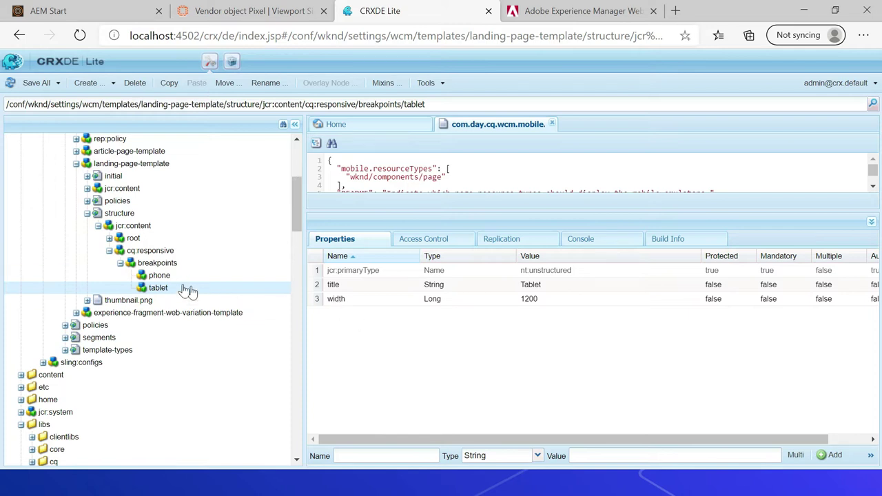
pyautogui.click(160, 275)
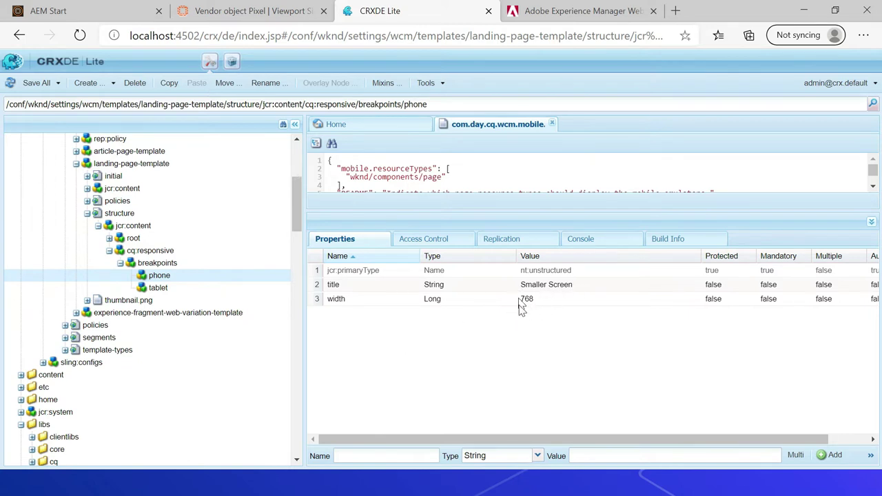
pyautogui.click(159, 288)
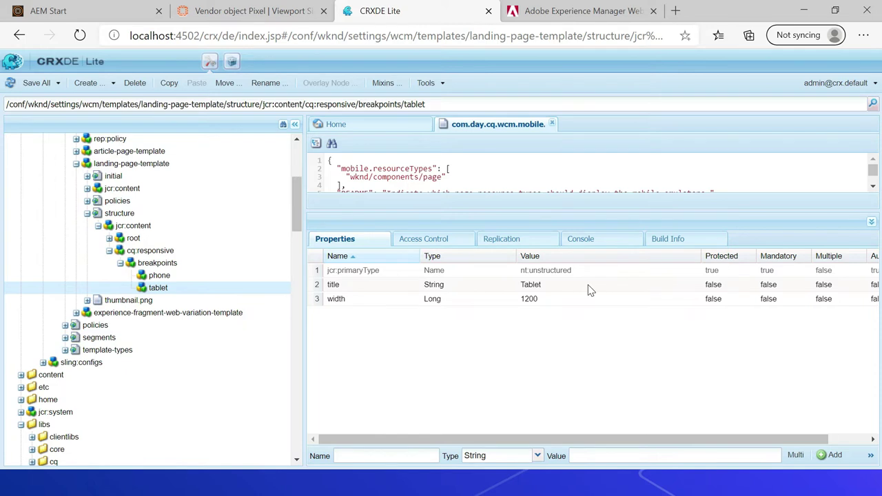
pyautogui.press('Up')
pyautogui.press('Up')
pyautogui.press('Up')
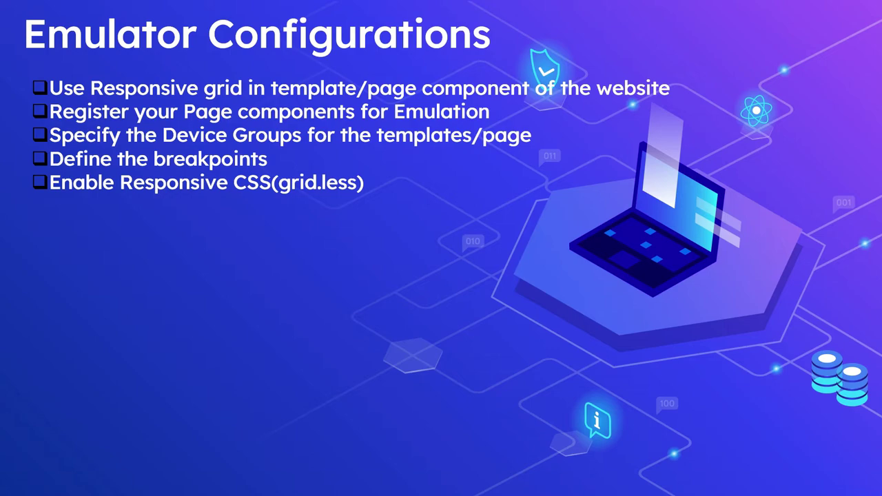
pyautogui.hotkey('alt', 'Tab')
pyautogui.hotkey('alt', 'Tab')
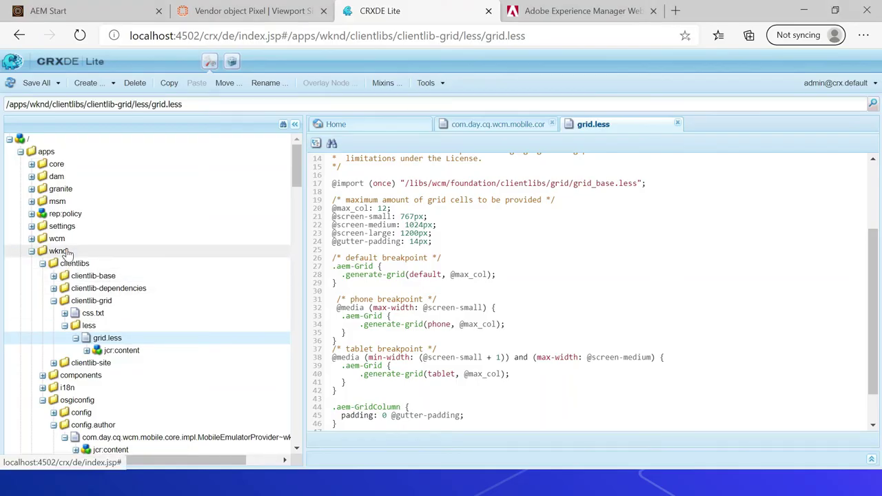
# Inspect the properties of the WKND clientlib-grid, and review clientlib-base's embed list through its last entry without changing it
pyautogui.click(103, 300)
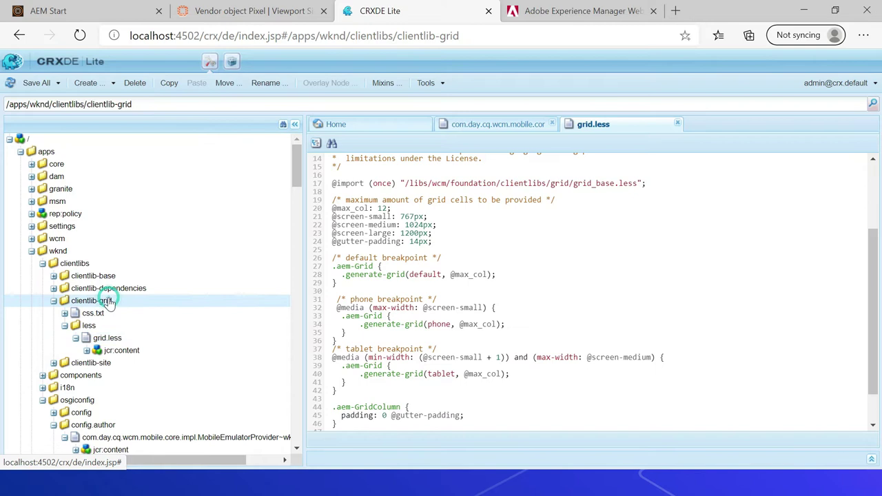
pyautogui.click(871, 462)
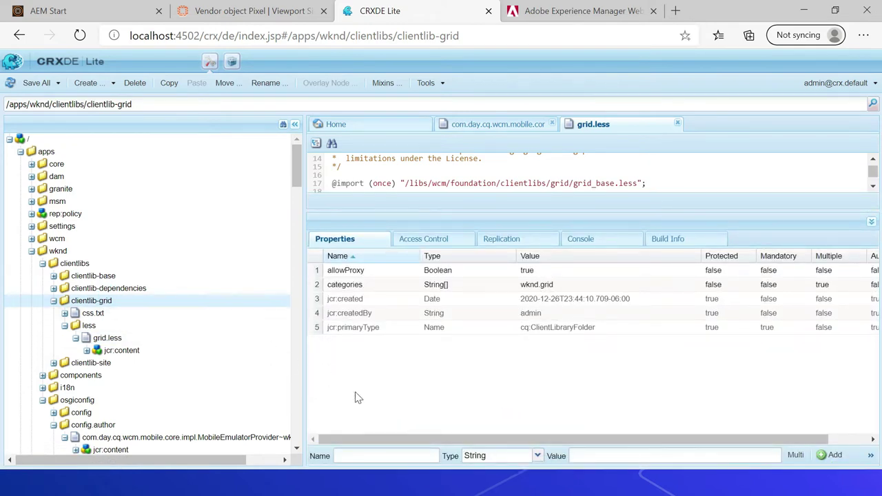
pyautogui.doubleClick(96, 276)
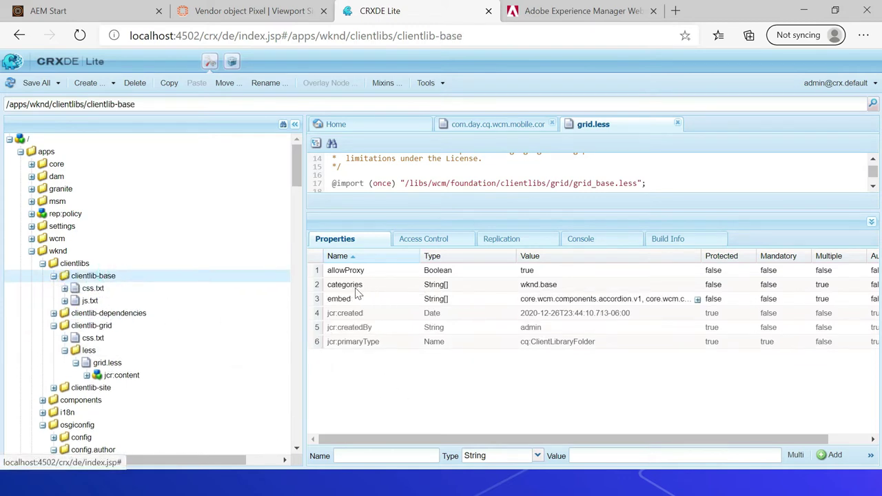
pyautogui.click(535, 301)
pyautogui.moveTo(569, 214); pyautogui.dragTo(569, 296)
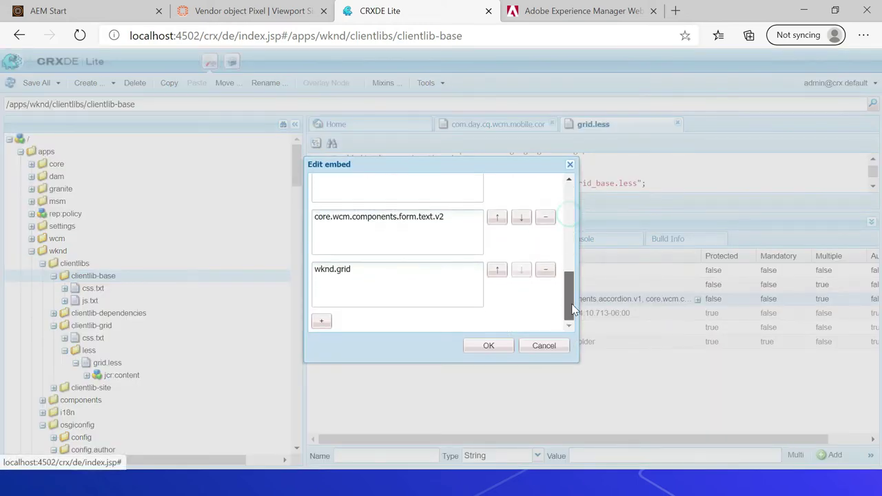
pyautogui.click(544, 346)
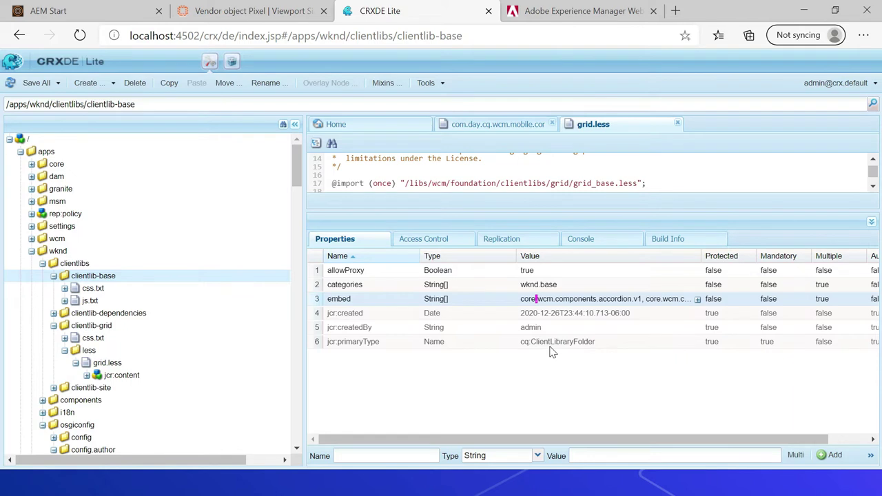
# Open grid.less in clientlib-grid and examine its column count, screen-size variables and default, phone and tablet breakpoint rules
pyautogui.doubleClick(110, 363)
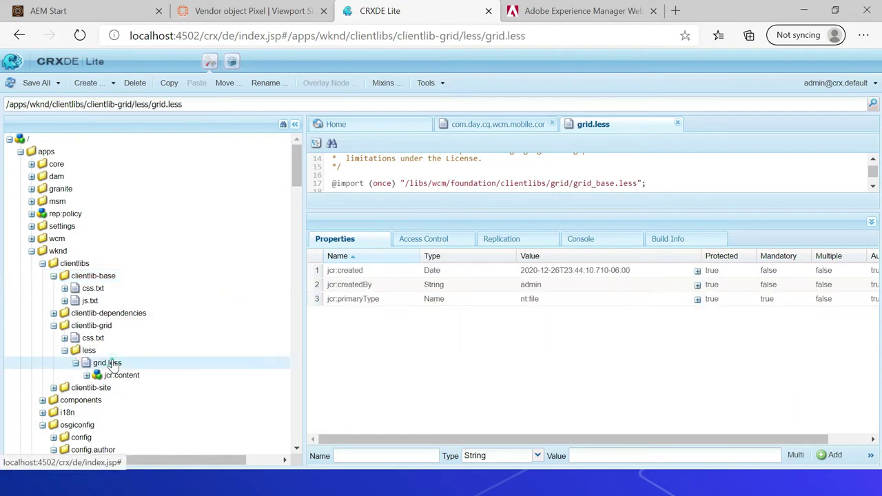
pyautogui.click(872, 222)
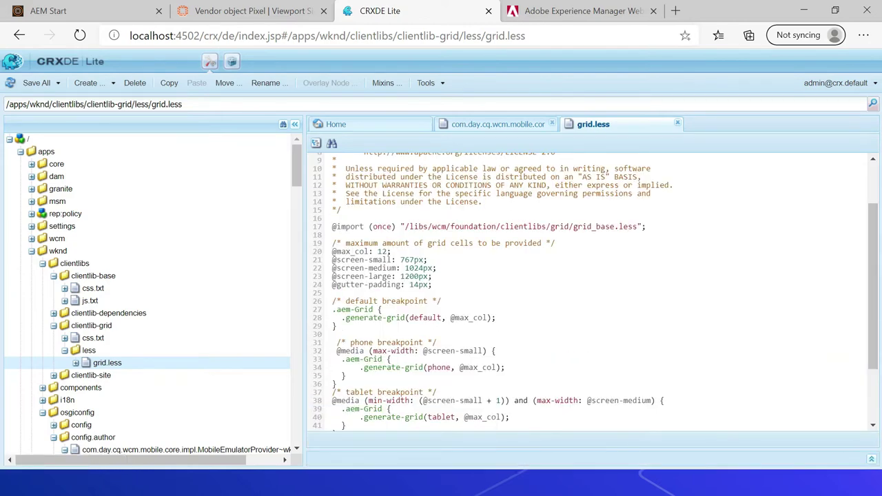
pyautogui.click(344, 301)
pyautogui.keyDown('shift'); pyautogui.click(382, 309); pyautogui.keyUp('shift')
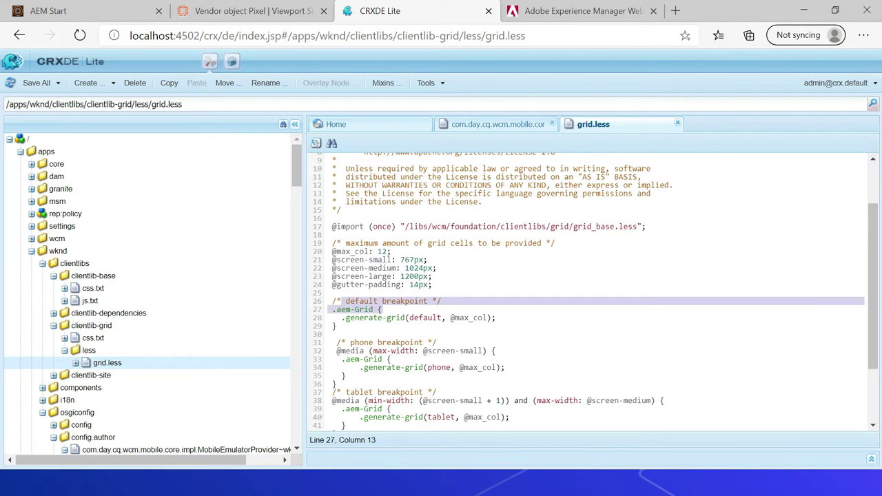
pyautogui.scroll(-2, 592, 290)
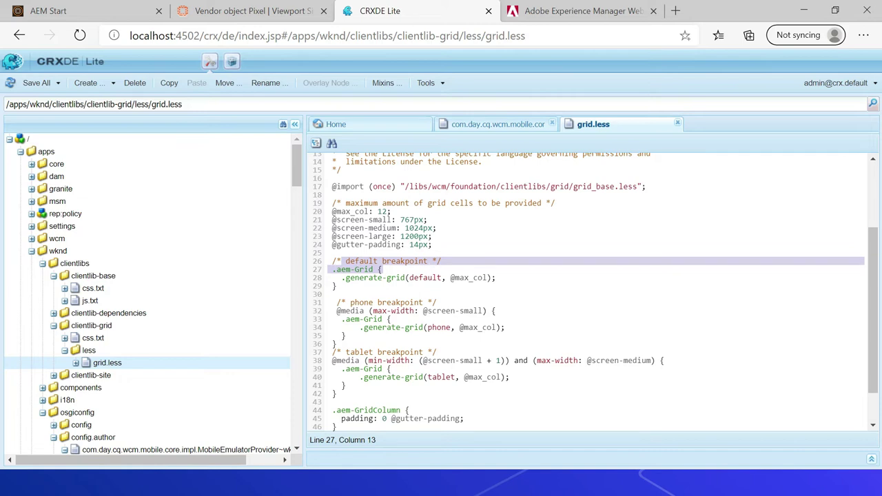
pyautogui.moveTo(403, 212); pyautogui.dragTo(303, 212)
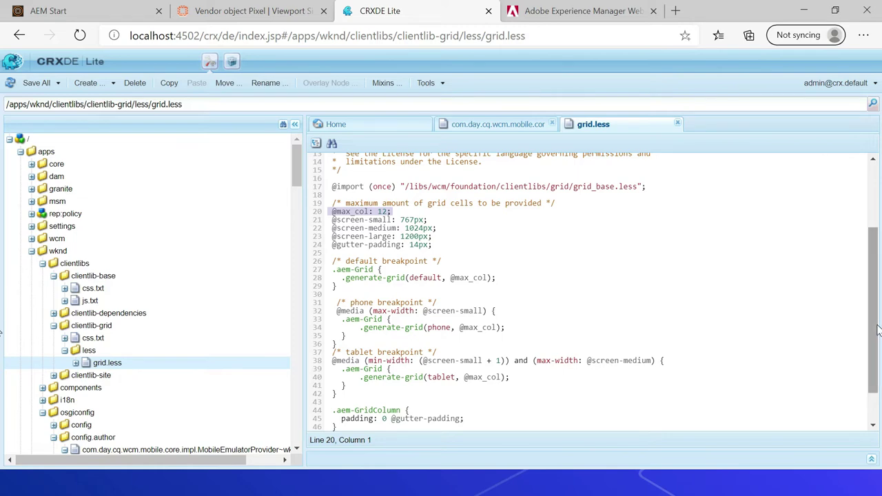
pyautogui.scroll(3, 876, 311)
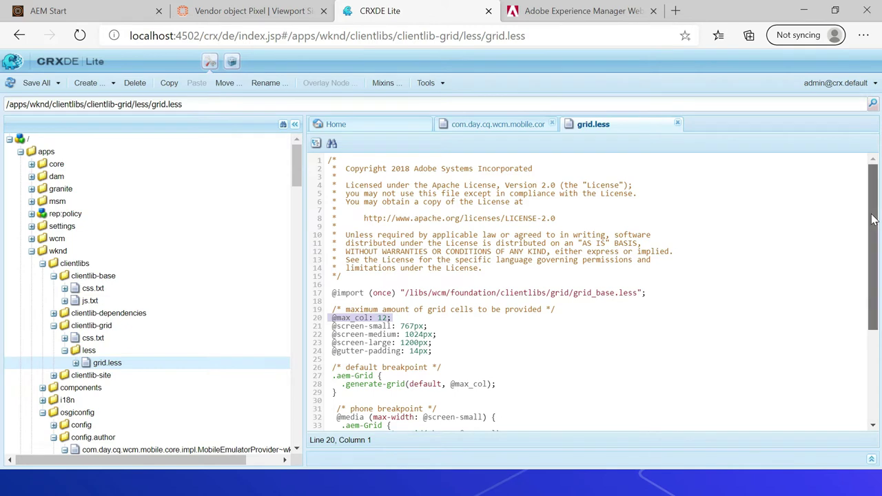
pyautogui.scroll(-5, 875, 228)
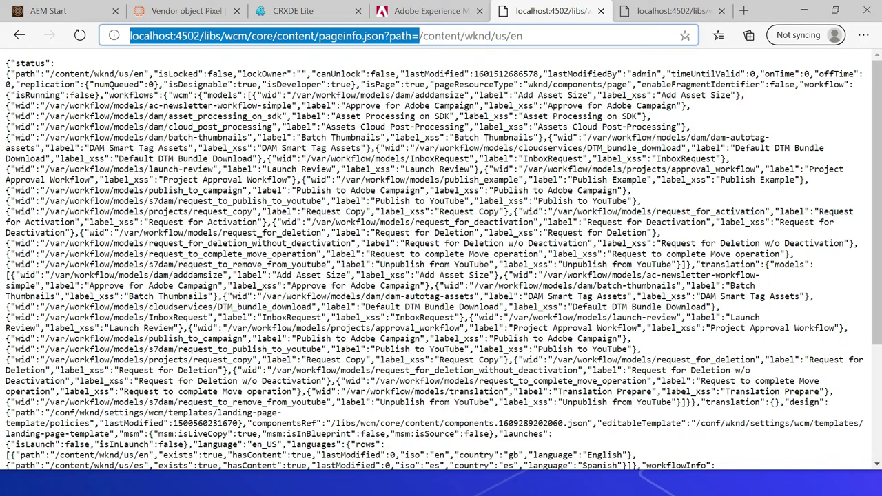
# Search the pageinfo.json output for /content/wknd/us/en for "emula", and examine the landing page template's pageinfo.json output and path
pyautogui.click(535, 36)
pyautogui.moveTo(877, 133); pyautogui.dragTo(879, 270)
pyautogui.hotkey('ctrl', 'f')
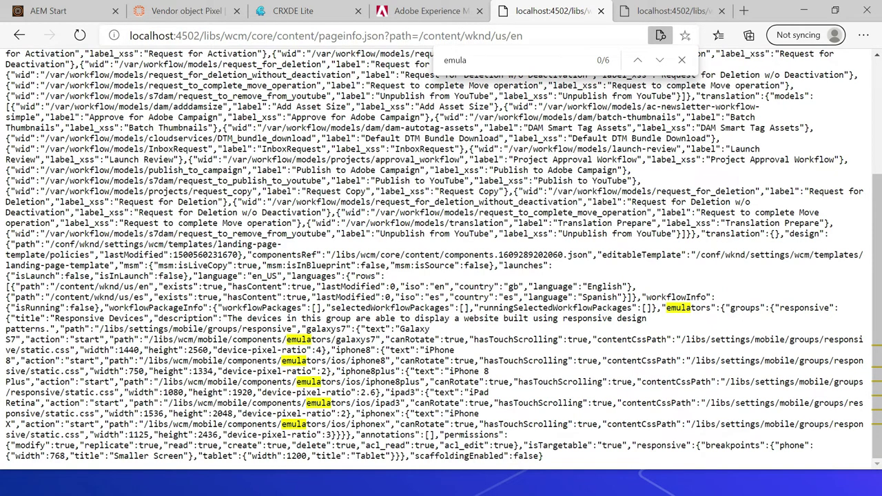
pyautogui.click(644, 13)
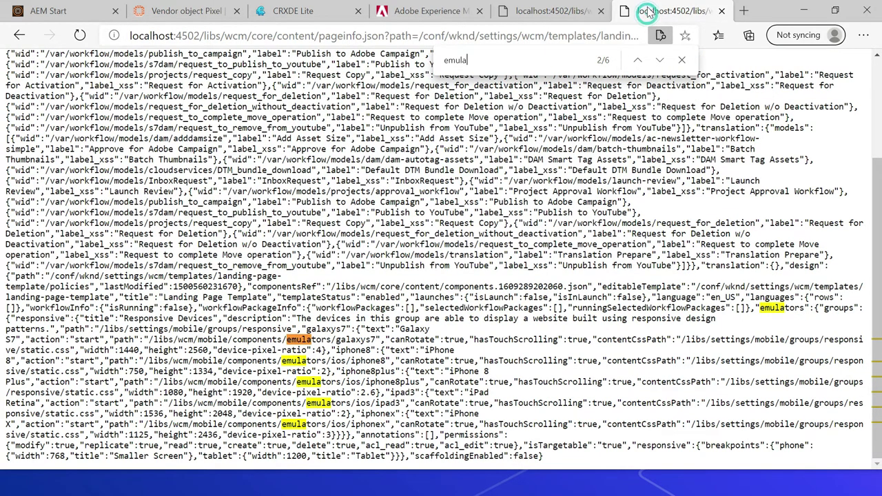
pyautogui.moveTo(427, 36); pyautogui.dragTo(638, 64)
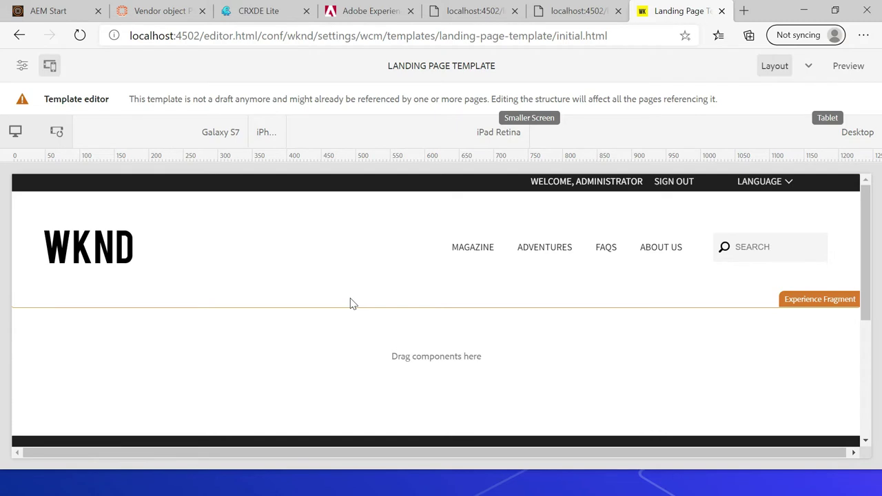
# Review the landing page template's available editor modes and emulator device list without changing the selection
pyautogui.click(810, 68)
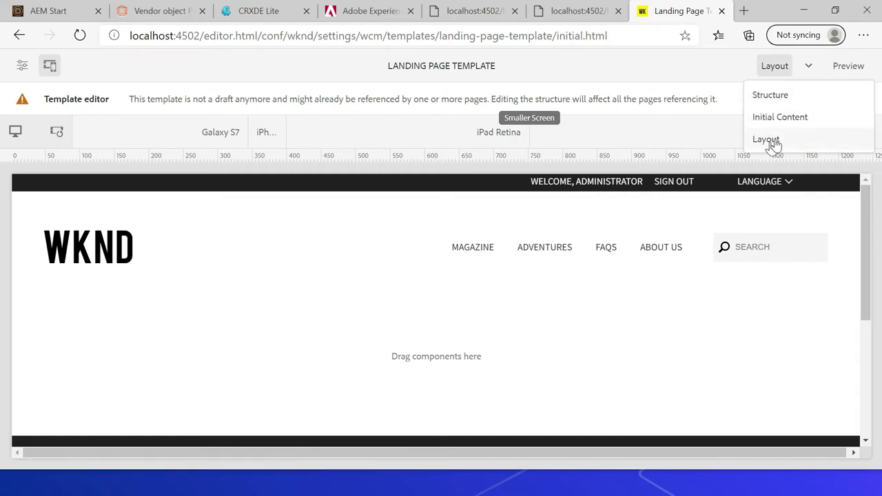
pyautogui.click(655, 71)
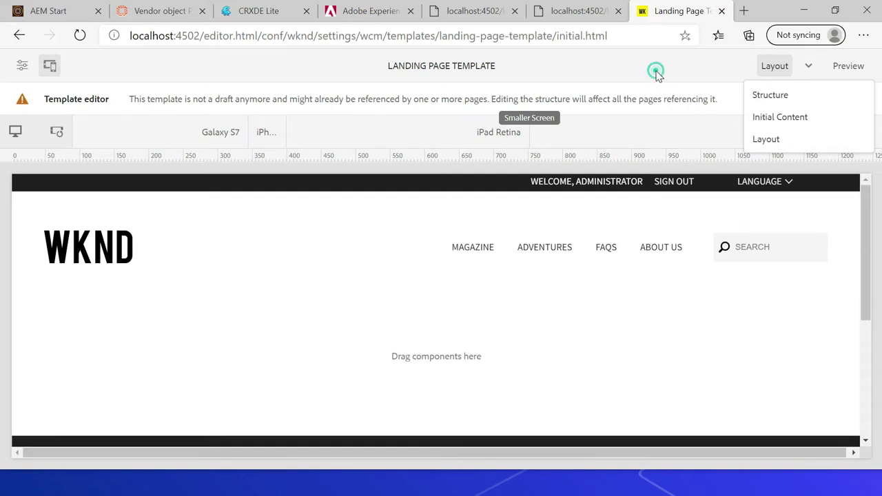
pyautogui.click(15, 131)
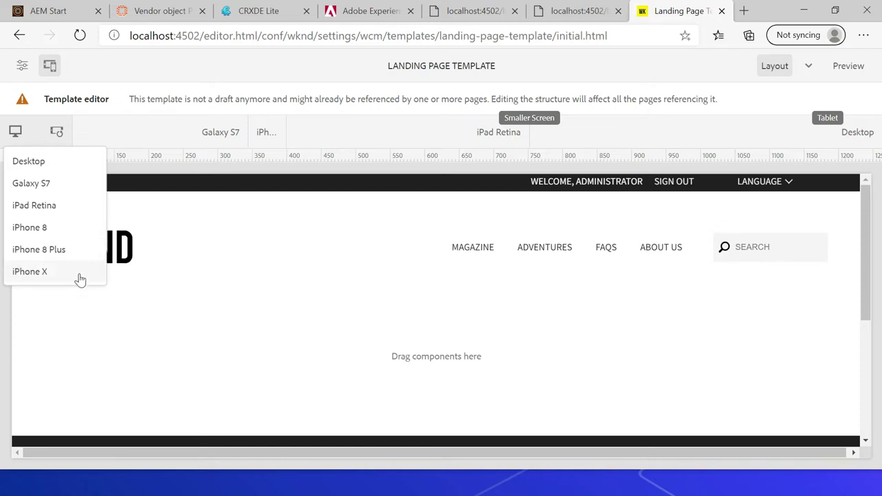
pyautogui.click(574, 56)
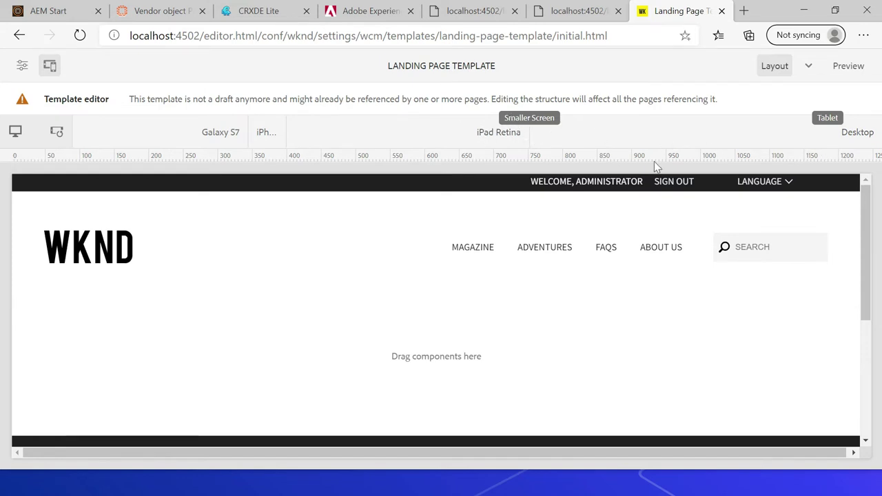
# Preview the landing page template in the Galaxy S7, iPhone 8 Plus, iPad Retina and Desktop emulators
pyautogui.click(208, 138)
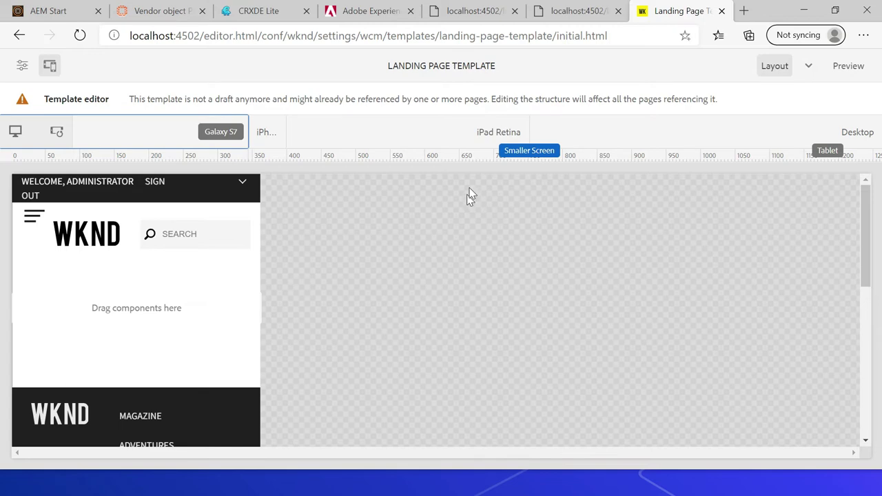
pyautogui.click(264, 130)
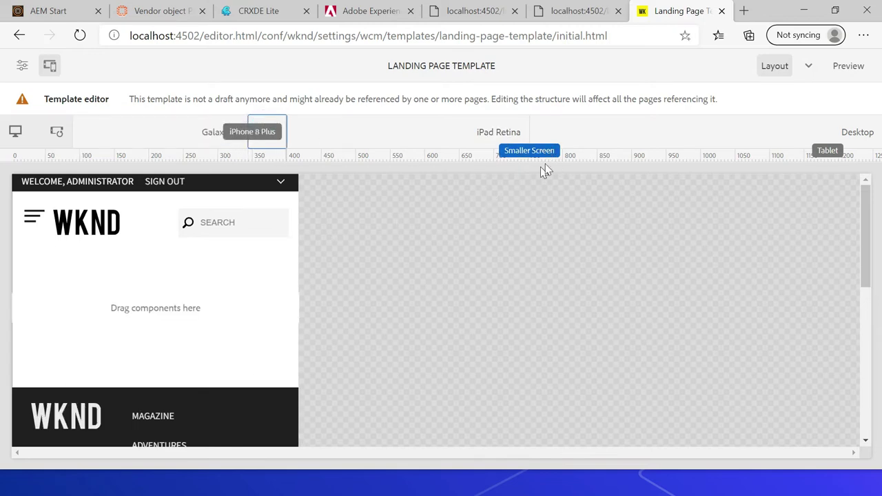
pyautogui.click(498, 132)
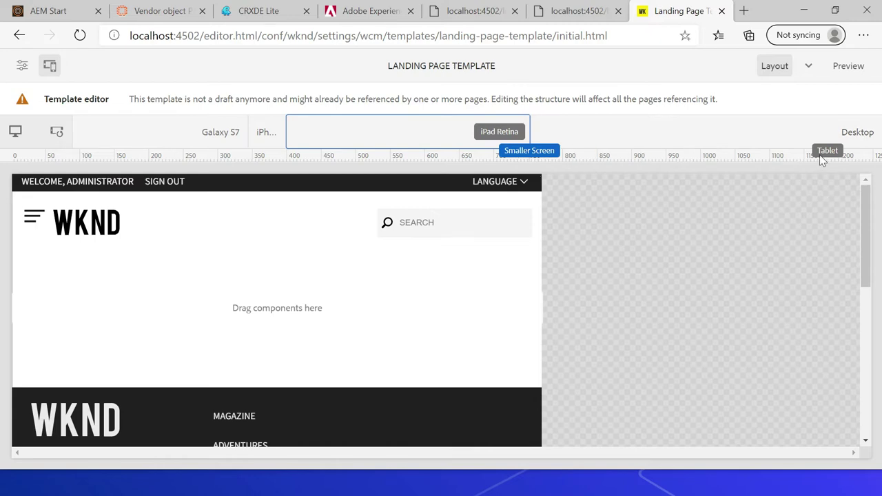
pyautogui.click(858, 132)
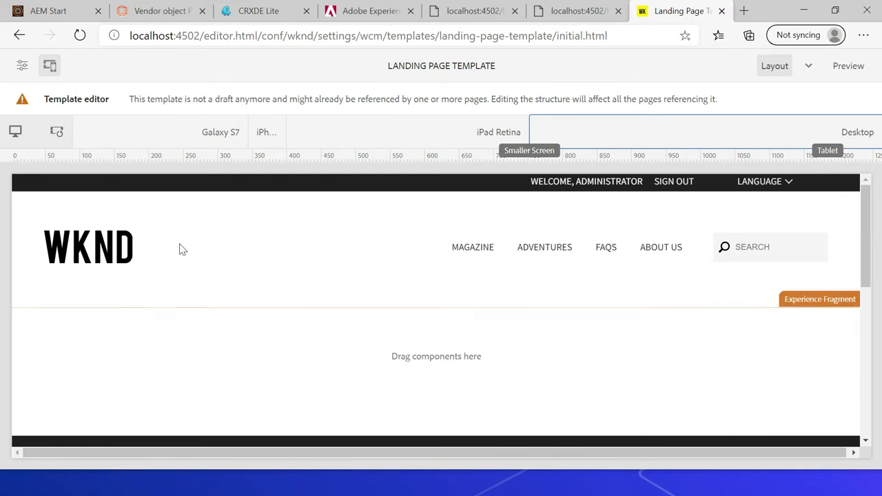
# Narrow the container to a little over half the Galaxy S7 emulator's width, and compare it in the iPhone 8 Plus and iPad Retina emulators
pyautogui.click(212, 133)
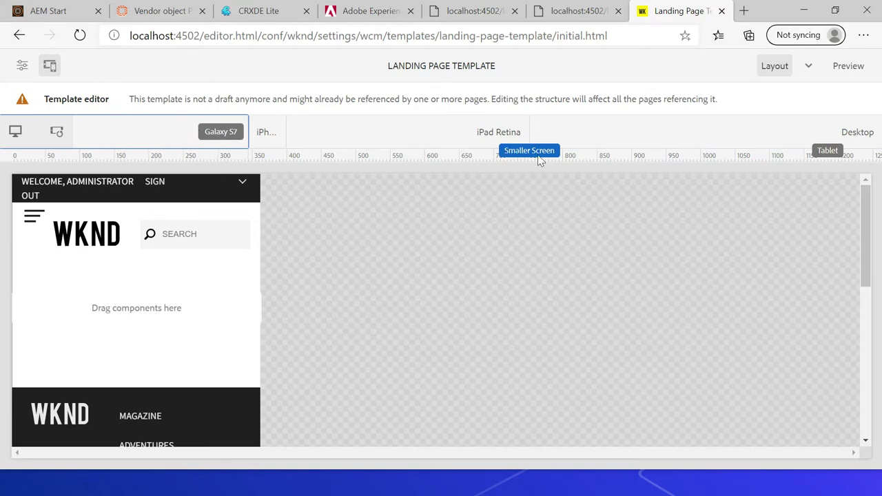
pyautogui.click(203, 297)
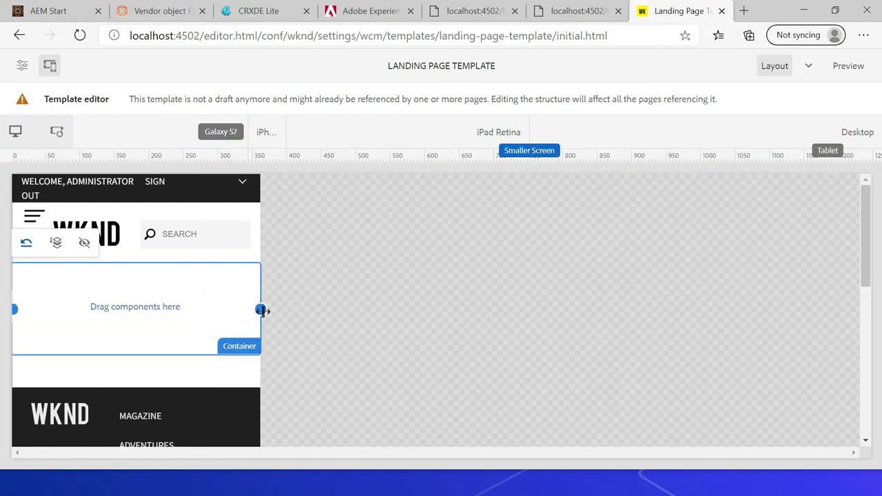
pyautogui.moveTo(262, 310); pyautogui.dragTo(154, 303)
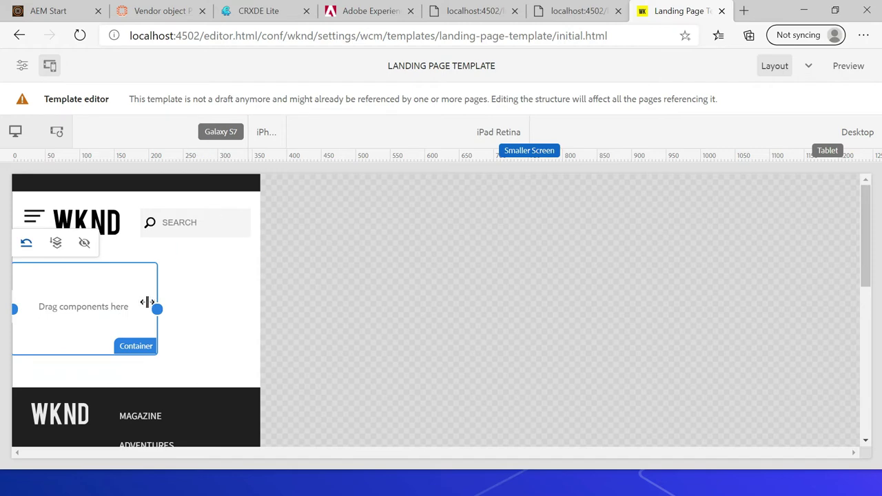
pyautogui.click(268, 138)
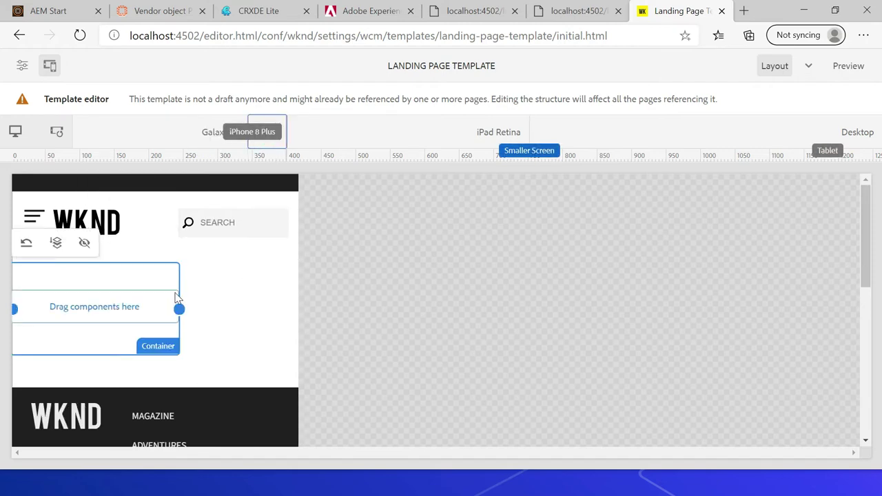
pyautogui.click(487, 131)
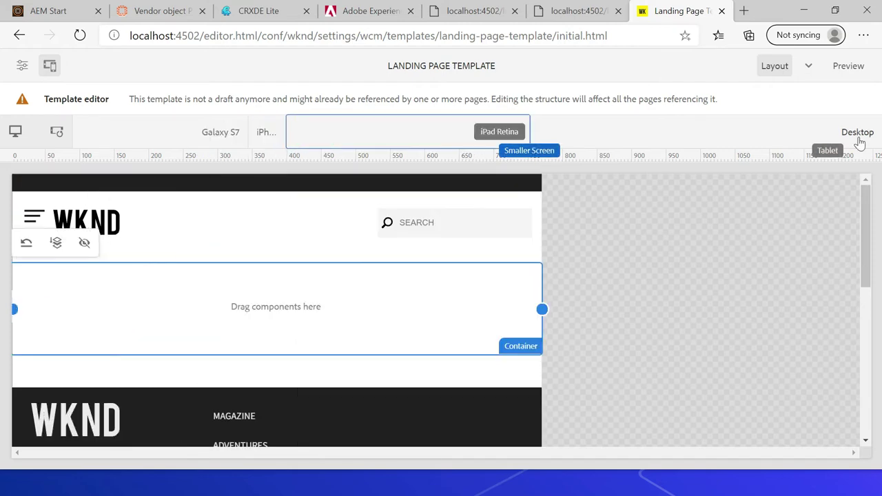
# Narrow the container slightly from its far edge in the Desktop emulator, and compare its width in the iPad Retina, iPhone 8 Plus and Galaxy S7 emulators
pyautogui.click(854, 132)
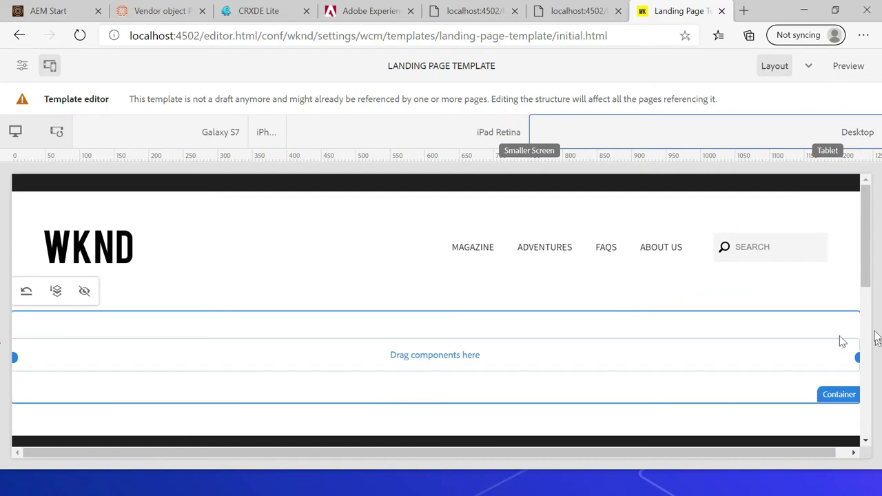
pyautogui.moveTo(857, 361); pyautogui.dragTo(794, 358)
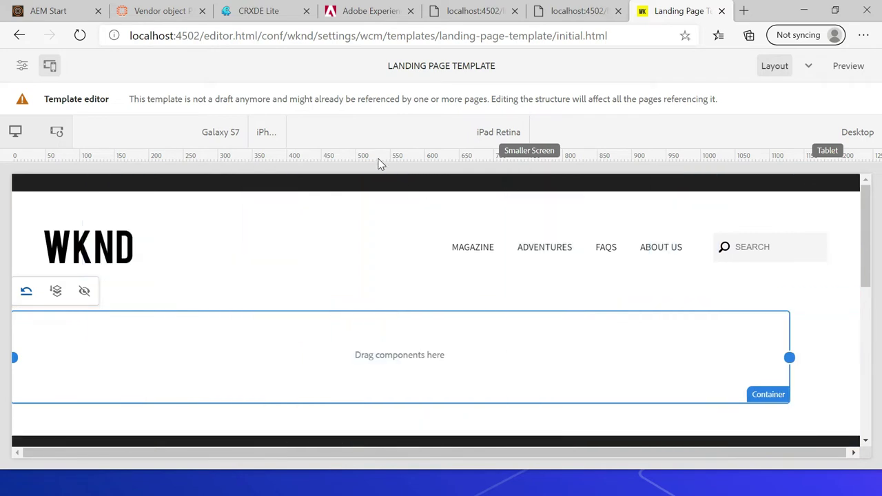
pyautogui.click(487, 132)
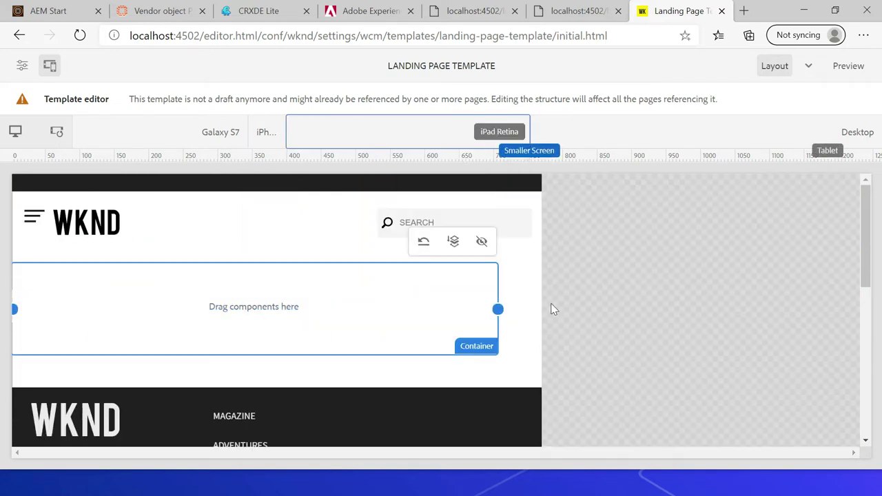
pyautogui.click(264, 134)
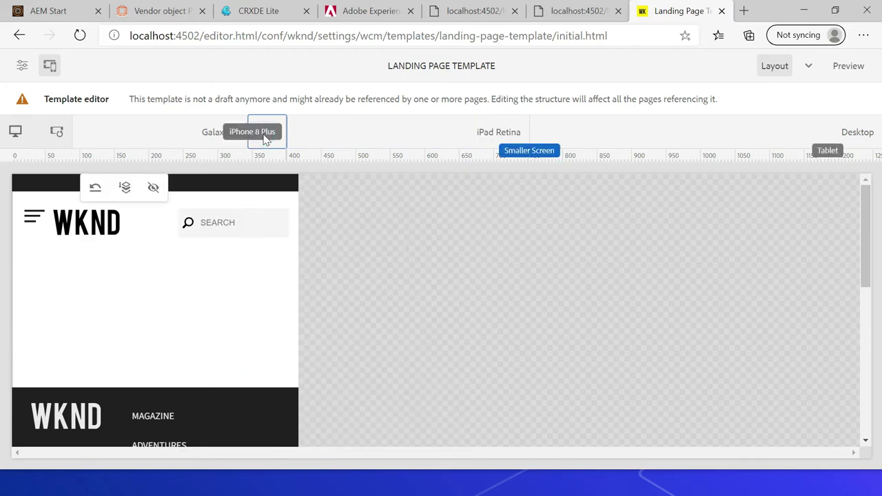
pyautogui.click(213, 133)
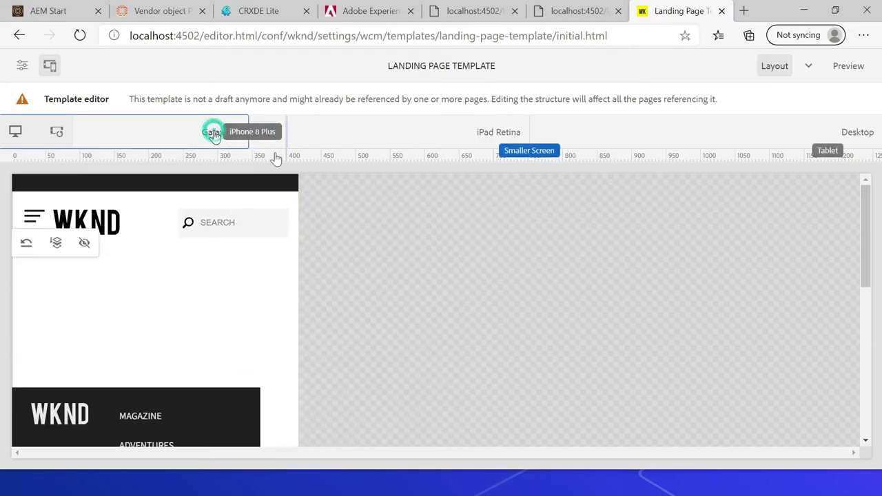
pyautogui.click(498, 133)
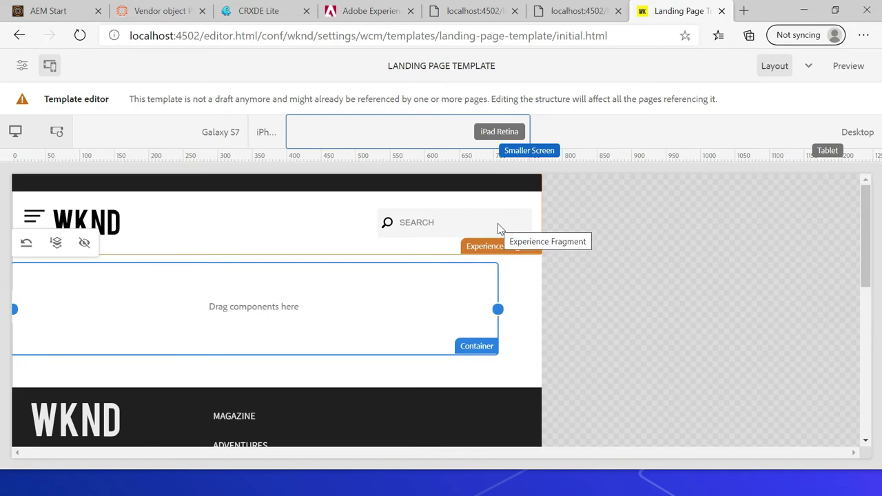
pyautogui.click(259, 131)
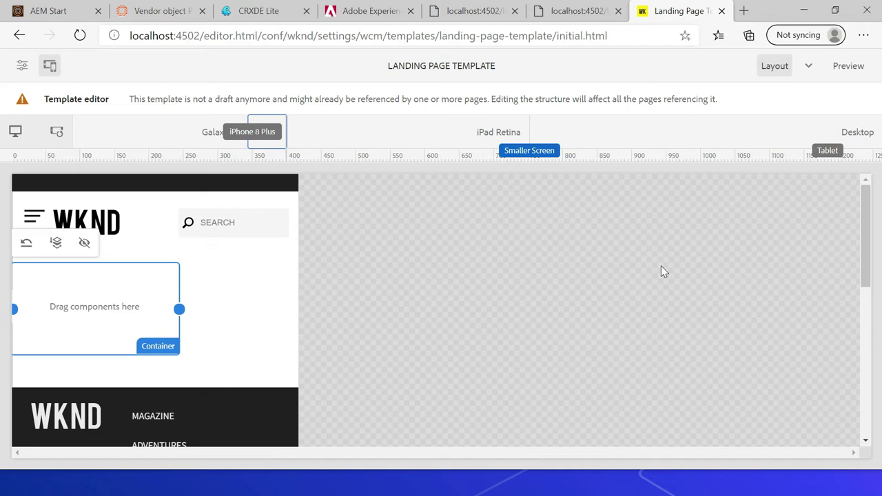
# Switch to Notepad++ and copy the grid LESS code, from the grid_base.less import through the Extra Large breakpoint rule
pyautogui.hotkey('alt', 'Tab')
pyautogui.hotkey('alt', 'Tab')
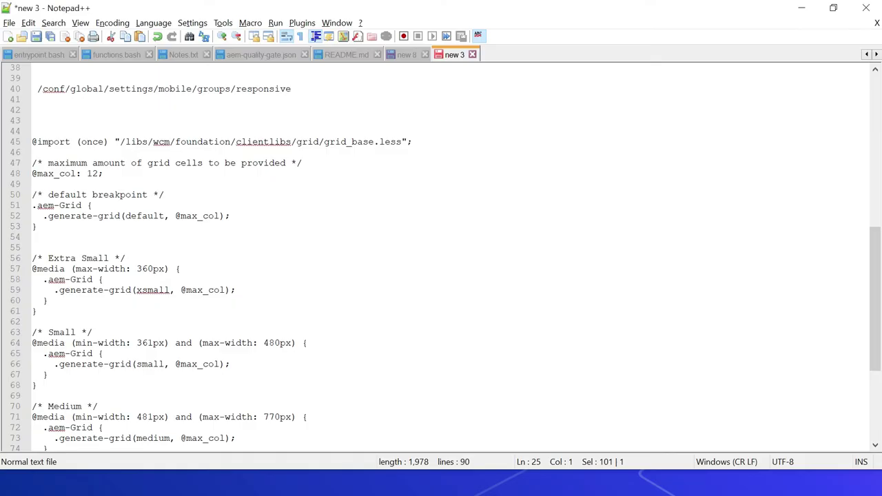
pyautogui.click(32, 141)
pyautogui.hotkey('shift', 'Down')
pyautogui.hotkey('shift', 'Down')
pyautogui.hotkey('shift', 'Down')
pyautogui.hotkey('shift', 'Down')
pyautogui.hotkey('shift', 'Down')
pyautogui.hotkey('shift', 'Down')
pyautogui.hotkey('shift', 'Down')
pyautogui.hotkey('shift', 'Down')
pyautogui.hotkey('shift', 'Down')
pyautogui.hotkey('shift', 'Down')
pyautogui.hotkey('shift', 'Down')
pyautogui.hotkey('shift', 'Down')
pyautogui.hotkey('shift', 'Down')
pyautogui.hotkey('shift', 'Down')
pyautogui.hotkey('shift', 'Down')
pyautogui.hotkey('shift', 'Down')
pyautogui.hotkey('shift', 'Down')
pyautogui.hotkey('shift', 'Down')
pyautogui.hotkey('shift', 'Down')
pyautogui.hotkey('shift', 'Down')
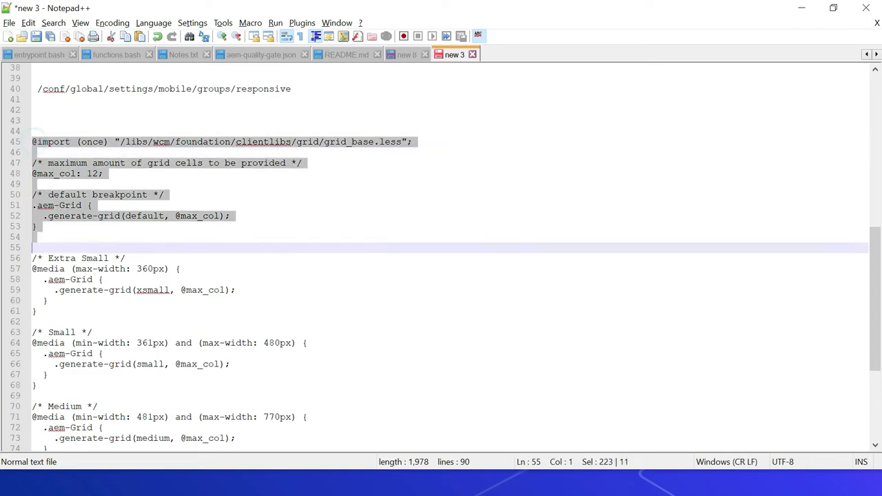
# Return to CRXDE Lite, replace the whole content of clientlib-grid's grid.less with the copied code, and save it
pyautogui.hotkey('alt', 'Tab')
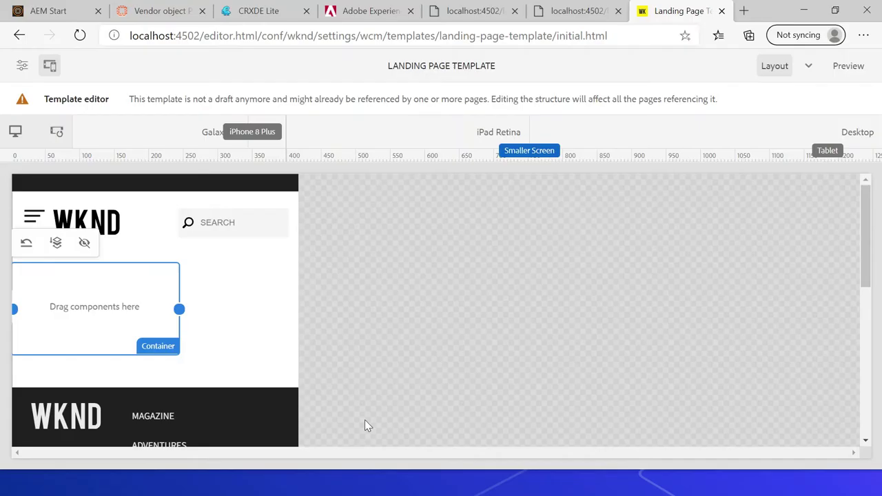
pyautogui.click(254, 12)
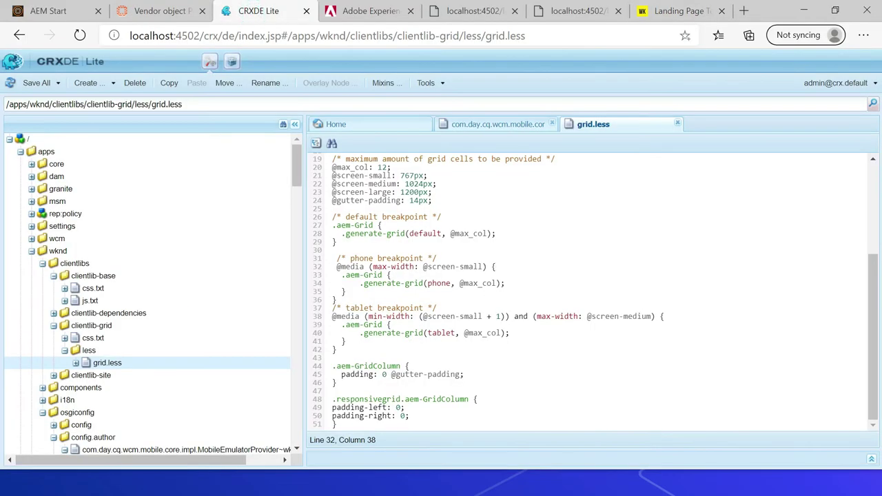
pyautogui.hotkey('ctrl', 'a')
pyautogui.hotkey('ctrl', 'v')
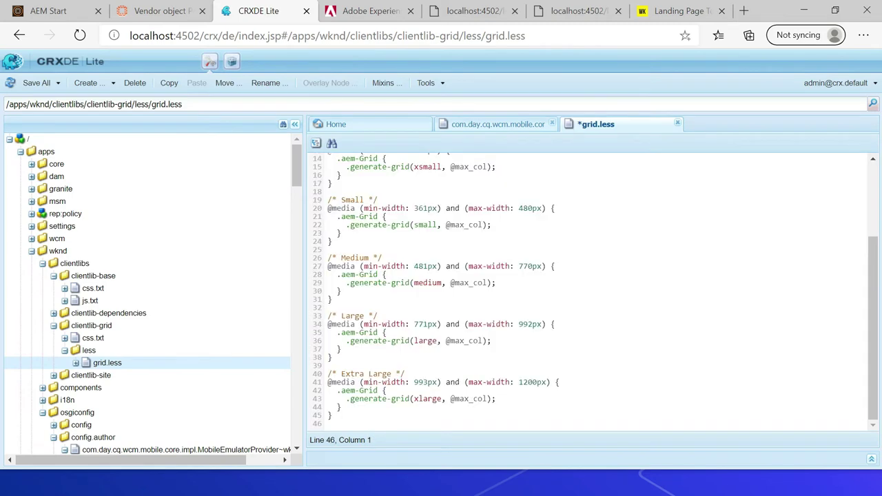
pyautogui.moveTo(877, 343); pyautogui.dragTo(874, 260)
pyautogui.hotkey('ctrl', 's')
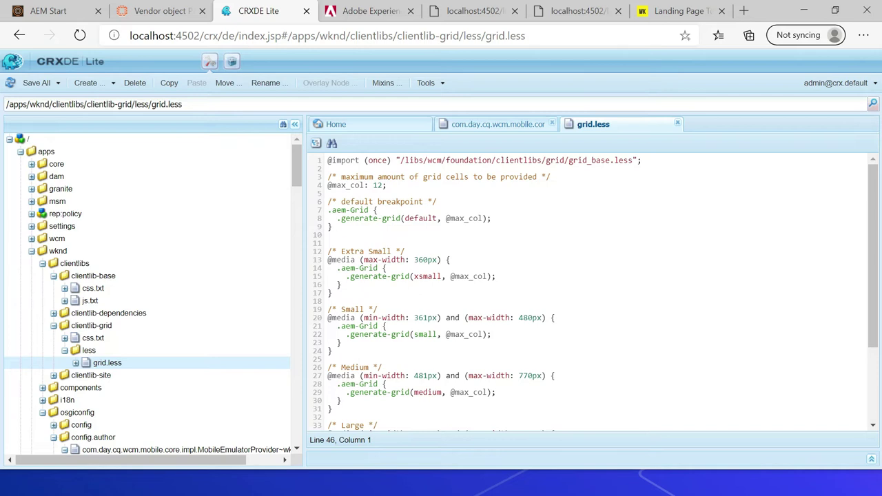
# Review the Extra Small to Extra Large breakpoint rules and the maximum column setting in grid.less
pyautogui.moveTo(336, 252); pyautogui.dragTo(392, 251)
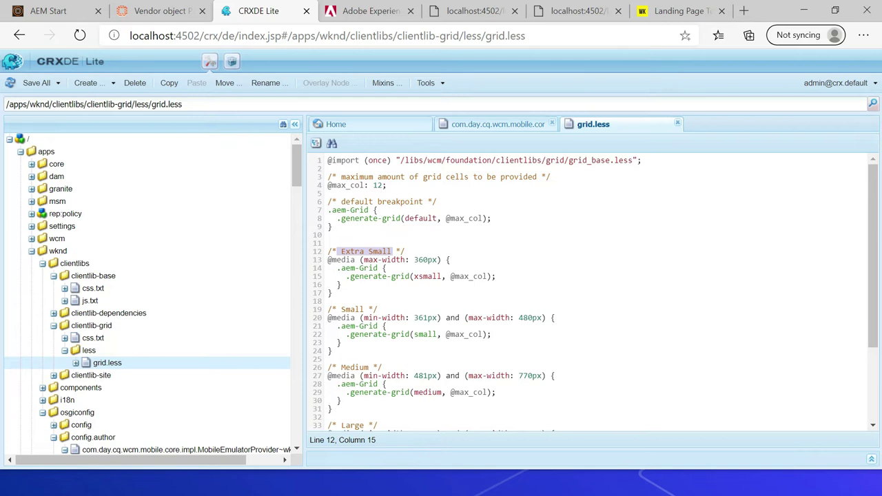
pyautogui.moveTo(877, 275); pyautogui.dragTo(878, 316)
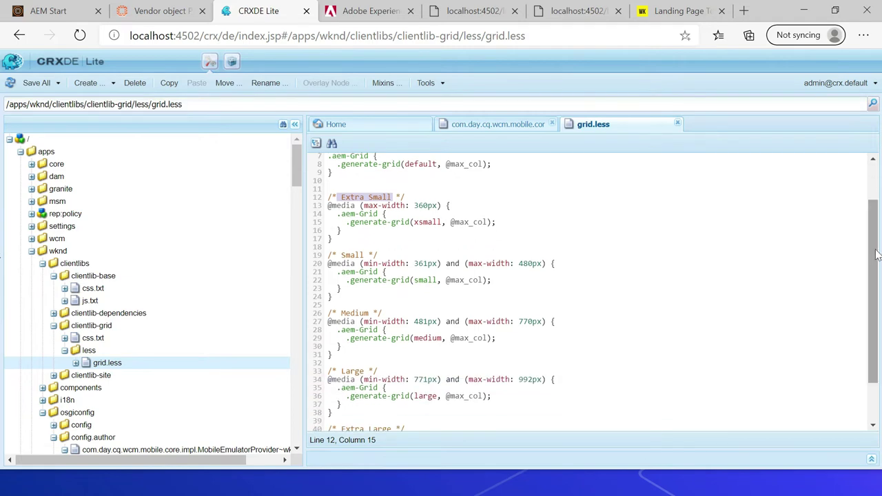
pyautogui.moveTo(877, 255); pyautogui.dragTo(877, 310)
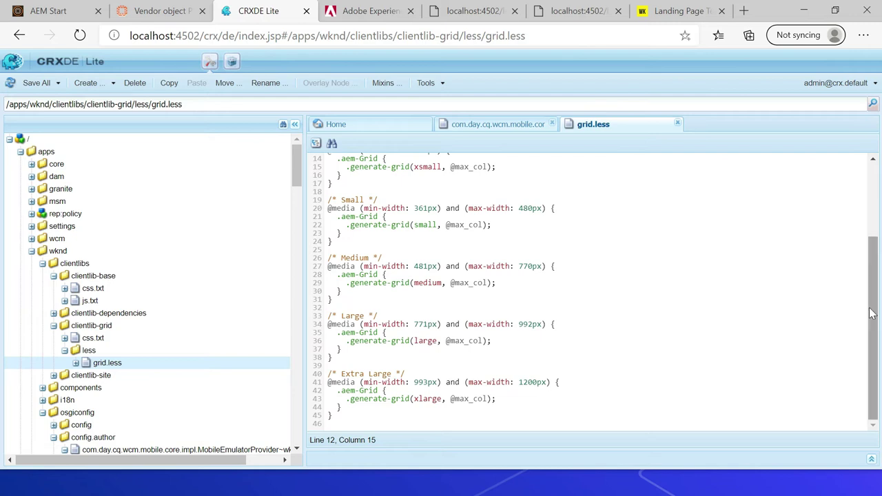
pyautogui.moveTo(872, 309); pyautogui.dragTo(858, 222)
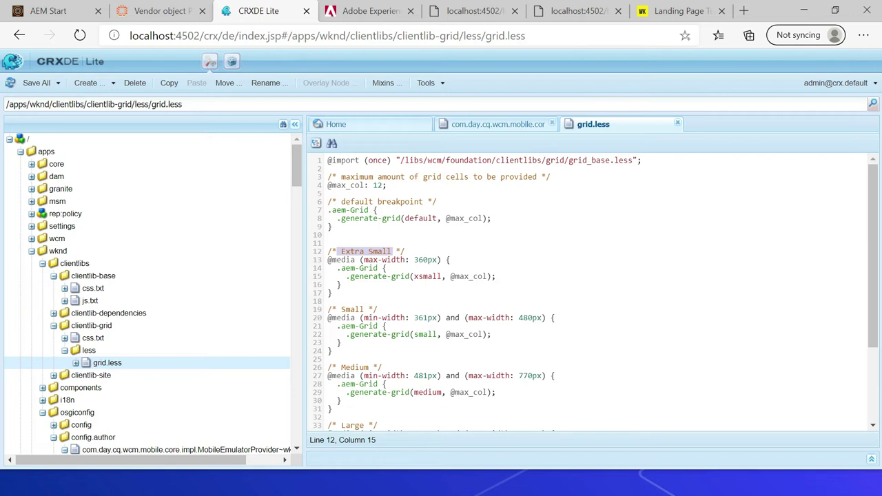
pyautogui.moveTo(388, 186); pyautogui.dragTo(299, 184)
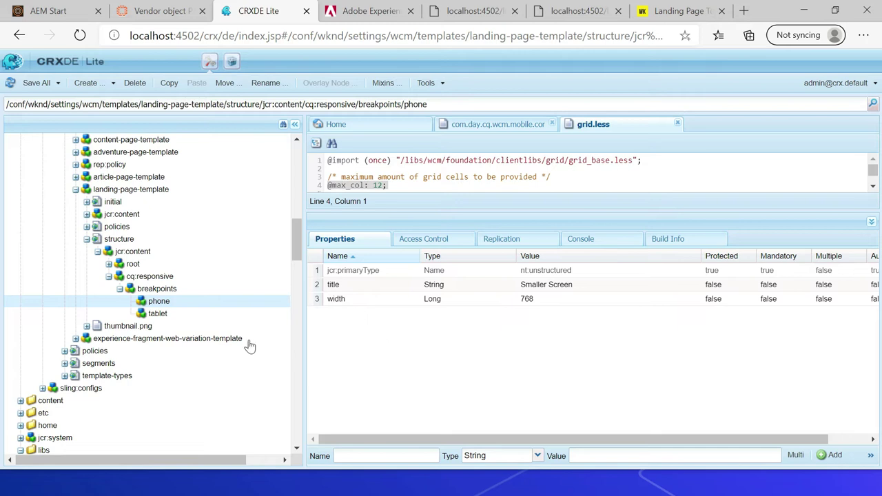
# Rename the phone breakpoint node under the landing page template structure's cq:responsive/breakpoints to xsmall and refresh the repository view
pyautogui.rightClick(164, 306)
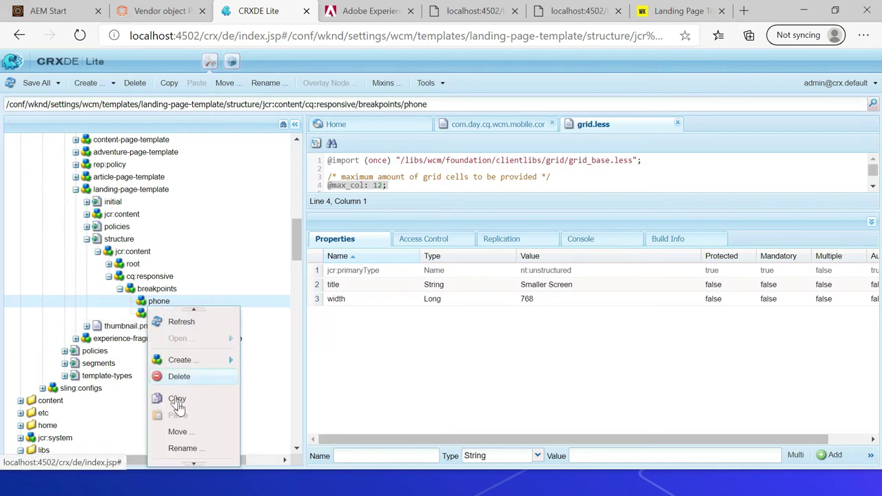
pyautogui.click(194, 448)
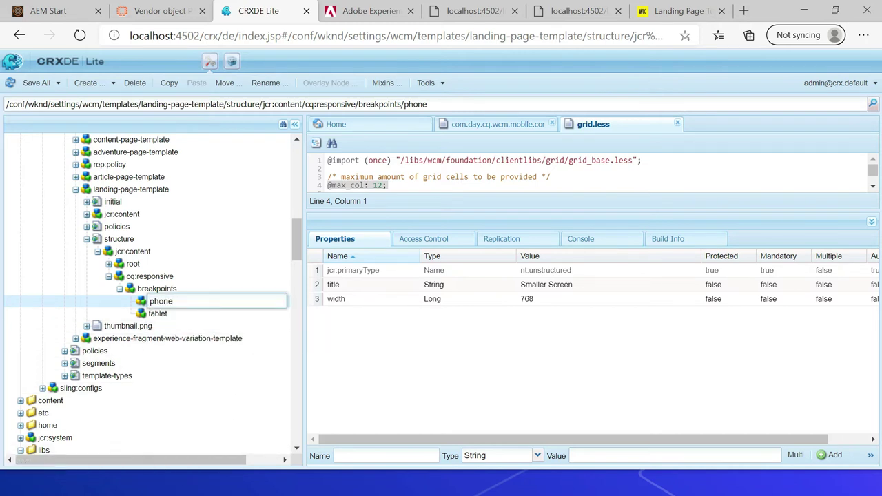
pyautogui.write('xsmall')
pyautogui.press('Return')
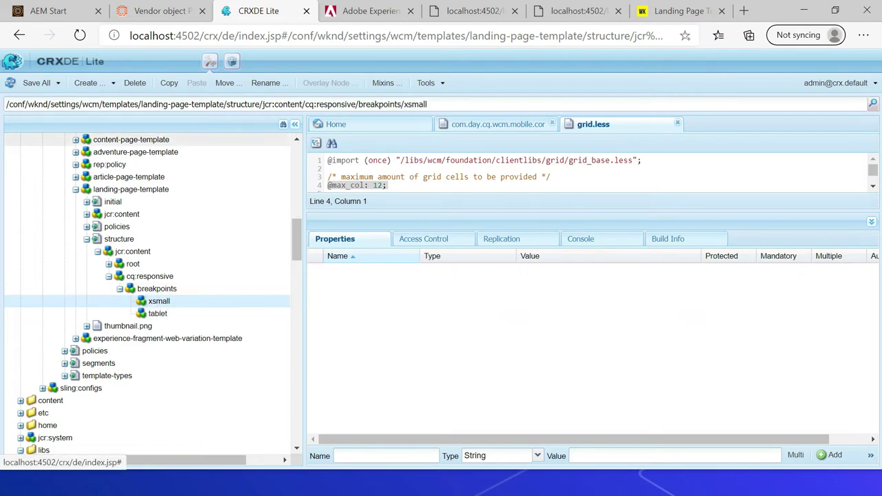
pyautogui.click(13, 83)
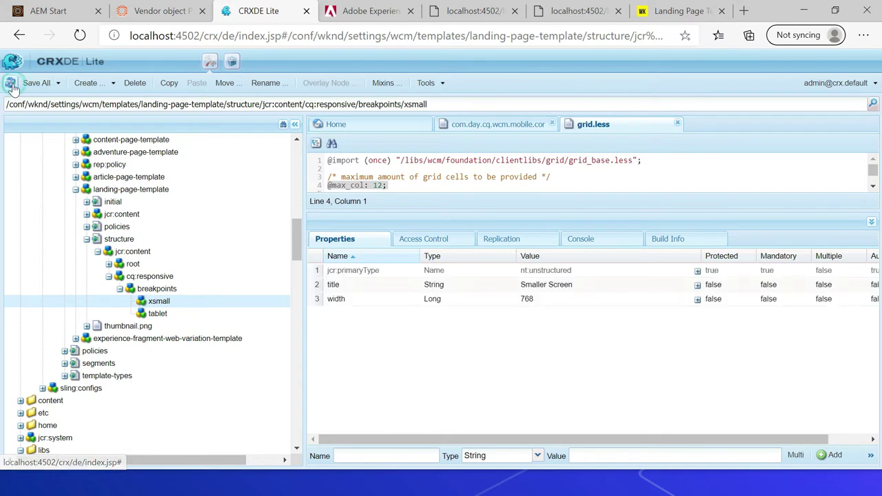
# Set the xsmall breakpoint's title to Extra Small and its width to 360, and save the changes
pyautogui.doubleClick(544, 285)
pyautogui.hotkey('ctrl', 'a')
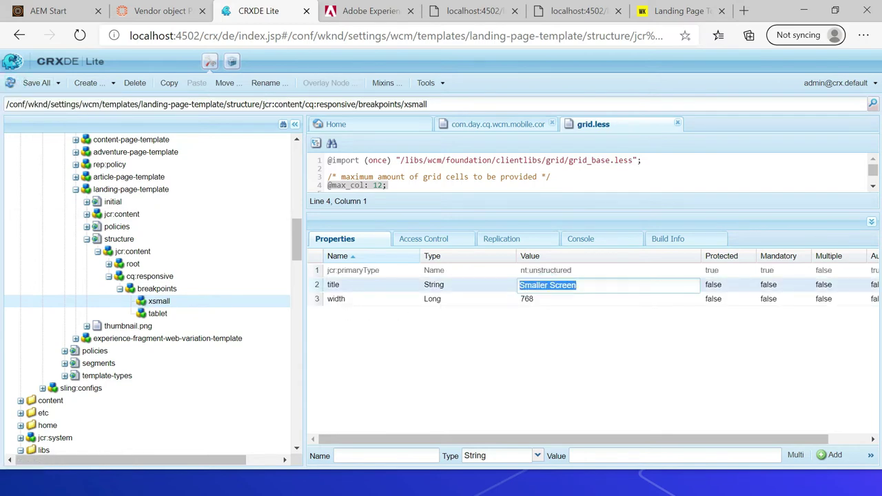
pyautogui.write('Extra Small')
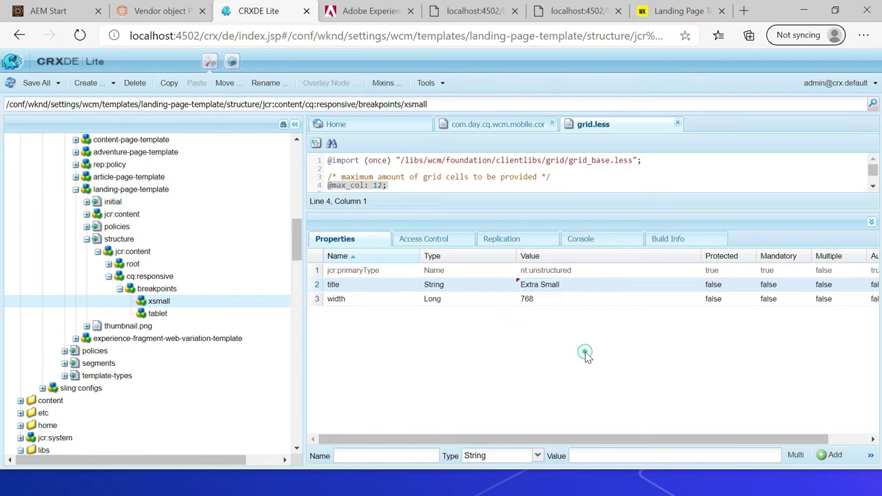
pyautogui.doubleClick(523, 300)
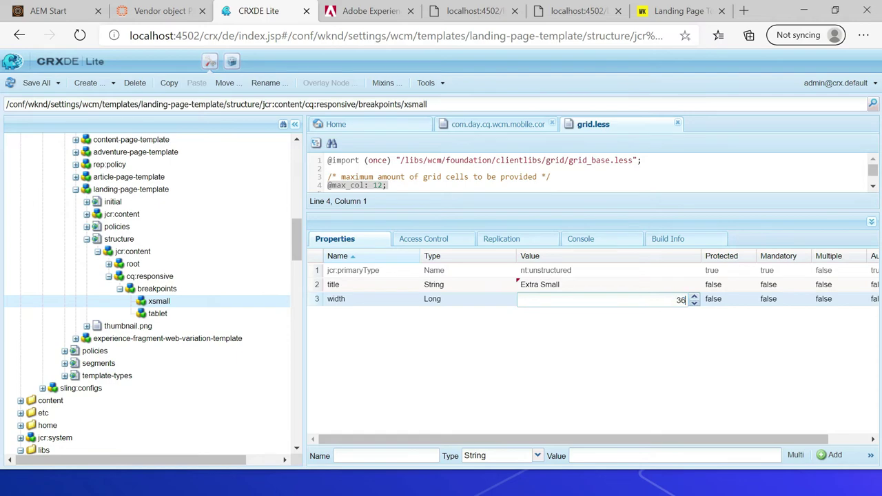
pyautogui.click(525, 304)
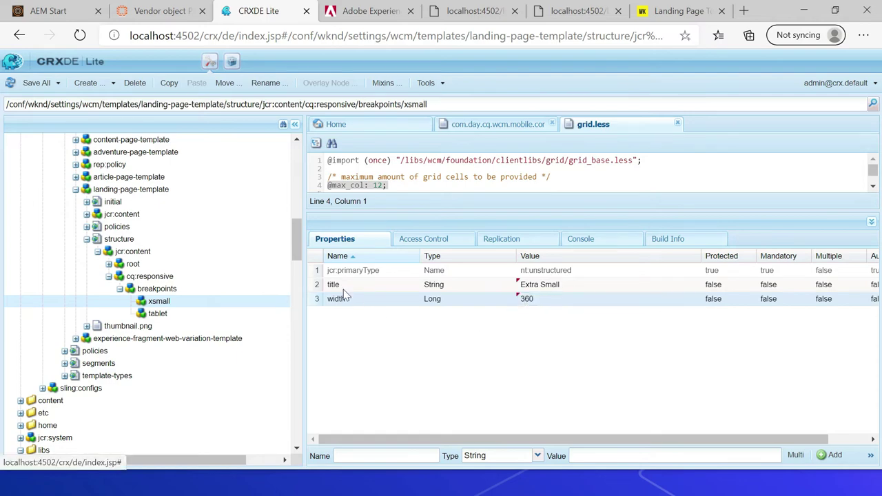
pyautogui.click(30, 83)
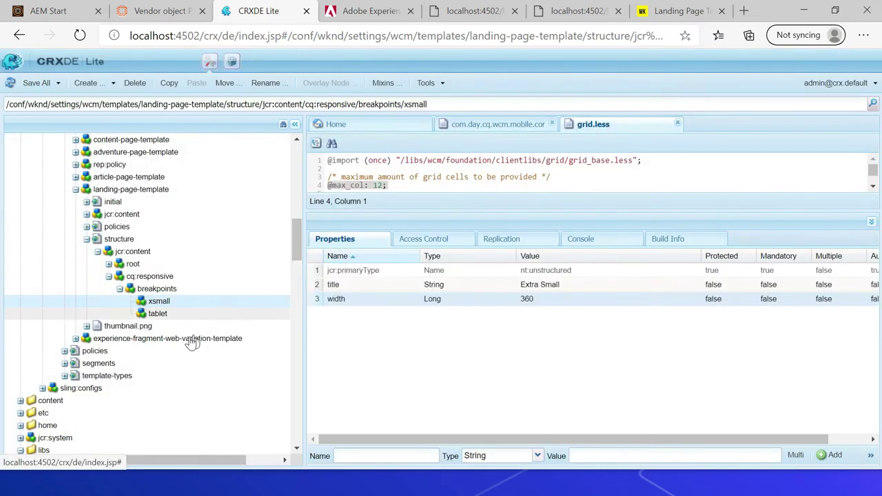
# Rename the tablet breakpoint node of the landing page template to small
pyautogui.rightClick(161, 312)
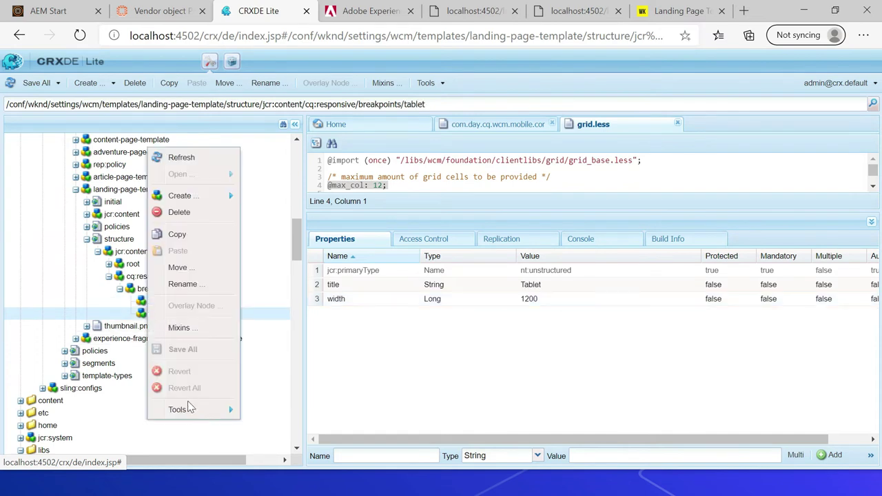
pyautogui.click(190, 285)
pyautogui.hotkey('ctrl', 'a')
pyautogui.write('sm')
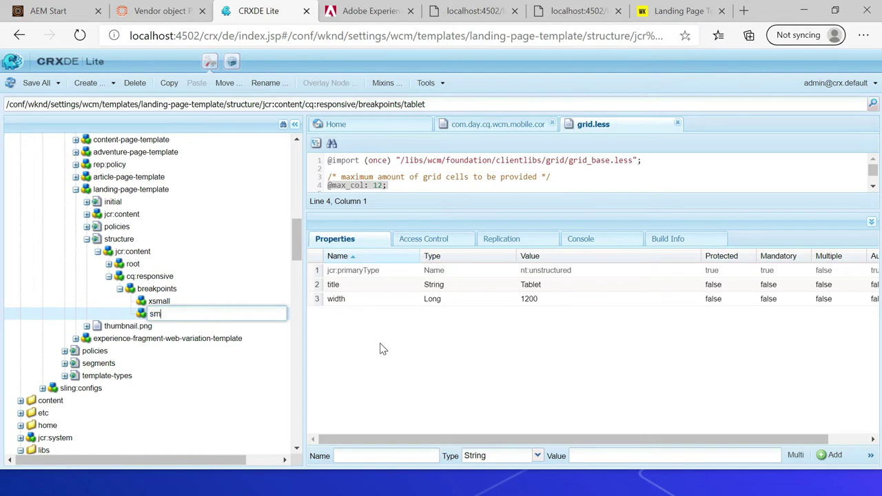
pyautogui.press('Return')
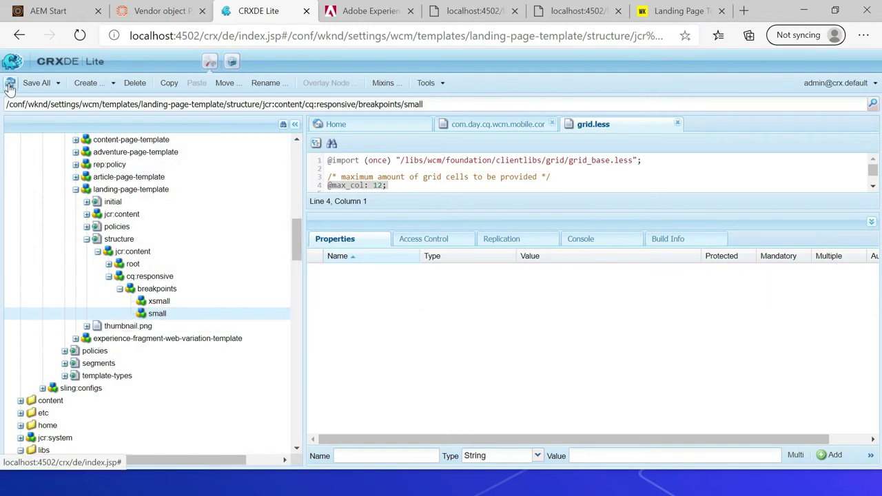
# Refresh the small breakpoint node, set its title to Small and its width to 480, and save the changes
pyautogui.click(8, 86)
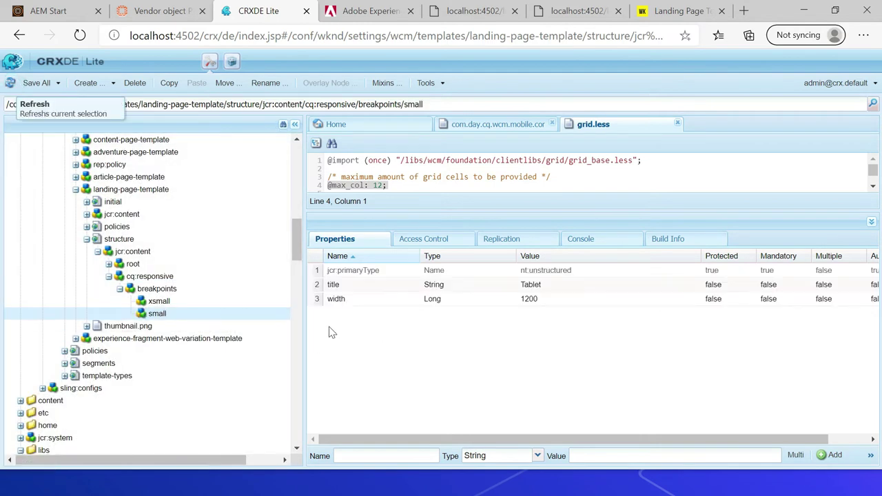
pyautogui.doubleClick(544, 290)
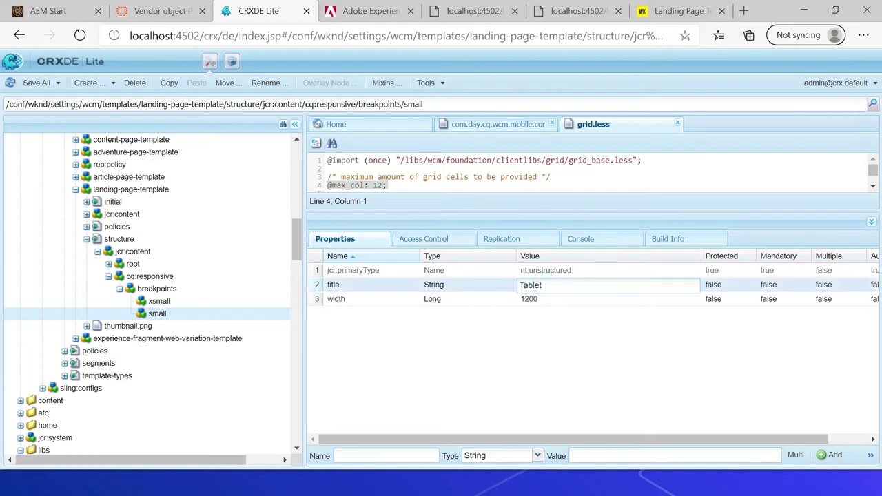
pyautogui.write('Small')
pyautogui.click(474, 375)
pyautogui.doubleClick(540, 301)
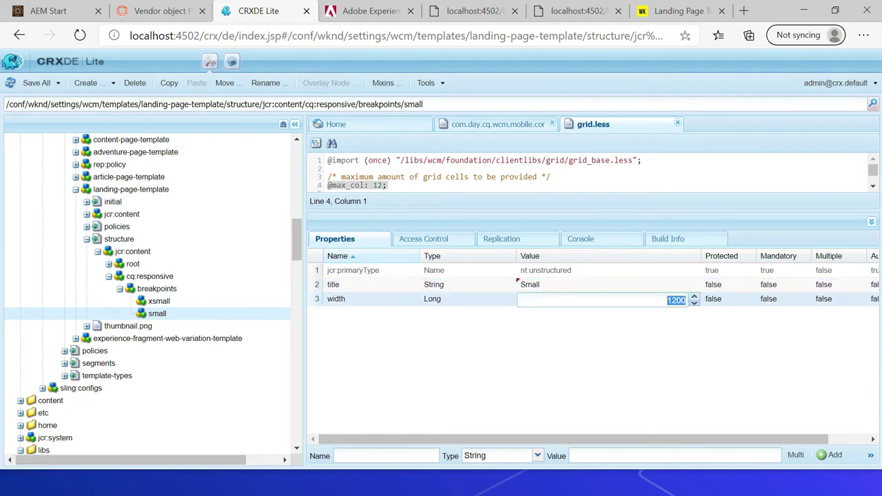
pyautogui.press('Return')
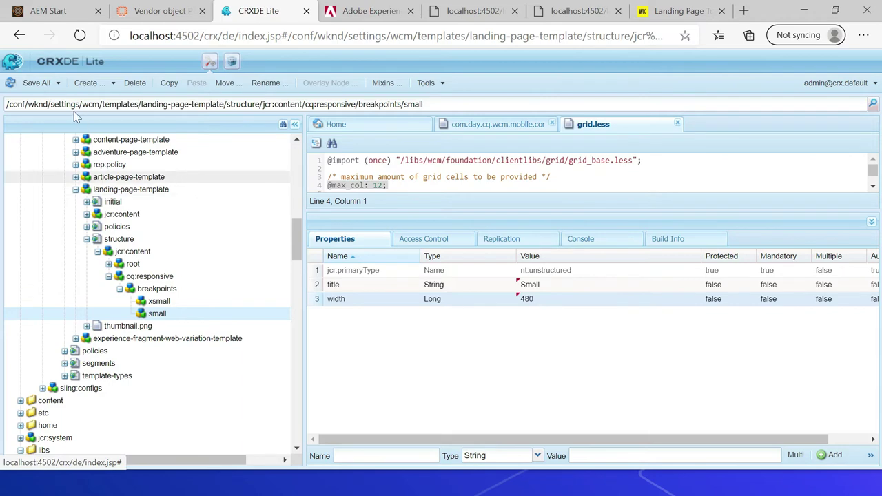
pyautogui.hotkey('ctrl', 's')
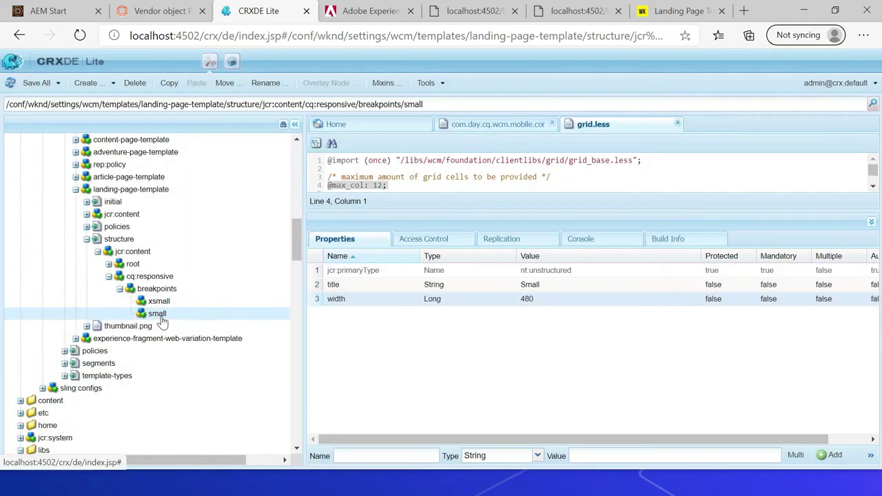
# Duplicate the small node under the landing page template's breakpoints node and save
pyautogui.rightClick(160, 315)
pyautogui.click(196, 411)
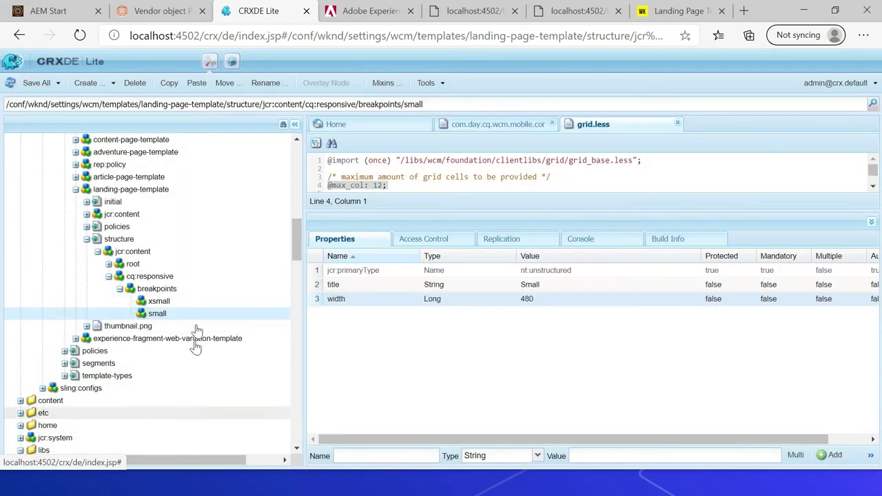
pyautogui.rightClick(167, 293)
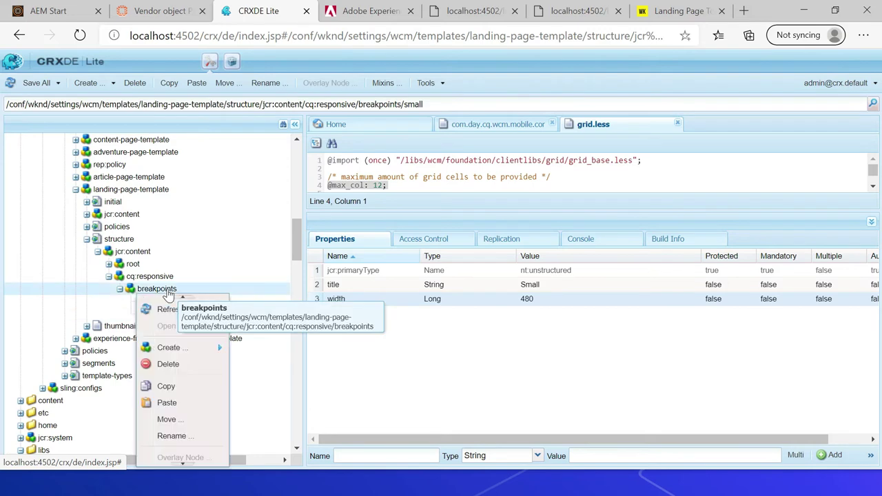
pyautogui.click(168, 403)
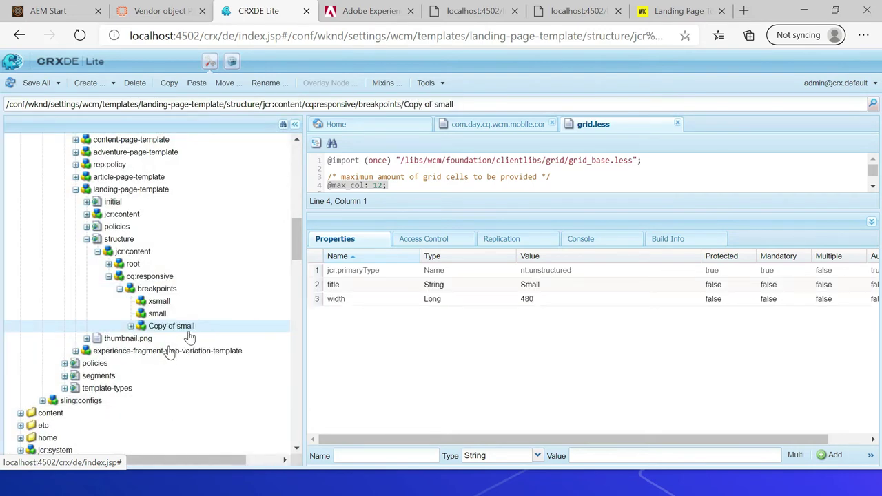
pyautogui.rightClick(188, 334)
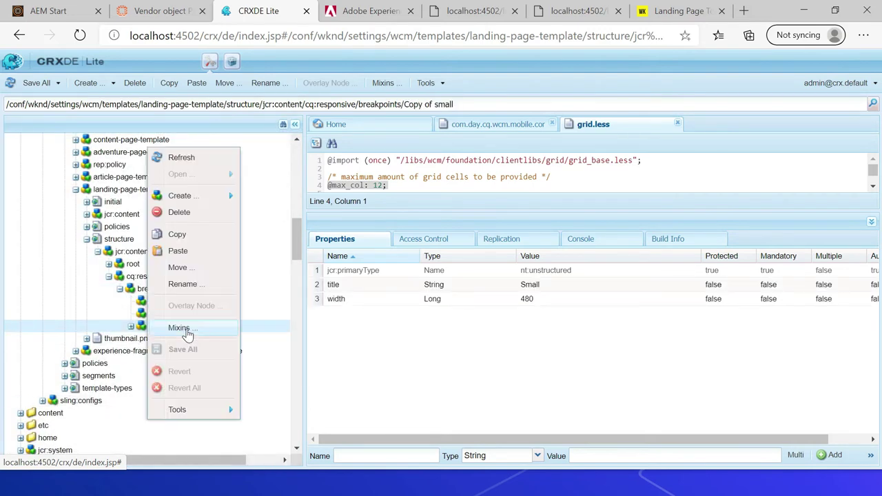
pyautogui.click(200, 350)
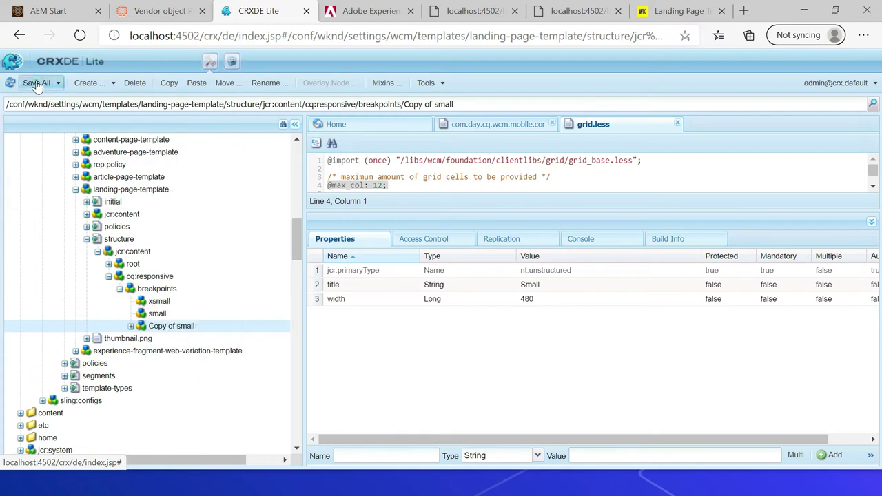
# Rename the copy of the small breakpoint node to medium and refresh the repository view
pyautogui.rightClick(184, 326)
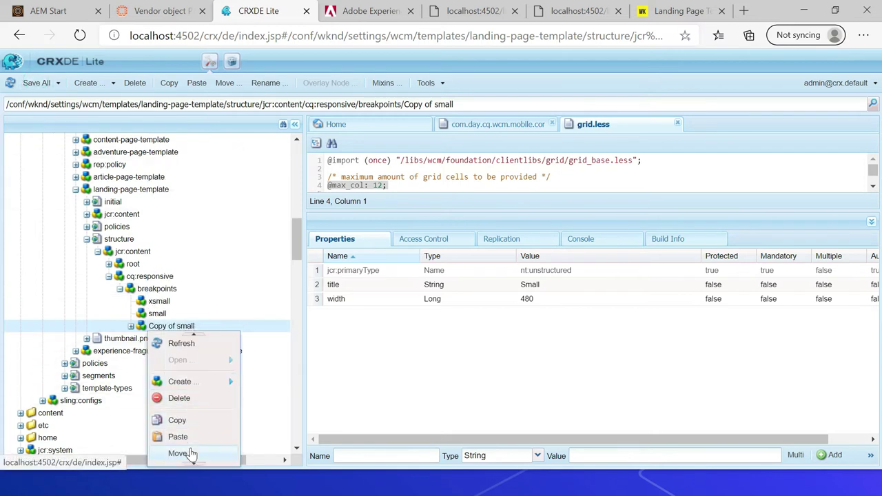
pyautogui.click(193, 463)
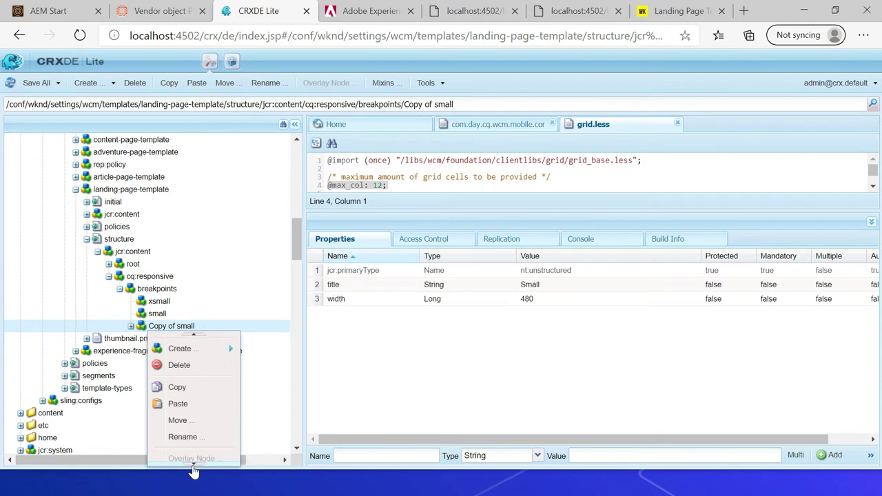
pyautogui.click(185, 403)
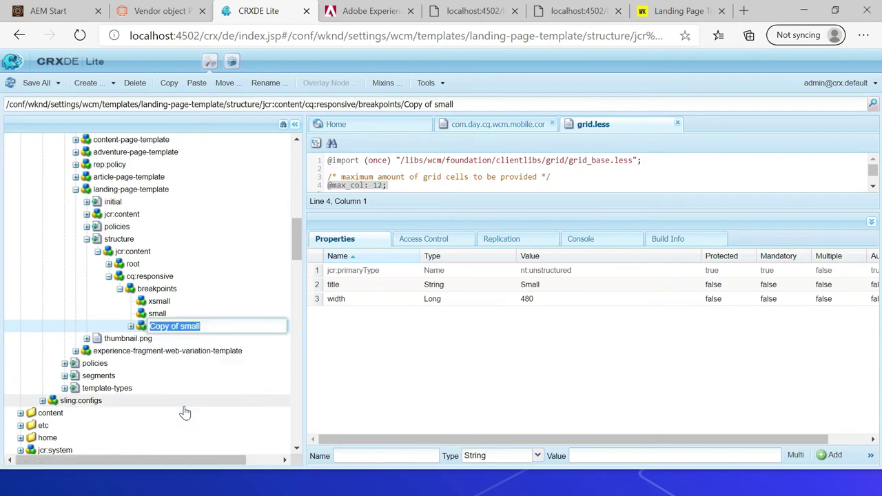
pyautogui.write('medium')
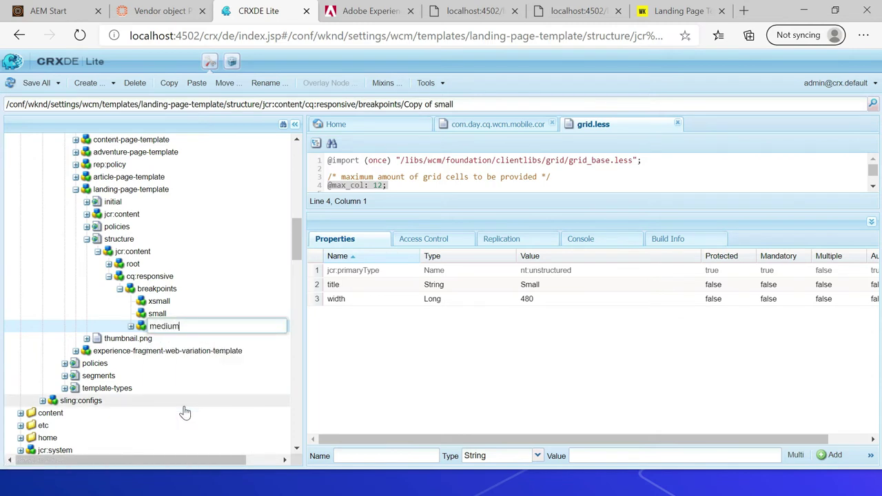
pyautogui.press('Return')
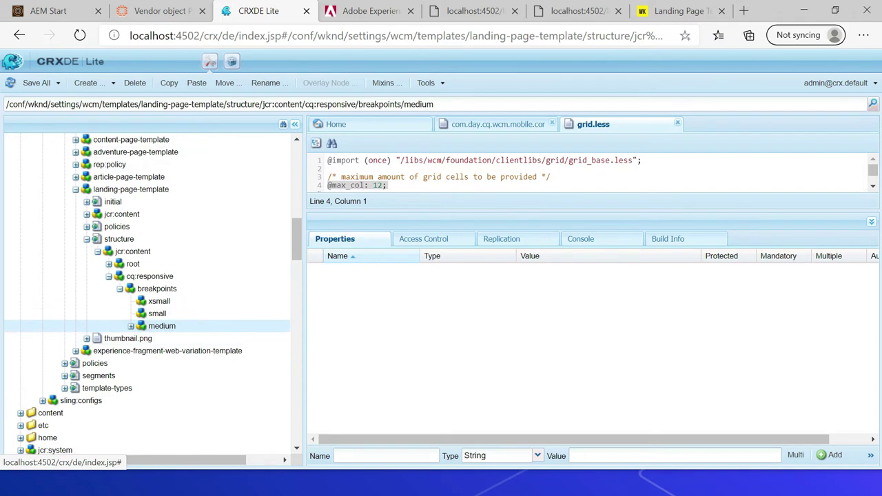
pyautogui.click(10, 83)
# Set the medium breakpoint's title to Medium and its width to 770, and save the changes
pyautogui.doubleClick(544, 285)
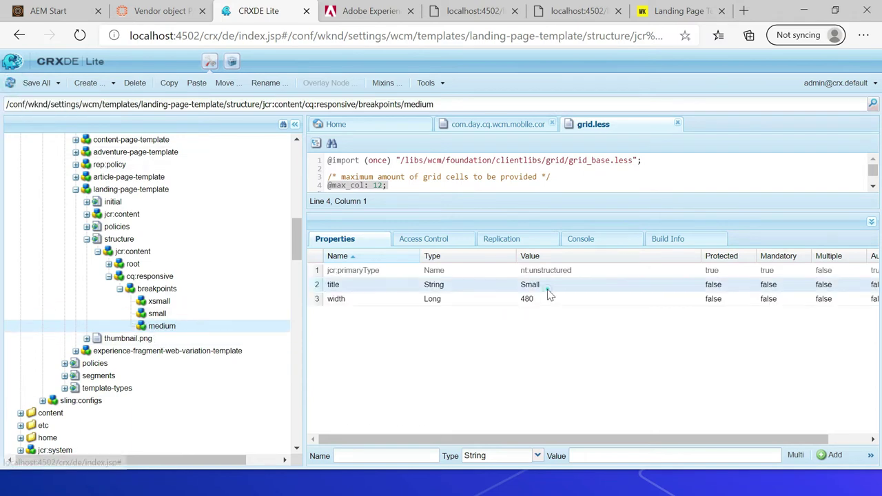
pyautogui.hotkey('ctrl', 'a')
pyautogui.write('Me')
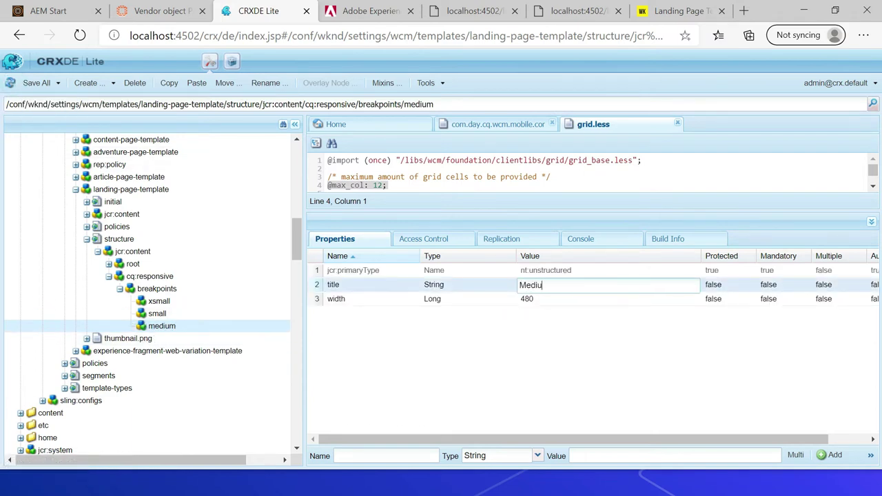
pyautogui.write('dium')
pyautogui.press('Return')
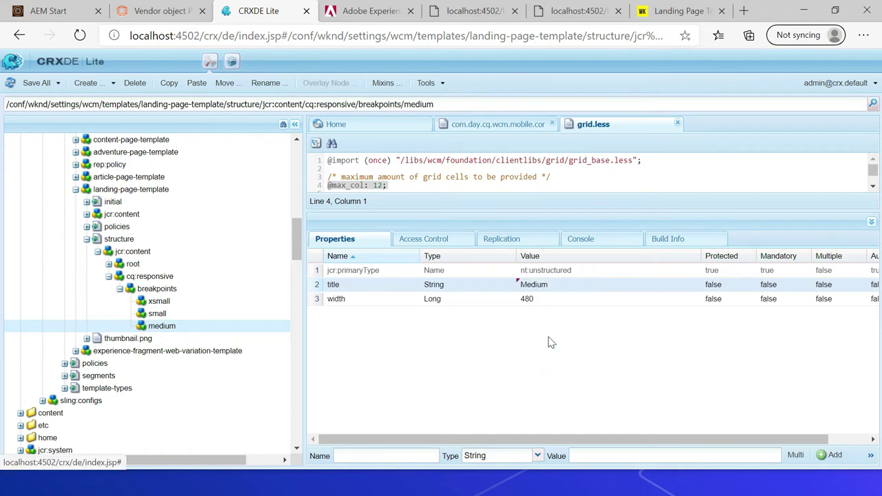
pyautogui.click(532, 298)
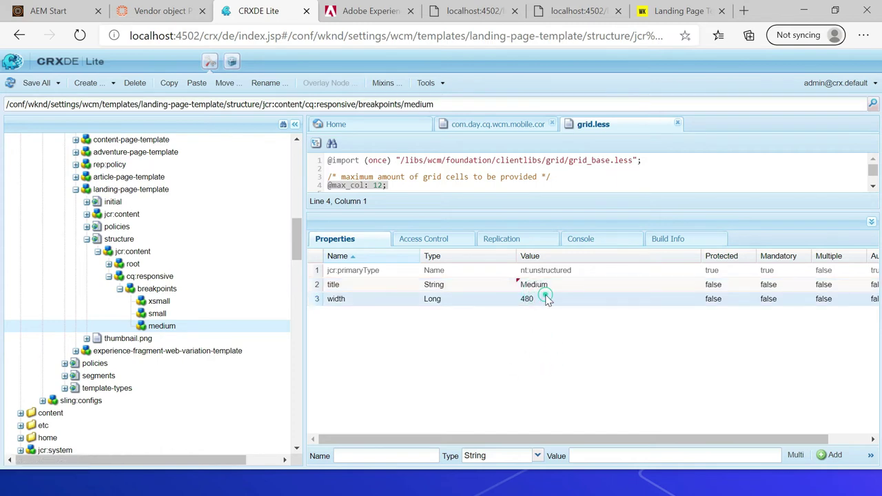
pyautogui.doubleClick(544, 298)
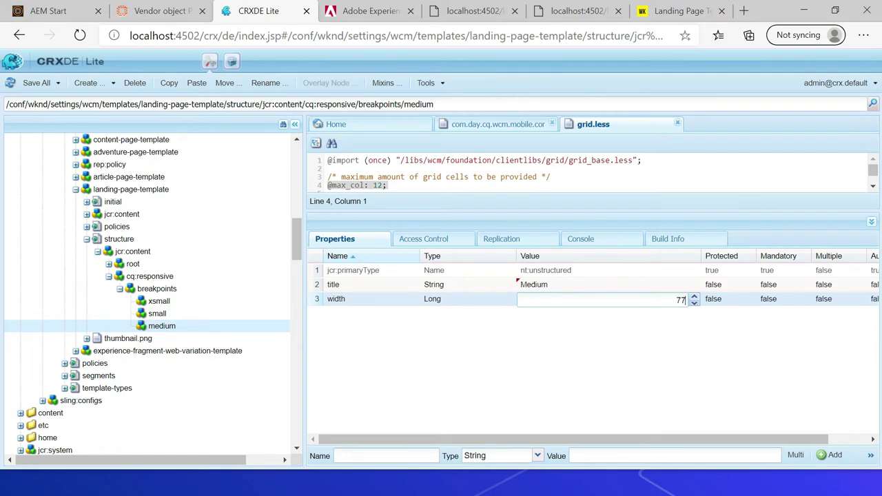
pyautogui.write('770')
pyautogui.press('Return')
pyautogui.click(34, 83)
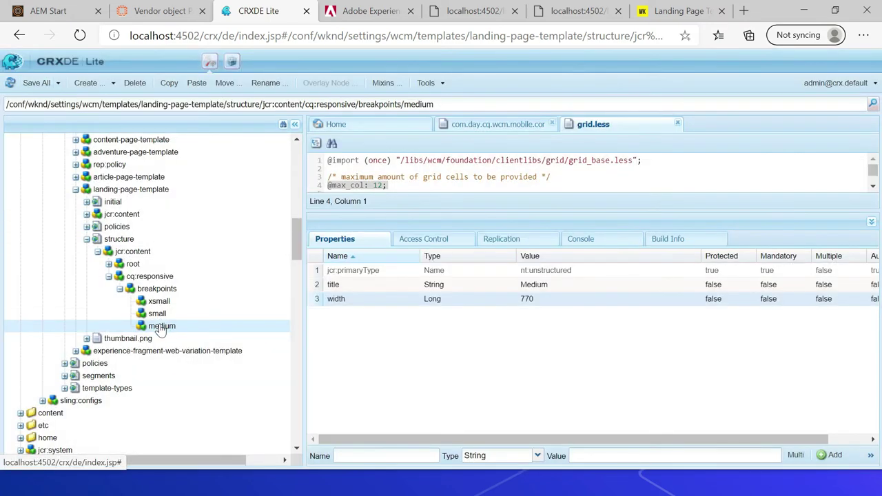
# Duplicate the medium node under the breakpoints node and save
pyautogui.rightClick(160, 330)
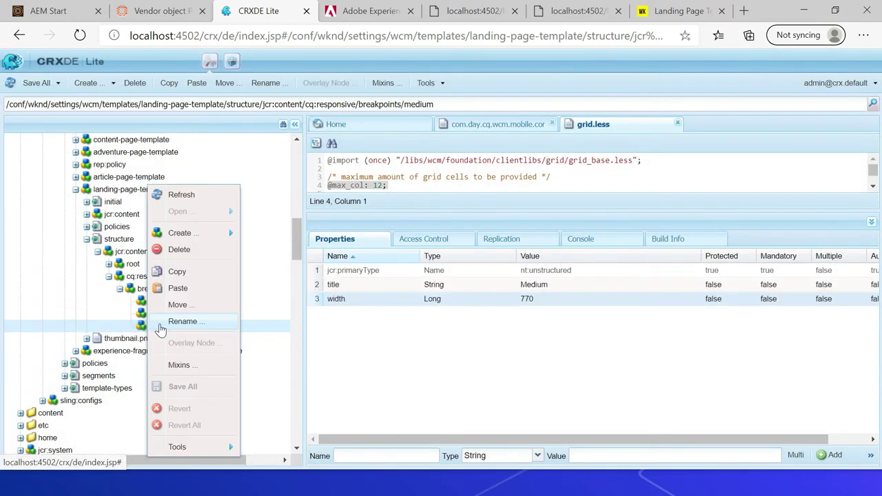
pyautogui.click(178, 274)
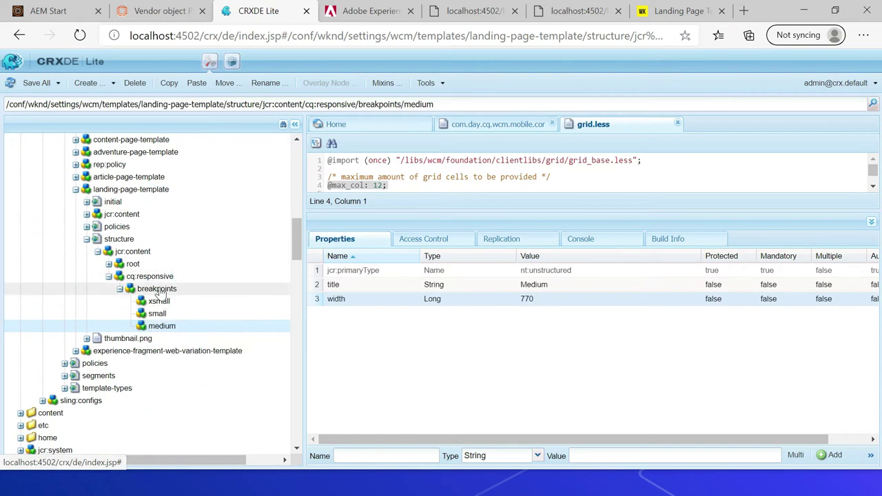
pyautogui.rightClick(158, 293)
pyautogui.click(177, 405)
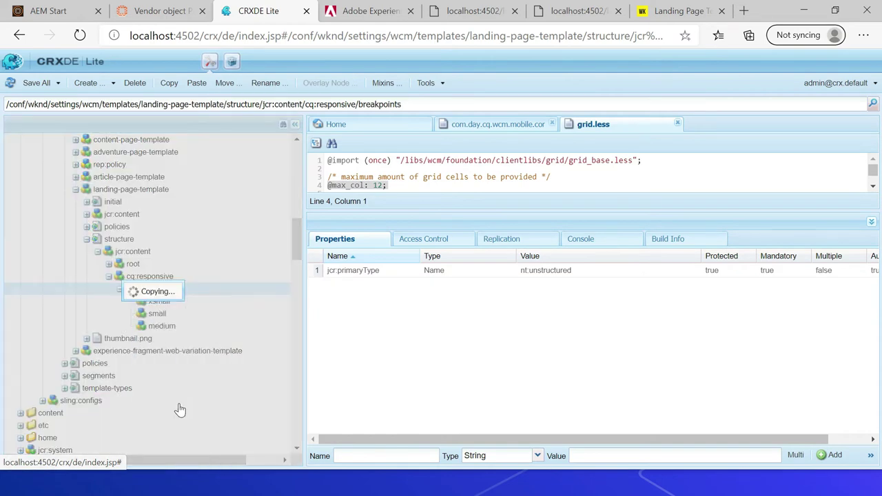
pyautogui.click(37, 83)
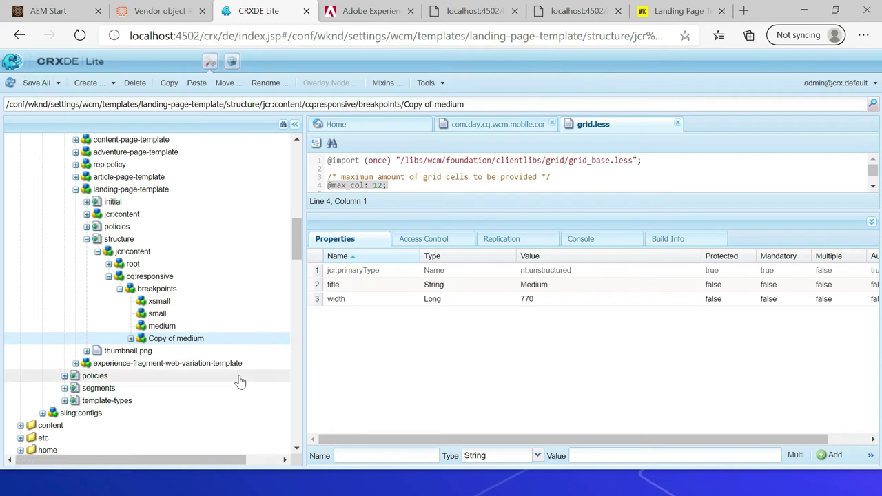
# Rename the copy of the medium breakpoint node to large and refresh the repository view
pyautogui.rightClick(193, 340)
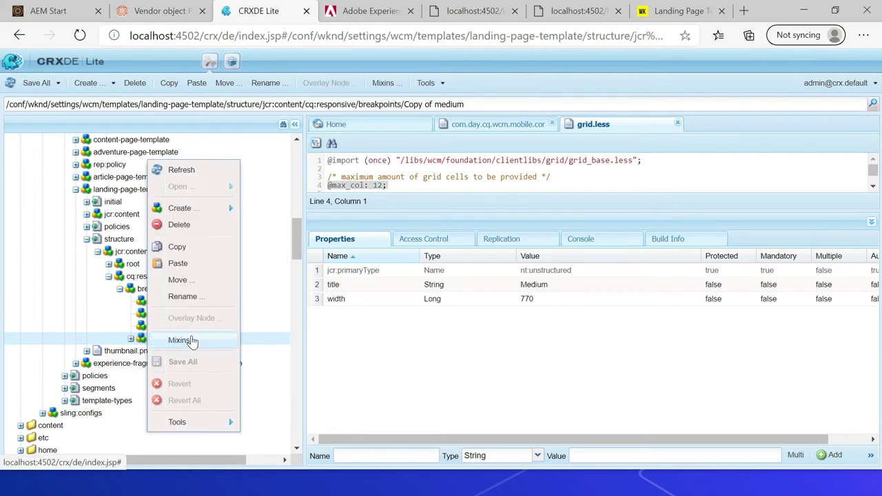
pyautogui.click(186, 297)
pyautogui.hotkey('ctrl', 'a')
pyautogui.write('la')
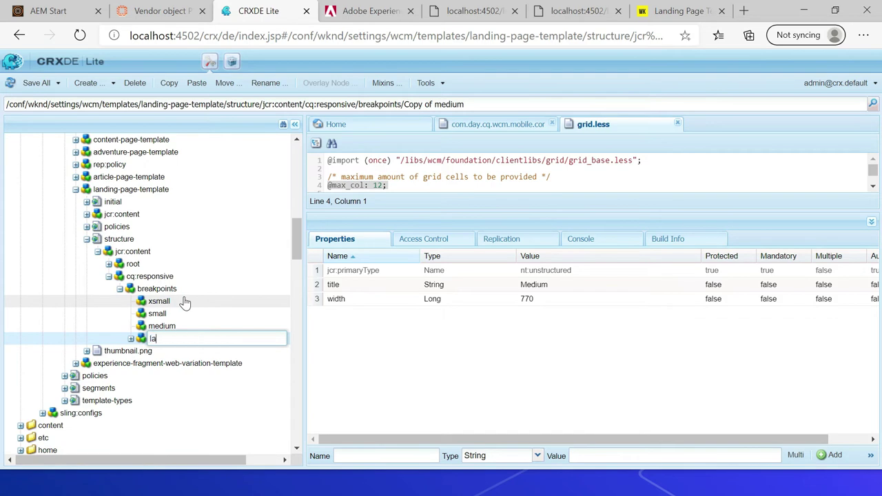
pyautogui.press('Return')
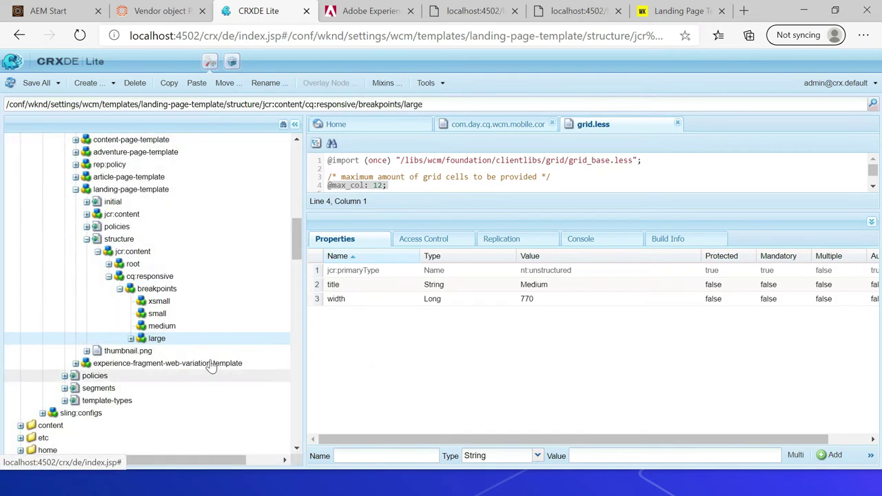
pyautogui.click(10, 84)
# Set the large breakpoint's title to Large and its width to 992, and save the changes
pyautogui.doubleClick(535, 286)
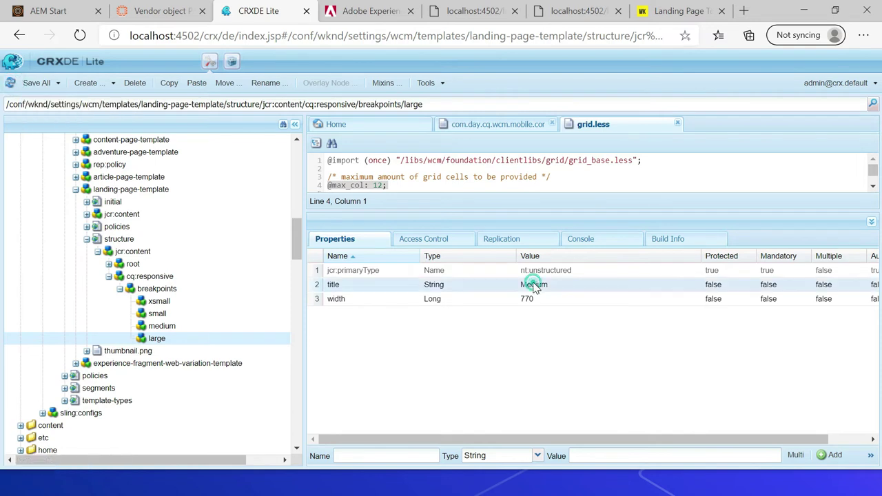
pyautogui.write('Larg')
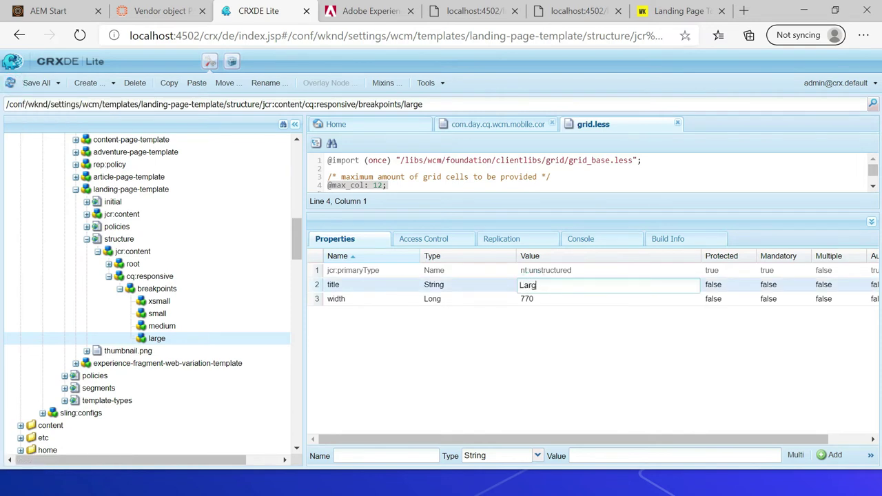
pyautogui.write('e')
pyautogui.press('Return')
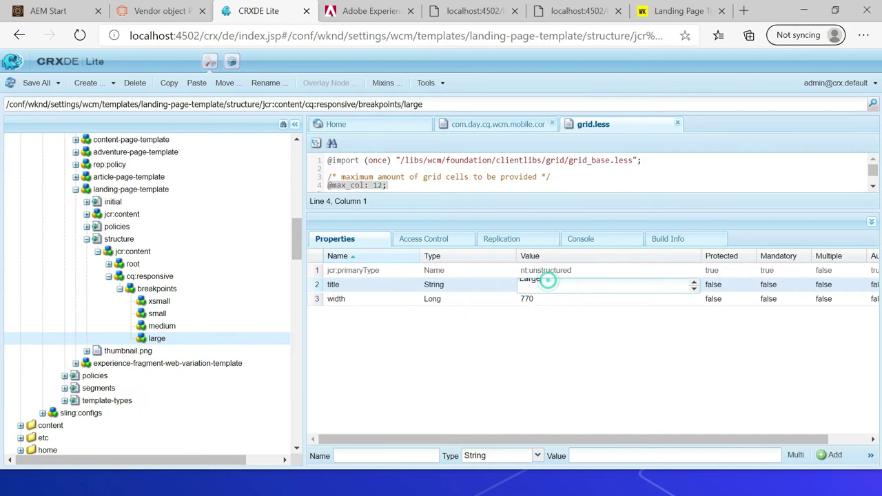
pyautogui.press('BackSpace')
pyautogui.doubleClick(551, 301)
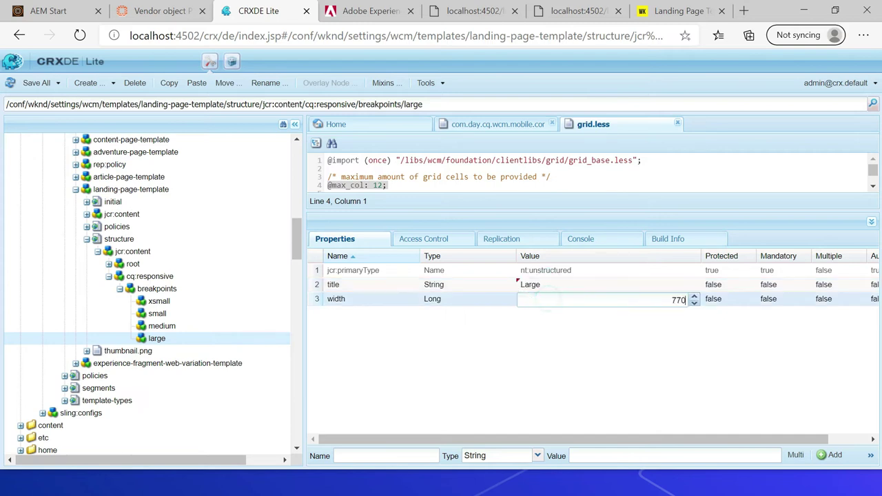
pyautogui.write('2')
pyautogui.press('Return')
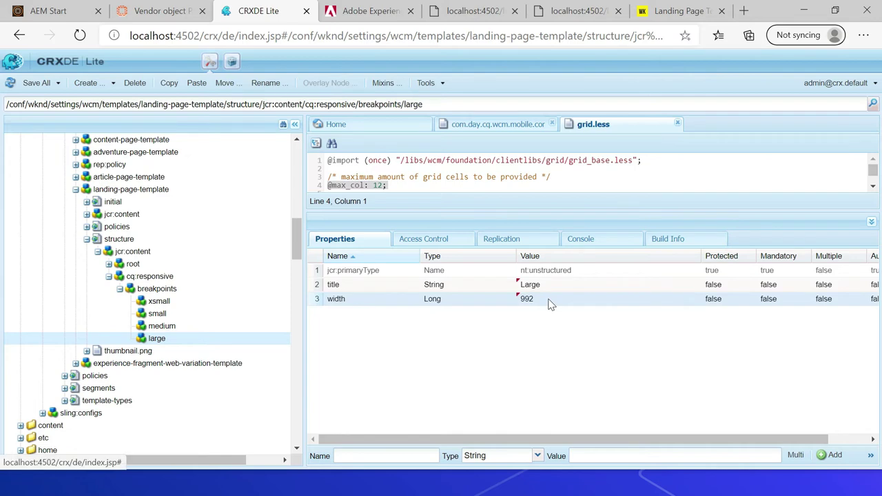
pyautogui.hotkey('ctrl', 's')
# Duplicate the large node under the breakpoints node and rename the copy as xlarge
pyautogui.rightClick(158, 338)
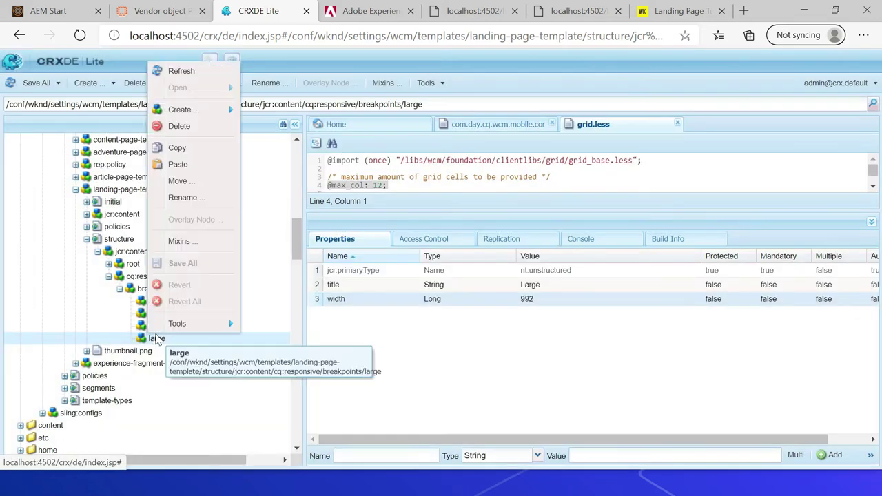
pyautogui.click(177, 147)
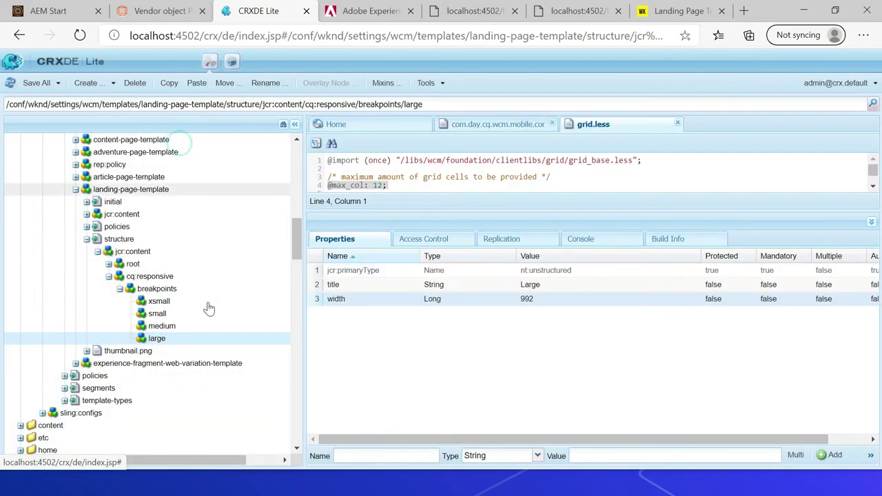
pyautogui.rightClick(171, 291)
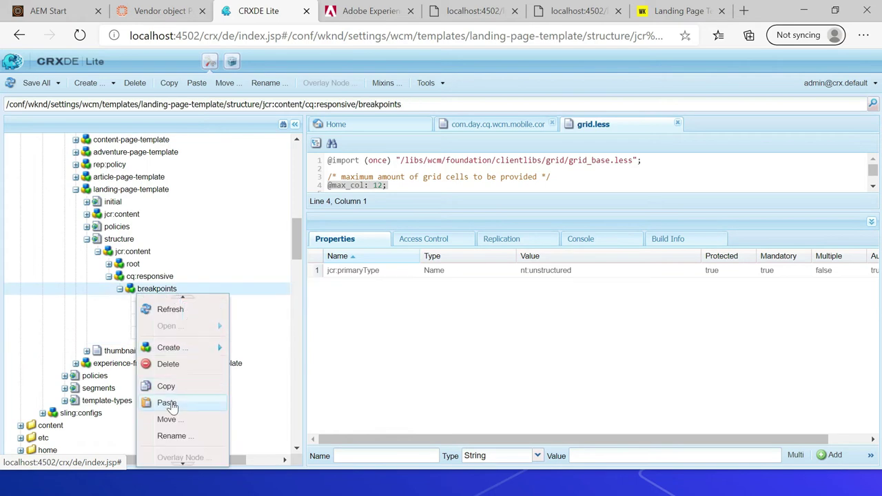
pyautogui.click(166, 402)
pyautogui.rightClick(195, 358)
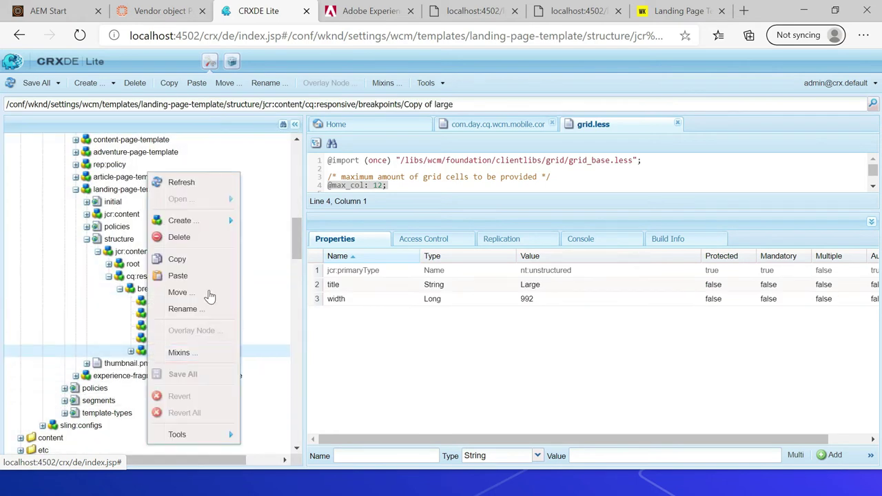
pyautogui.click(192, 312)
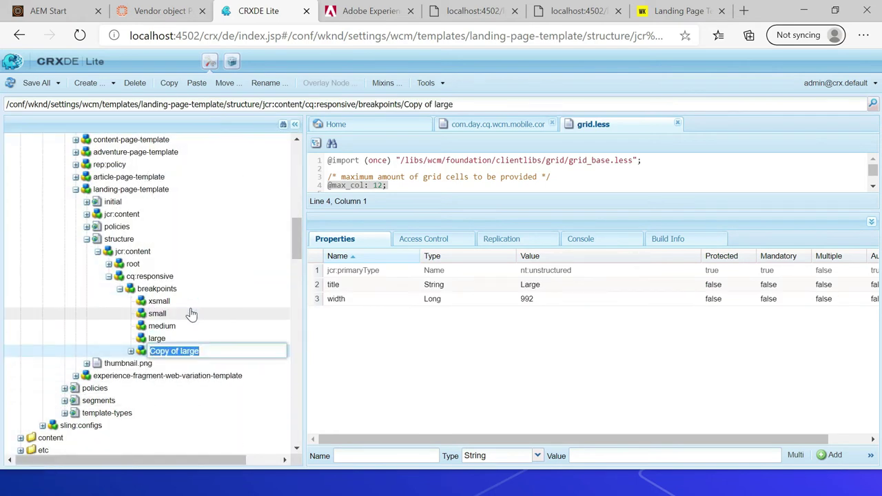
pyautogui.write('x')
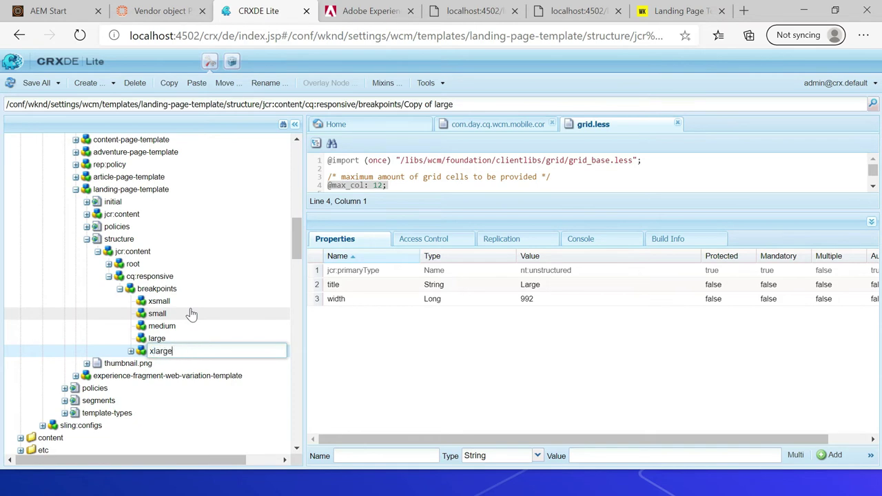
pyautogui.press('Return')
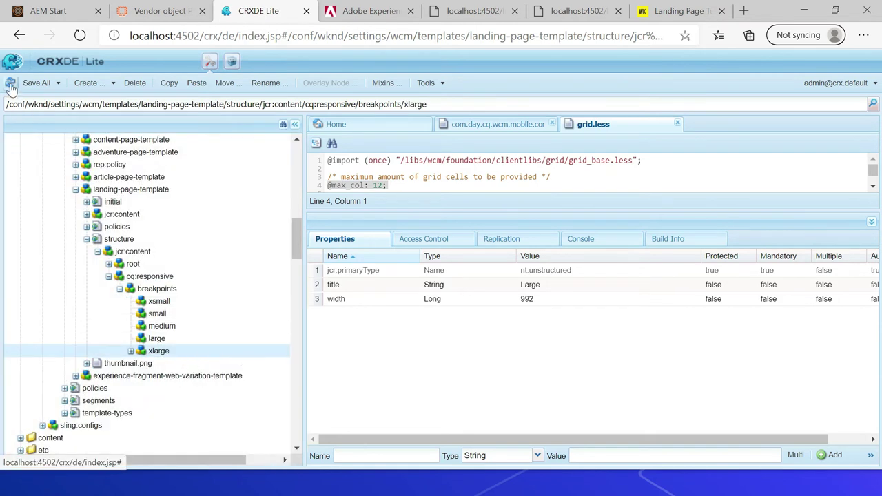
# Set the xlarge breakpoint's title to Extra Large and its width to 1200, and save the changes
pyautogui.doubleClick(540, 285)
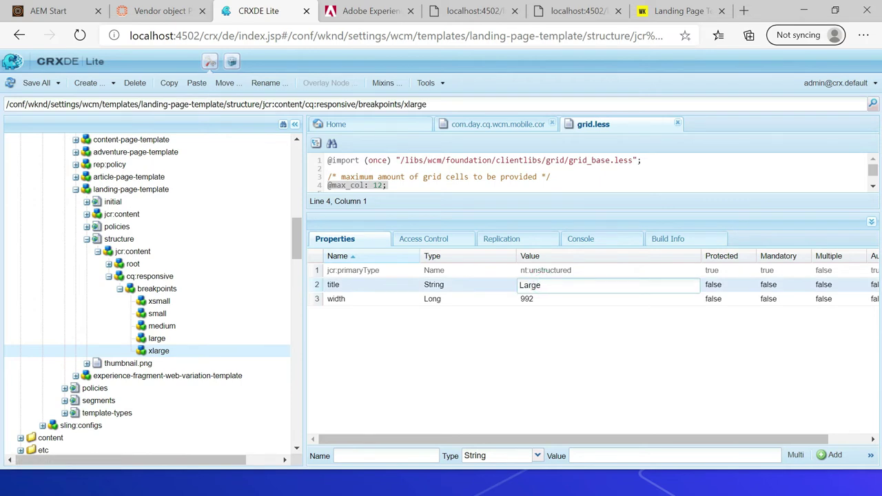
pyautogui.click(520, 285)
pyautogui.doubleClick(542, 300)
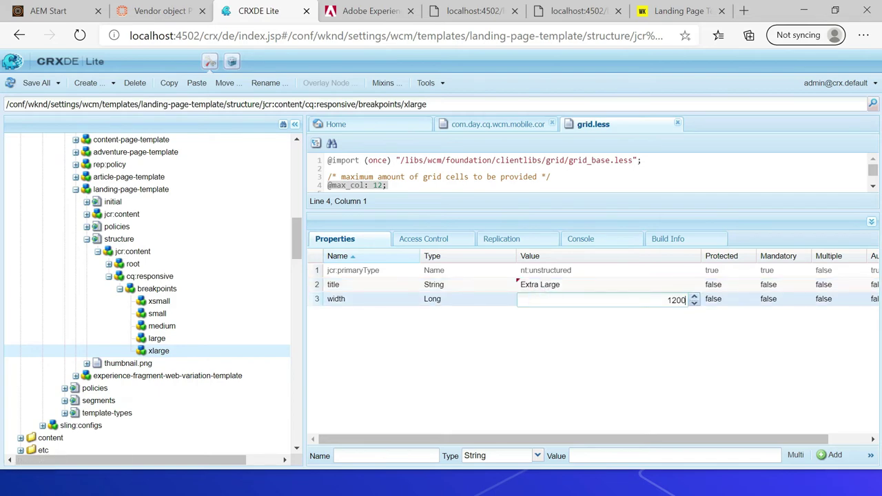
pyautogui.press('Return')
pyautogui.hotkey('ctrl', 's')
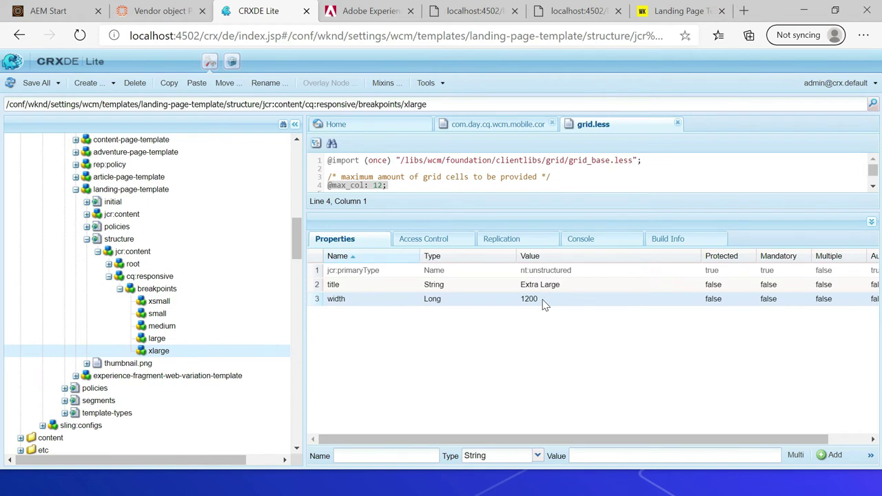
# Reload the landing page template in the template editor and check it at the Galaxy S7, iPhone 8 Plus, iPad Retina and Desktop sizes
pyautogui.click(679, 11)
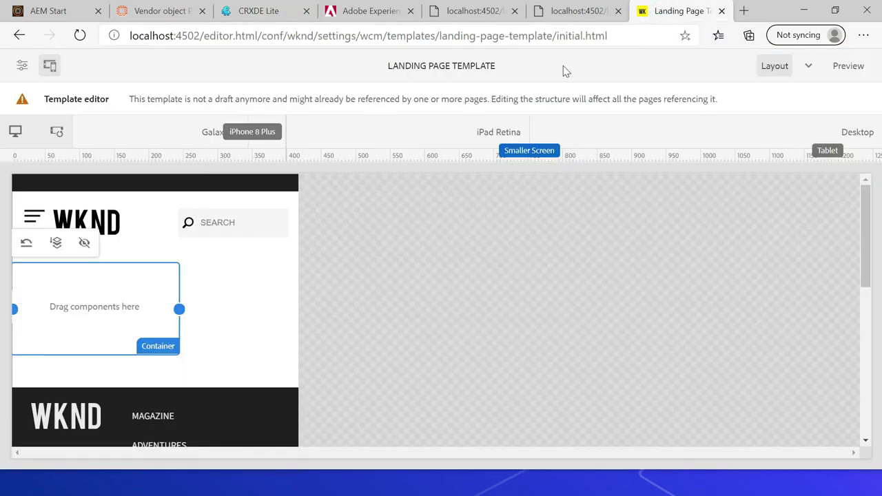
pyautogui.click(80, 36)
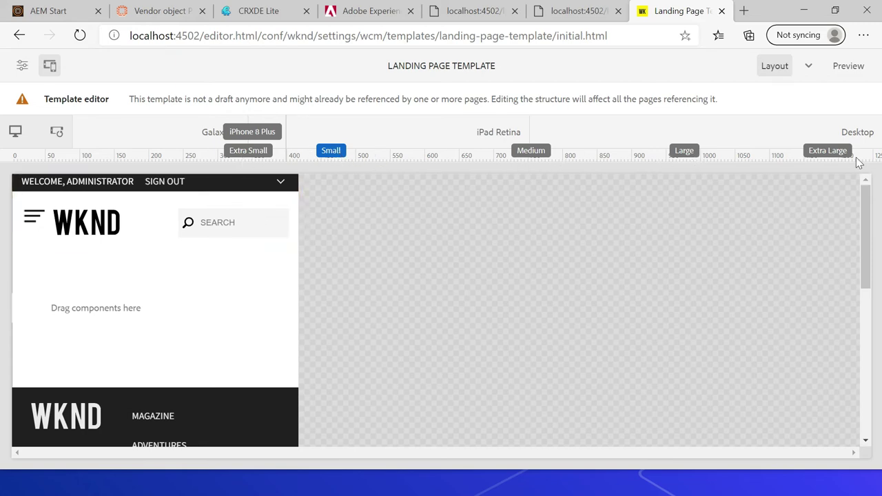
pyautogui.click(15, 133)
pyautogui.click(16, 133)
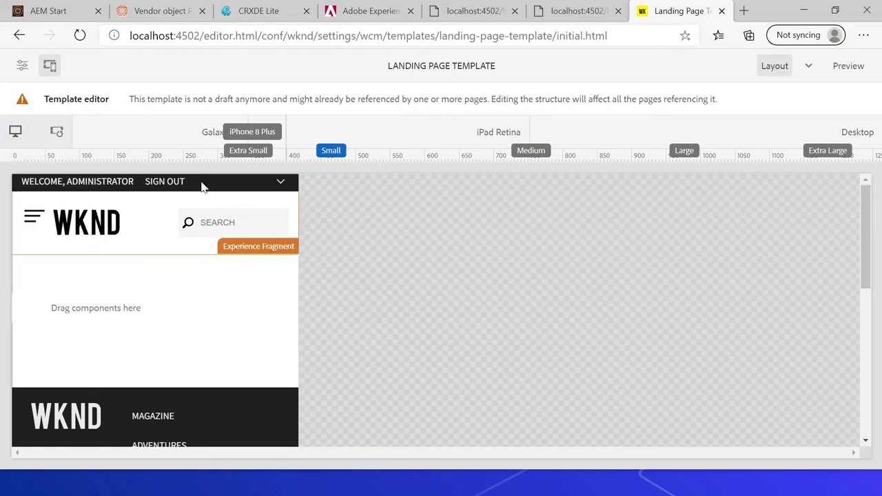
pyautogui.click(201, 134)
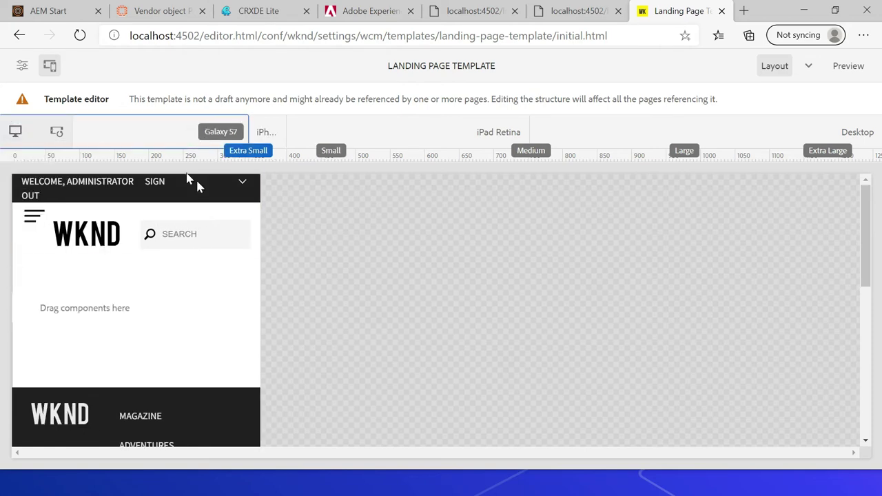
pyautogui.click(266, 132)
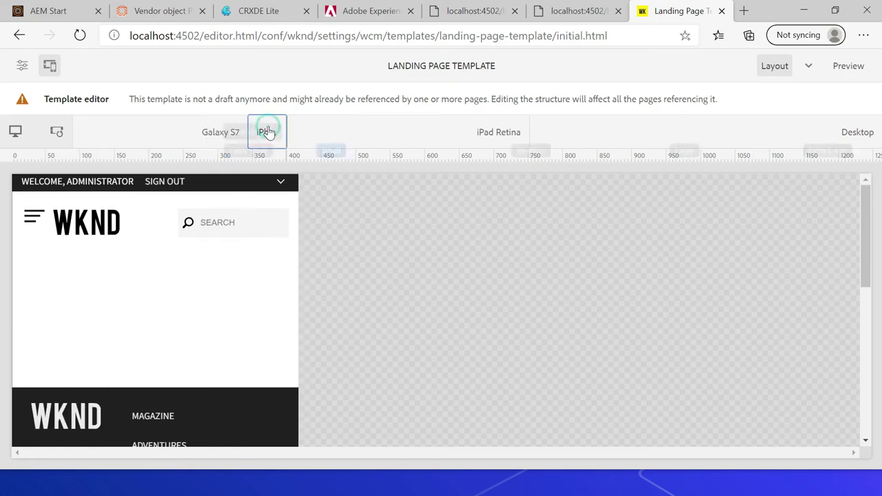
pyautogui.click(402, 141)
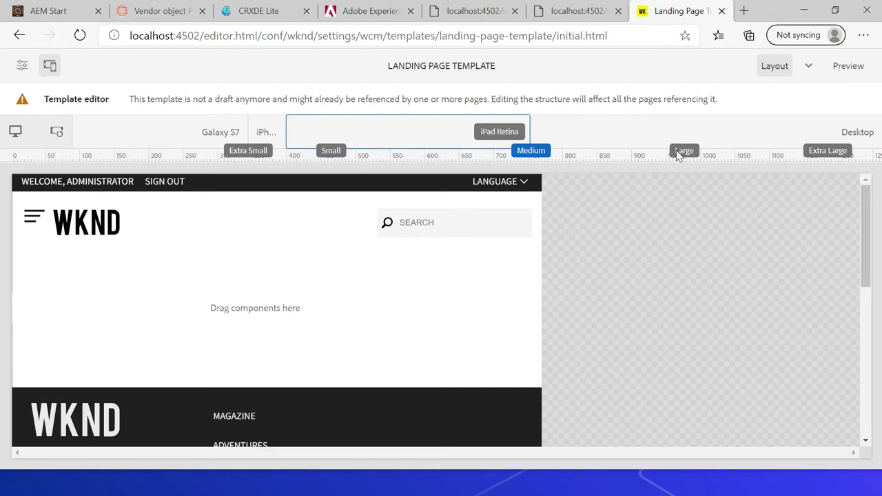
pyautogui.click(857, 133)
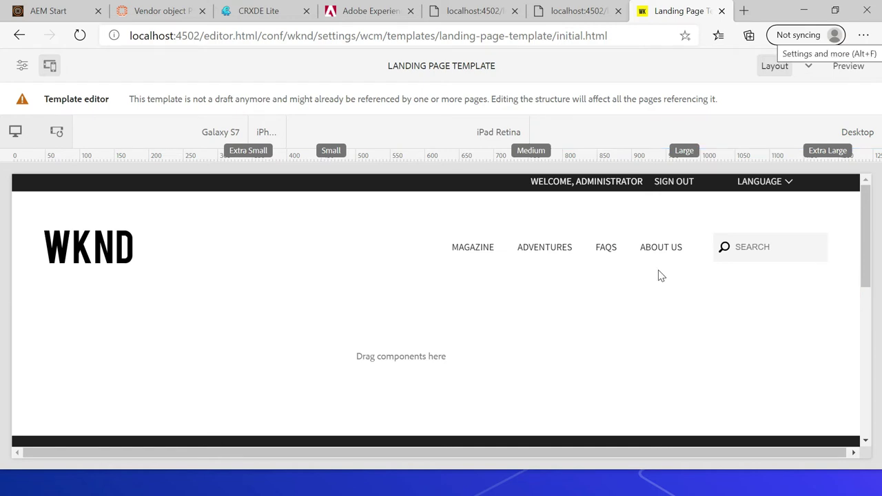
# Try to widen the container by three columns at the Galaxy S7 size and compare it with the iPhone 8 Plus size
pyautogui.click(211, 133)
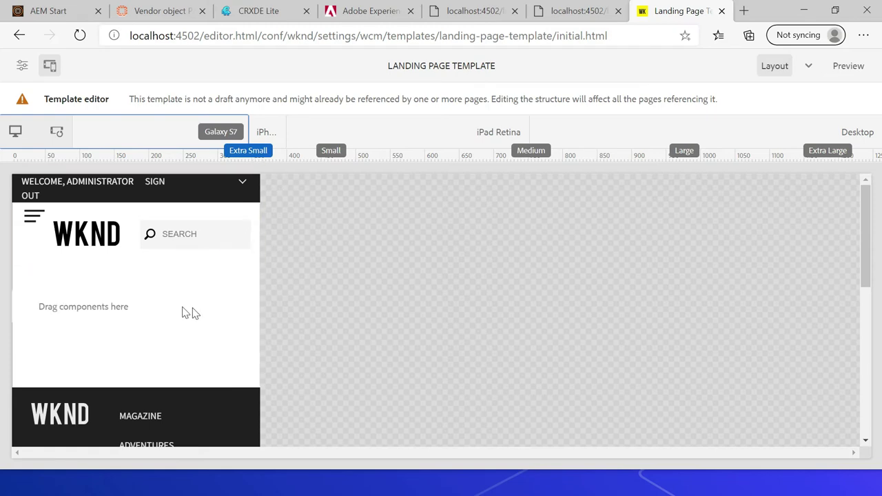
pyautogui.click(113, 293)
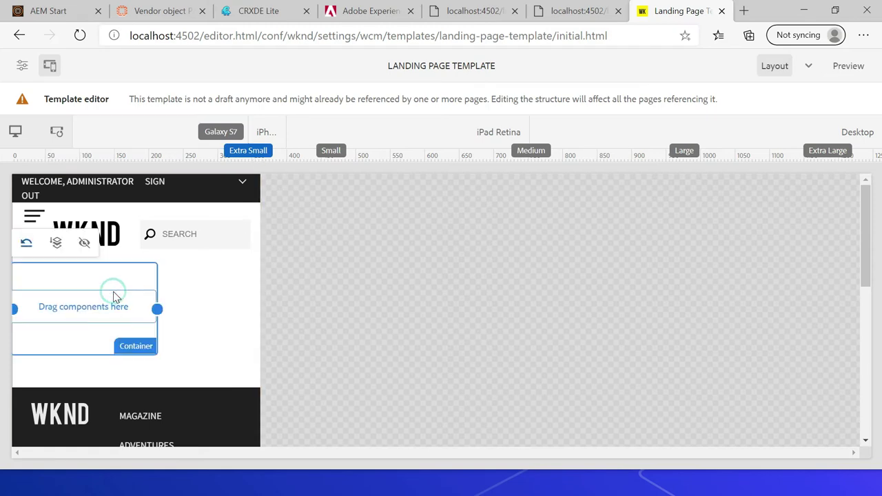
pyautogui.moveTo(158, 310); pyautogui.dragTo(215, 319)
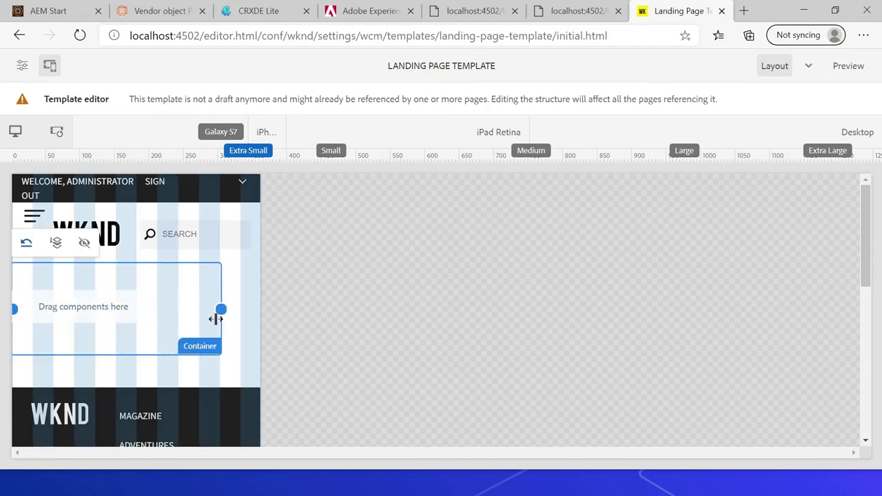
pyautogui.click(264, 132)
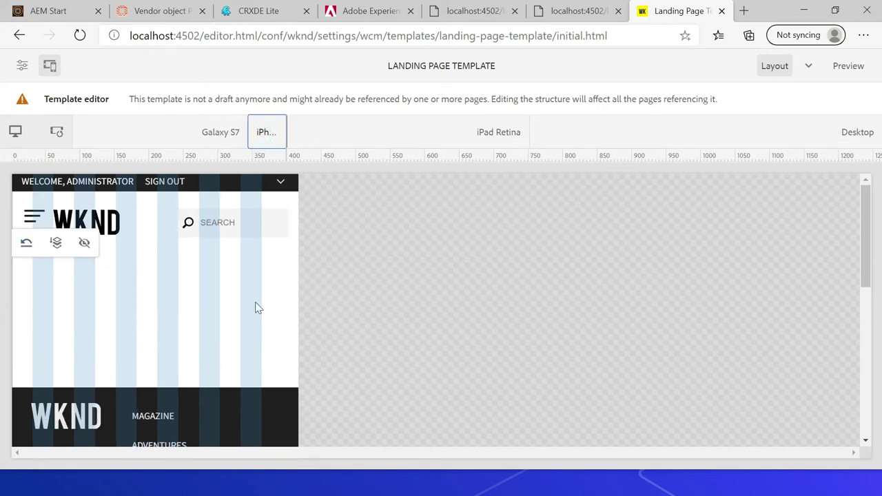
pyautogui.click(172, 310)
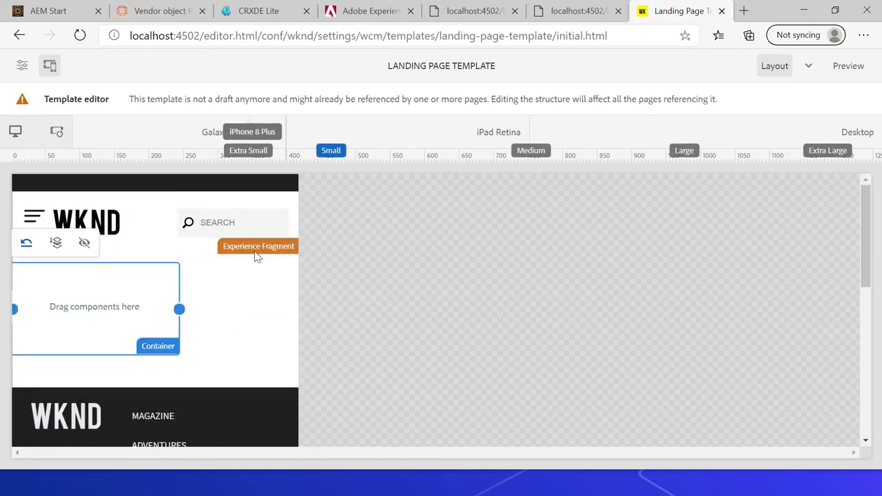
pyautogui.click(211, 132)
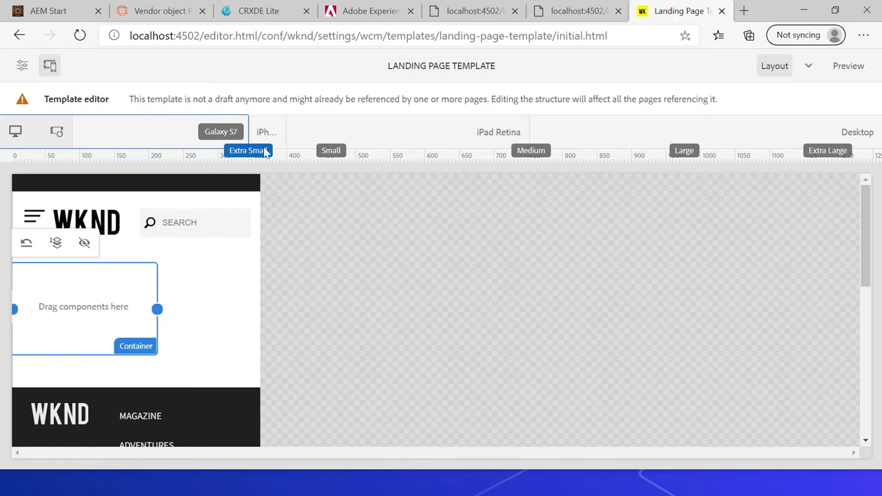
# Try to narrow the container to four columns at the iPad Retina size and compare it with the iPhone 8 Plus size
pyautogui.click(503, 132)
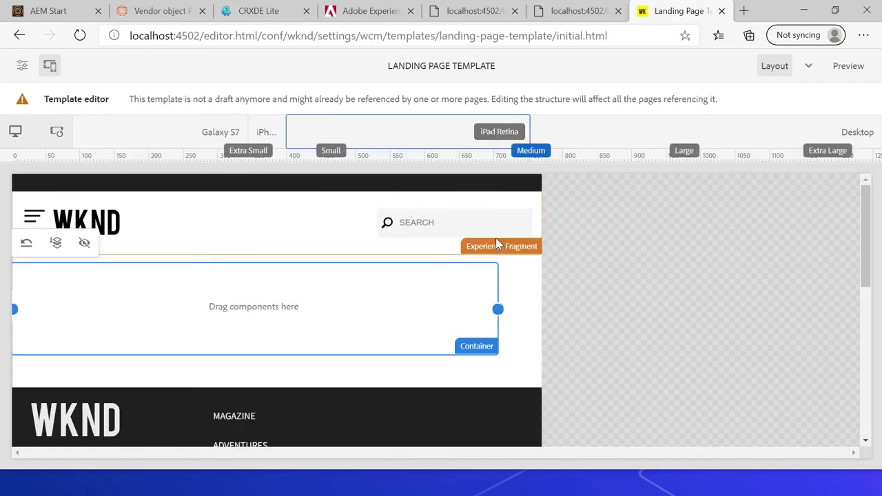
pyautogui.moveTo(497, 309); pyautogui.dragTo(191, 296)
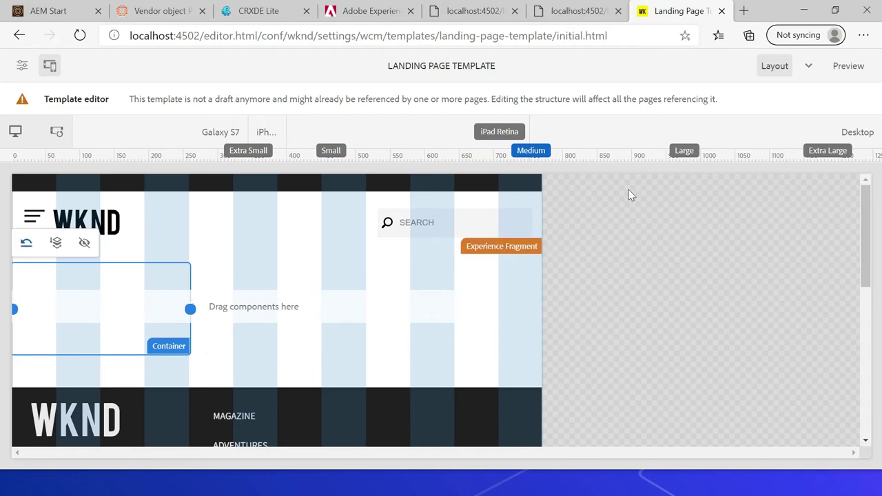
pyautogui.click(267, 134)
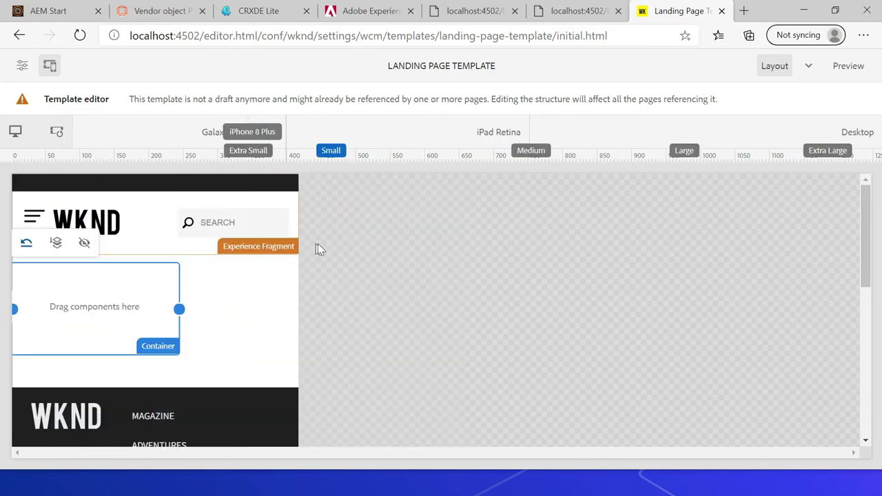
# Widen the container to the full grid width at the Desktop size and check it at the iPad Retina size
pyautogui.click(856, 134)
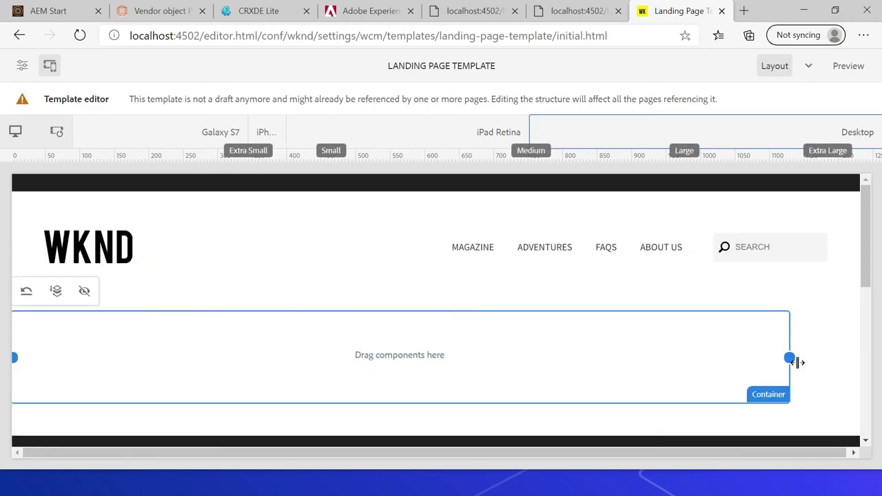
pyautogui.moveTo(790, 360); pyautogui.dragTo(855, 350)
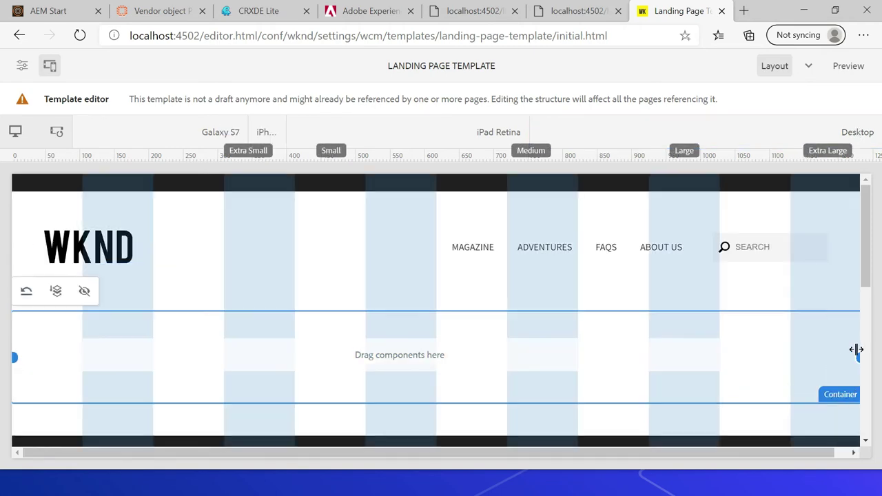
pyautogui.click(486, 126)
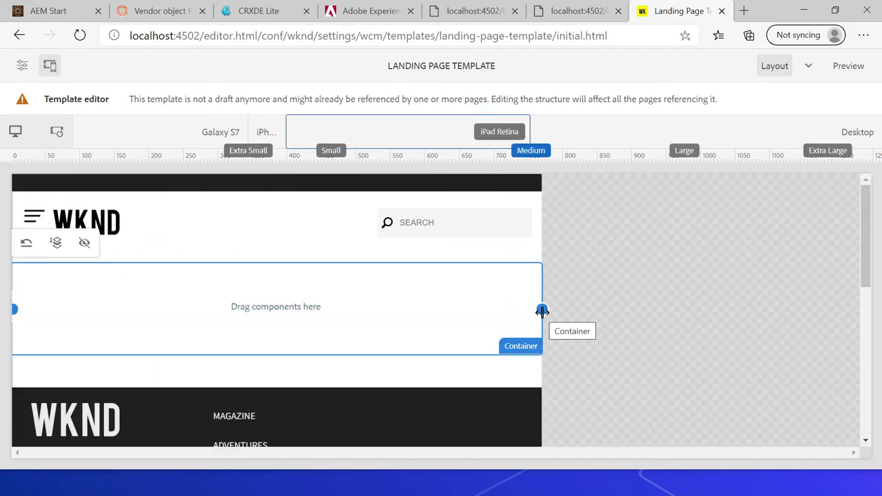
# Try to narrow the container by one column at the iPad Retina size and compare the container across the iPhone 8 Plus and Galaxy S7 sizes
pyautogui.moveTo(535, 310); pyautogui.dragTo(500, 310)
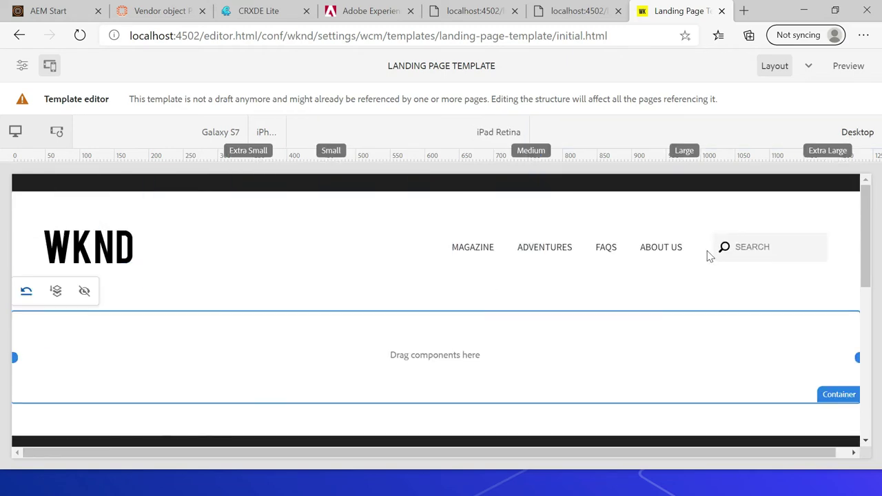
pyautogui.click(510, 132)
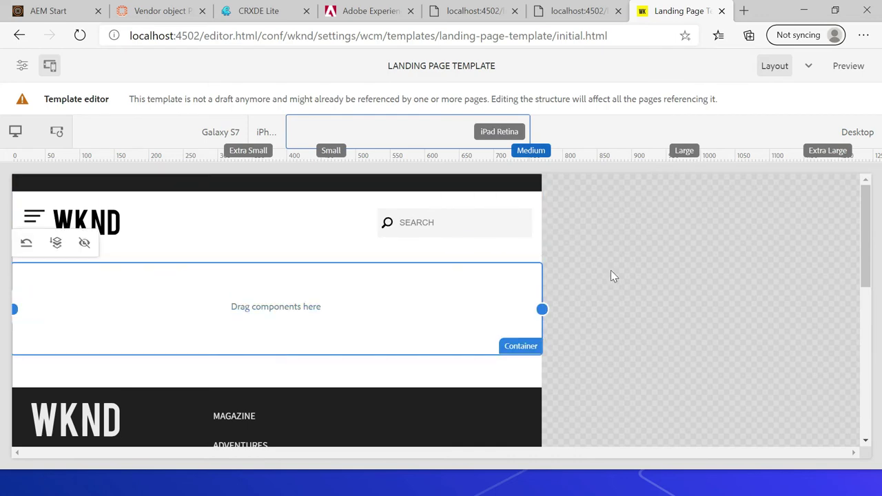
pyautogui.click(269, 131)
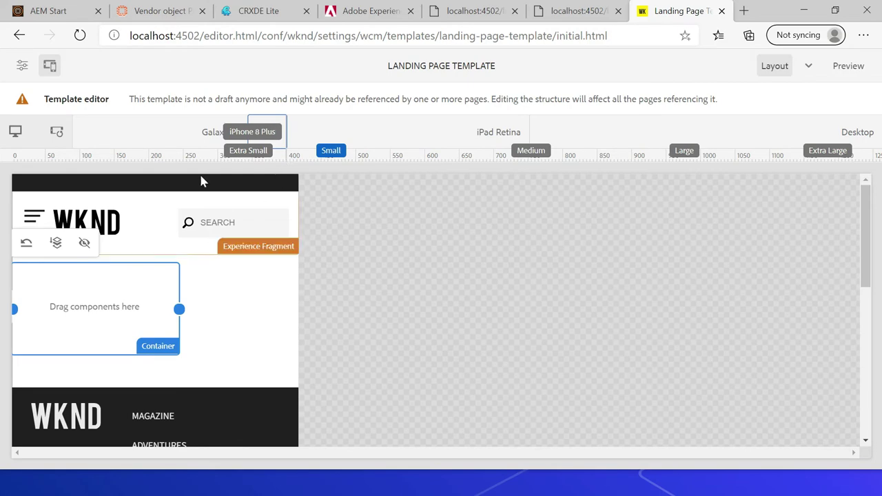
pyautogui.click(211, 134)
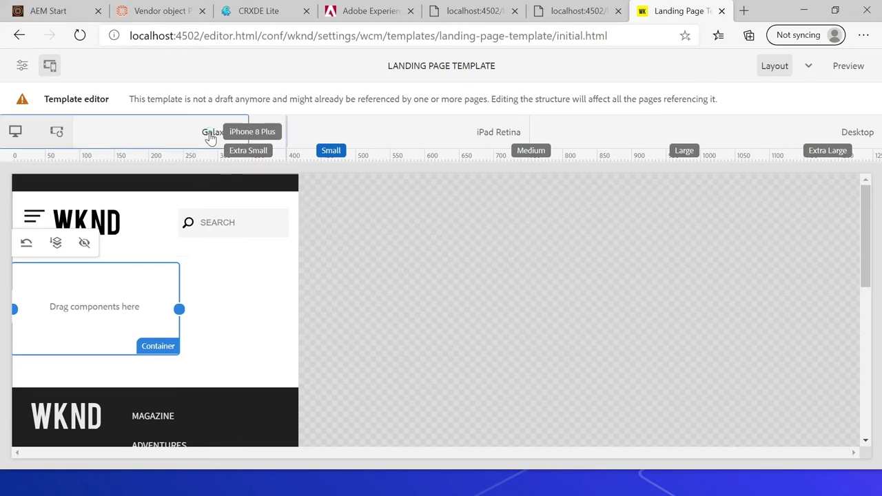
# Switch to CRXDE Lite, copy the /libs/settings/mobile folder into /conf/global/settings, and save the change
pyautogui.hotkey('ctrl', '3')
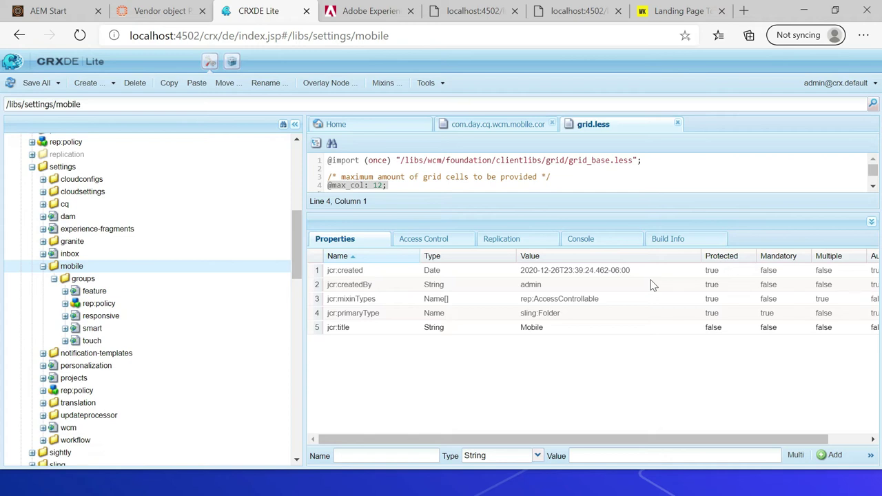
pyautogui.rightClick(68, 268)
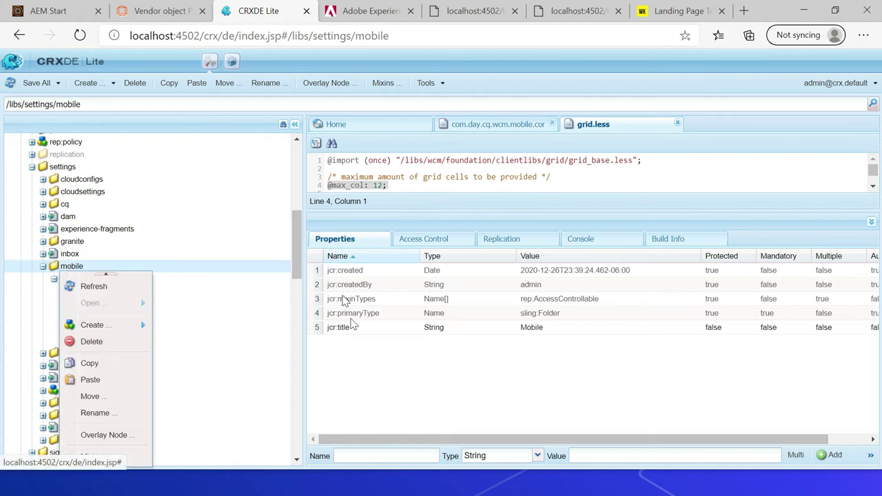
pyautogui.click(90, 363)
pyautogui.scroll(4, 294, 249)
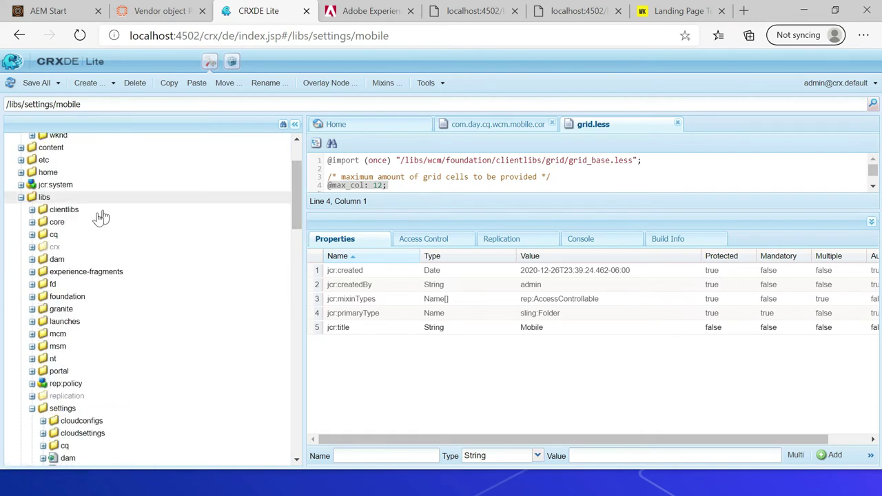
pyautogui.moveTo(296, 197); pyautogui.dragTo(298, 180)
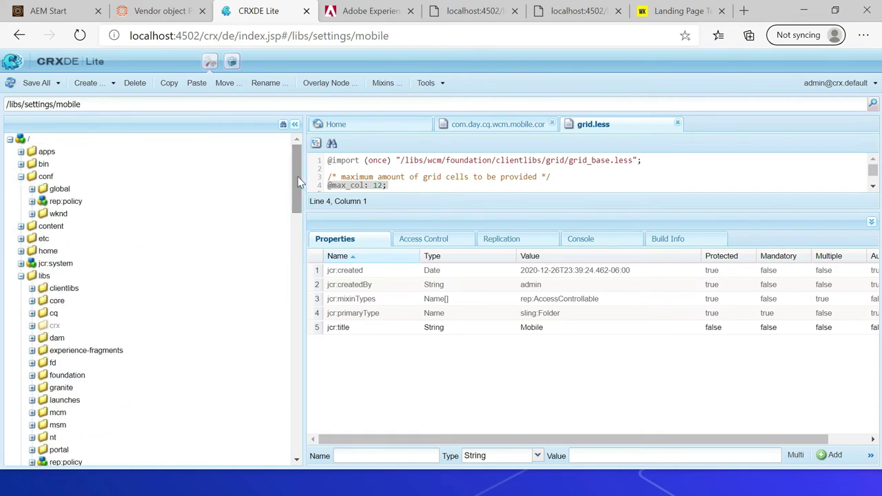
pyautogui.click(32, 188)
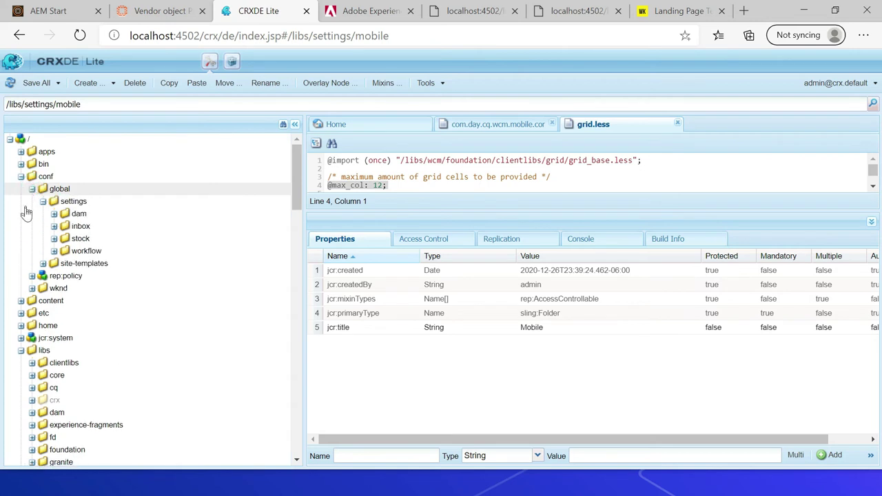
pyautogui.rightClick(81, 207)
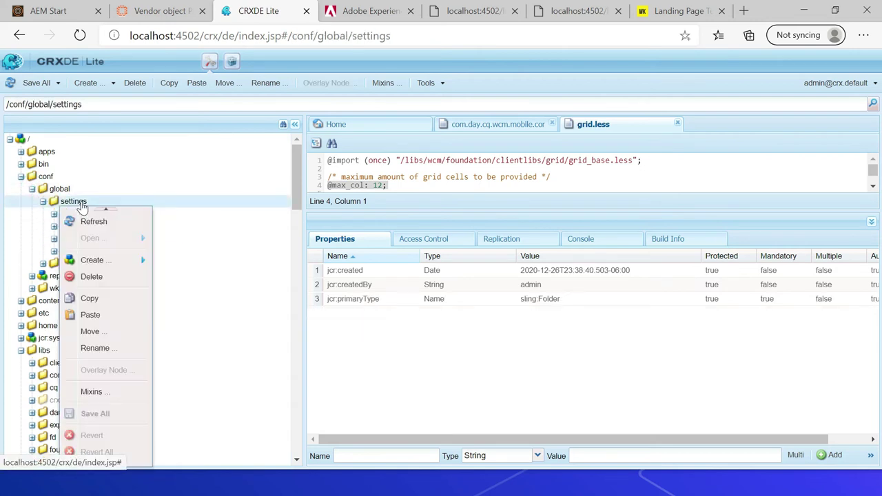
pyautogui.click(96, 315)
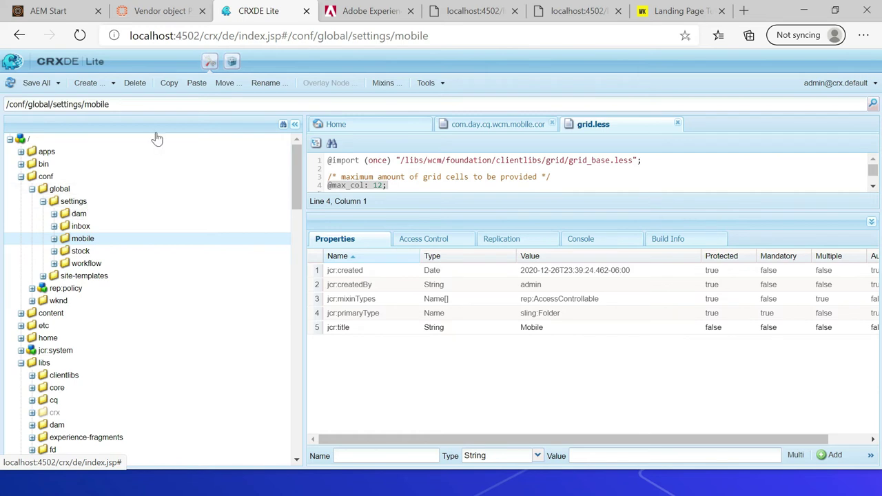
pyautogui.click(39, 84)
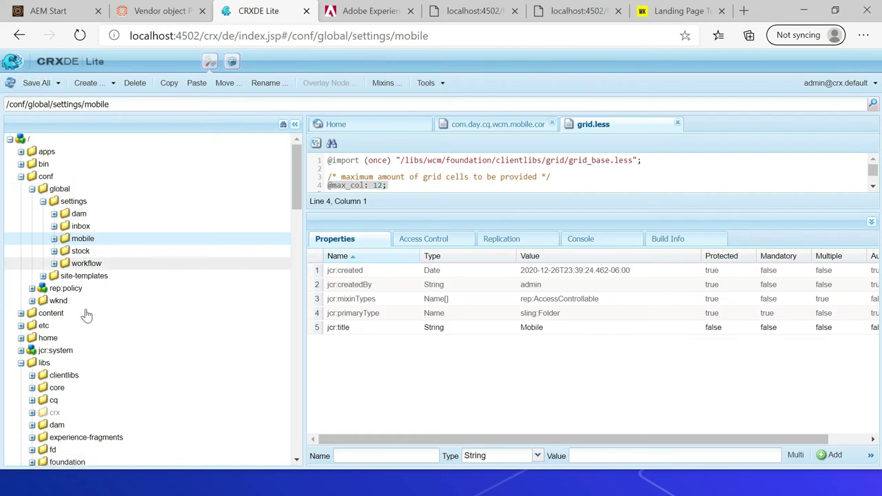
# Delete the feature, rep:policy, smart and touch nodes from /conf/global/settings/mobile/groups, keeping only responsive, and save
pyautogui.click(53, 238)
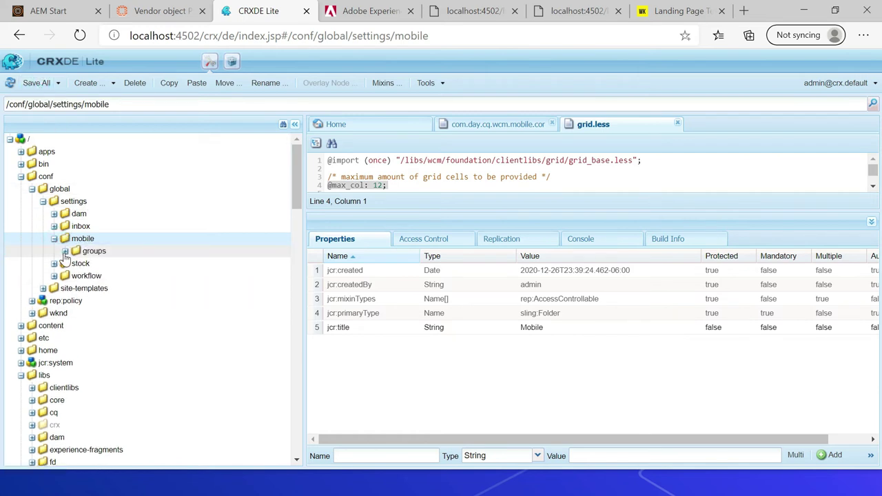
pyautogui.click(64, 251)
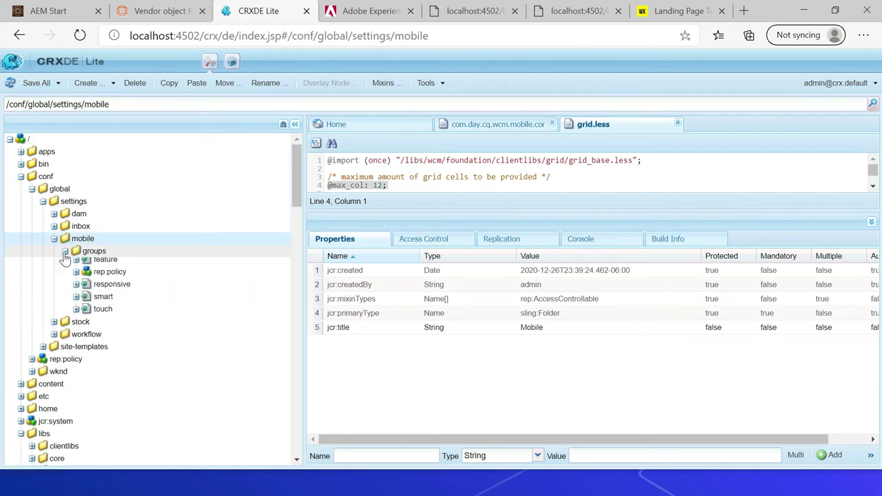
pyautogui.rightClick(110, 266)
pyautogui.click(120, 342)
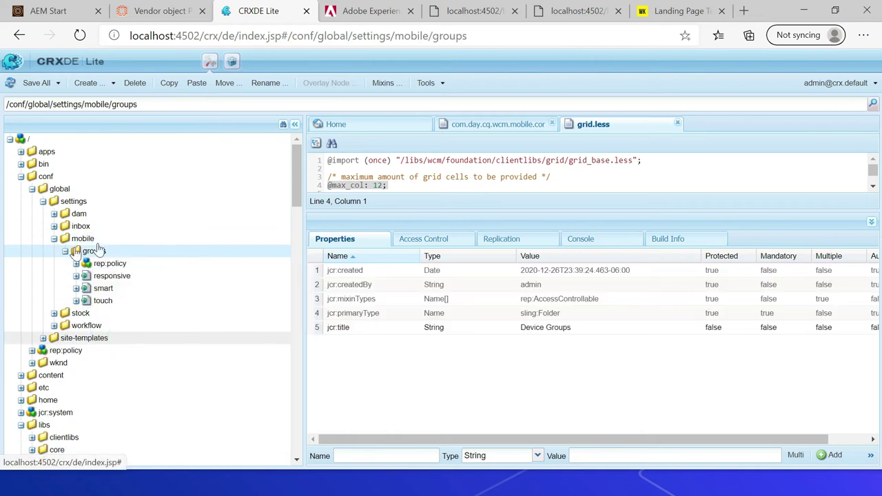
pyautogui.rightClick(118, 263)
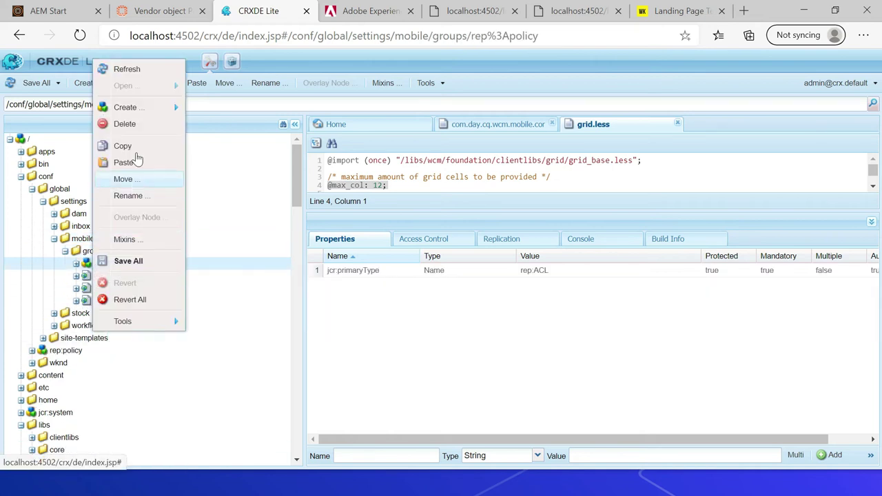
pyautogui.click(129, 125)
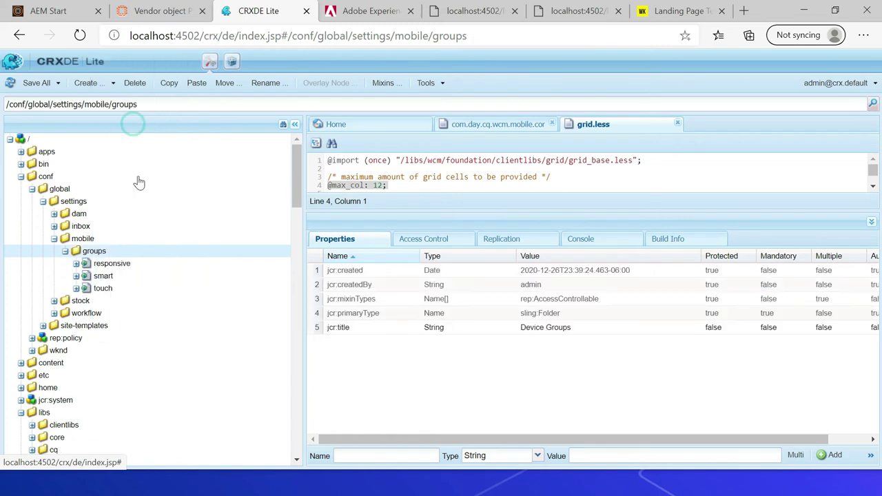
pyautogui.rightClick(103, 278)
pyautogui.click(126, 353)
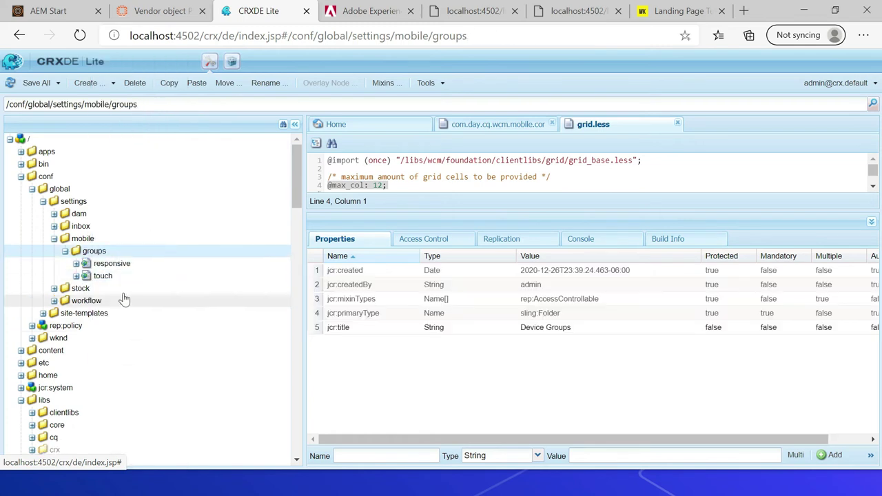
pyautogui.rightClick(104, 275)
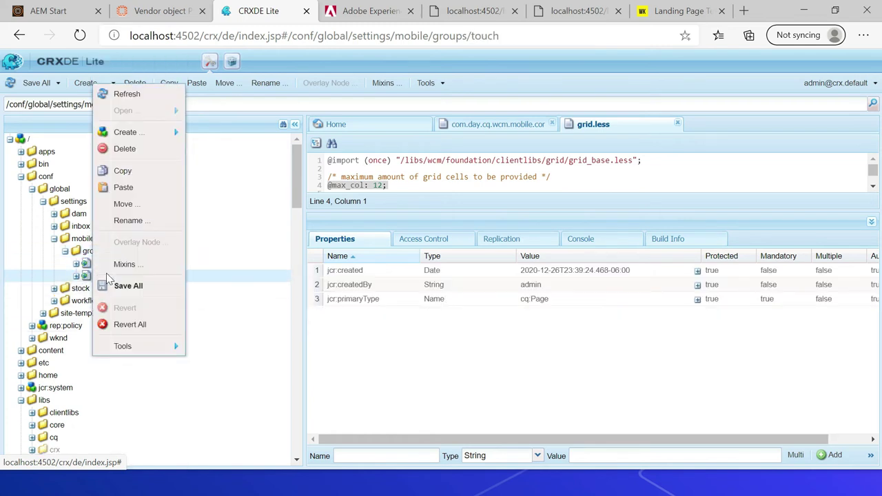
pyautogui.click(126, 148)
pyautogui.click(37, 83)
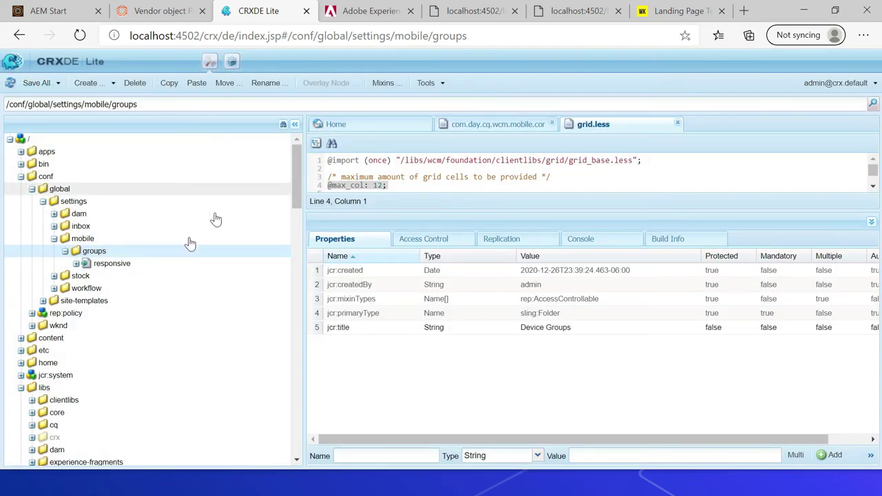
# Remove iphone8, iphone8plus, ipad3 and iphonex from the emulators property of the copied responsive group's jcr:content, keeping only galaxys7, and save
pyautogui.doubleClick(116, 266)
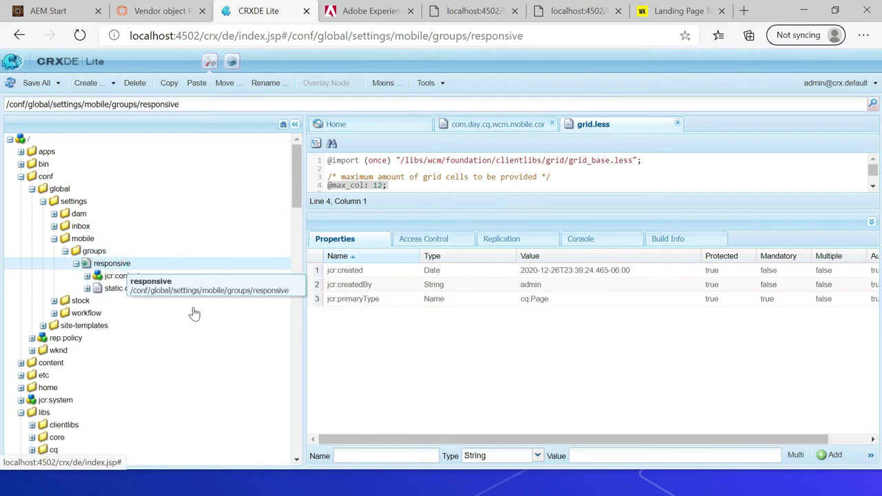
pyautogui.click(122, 276)
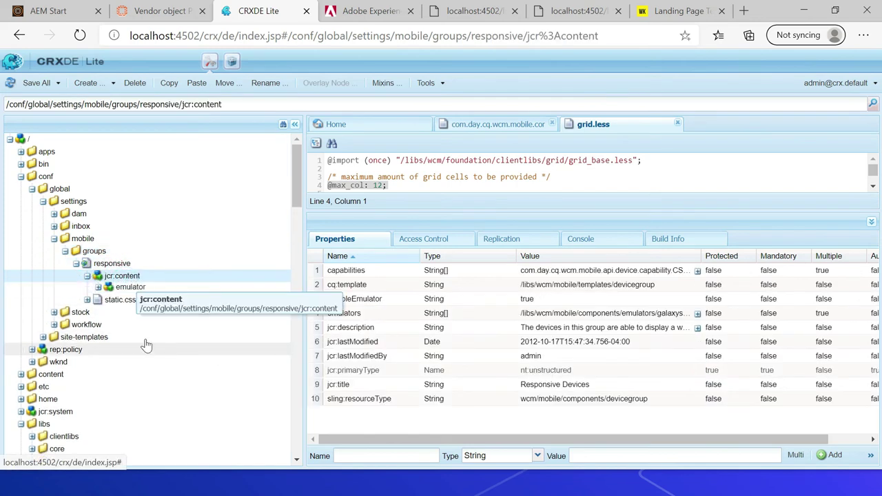
pyautogui.doubleClick(562, 318)
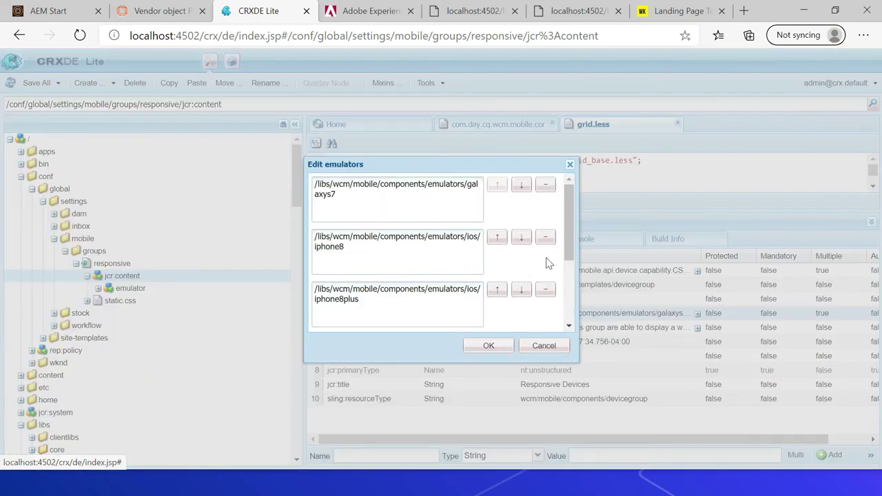
pyautogui.click(545, 239)
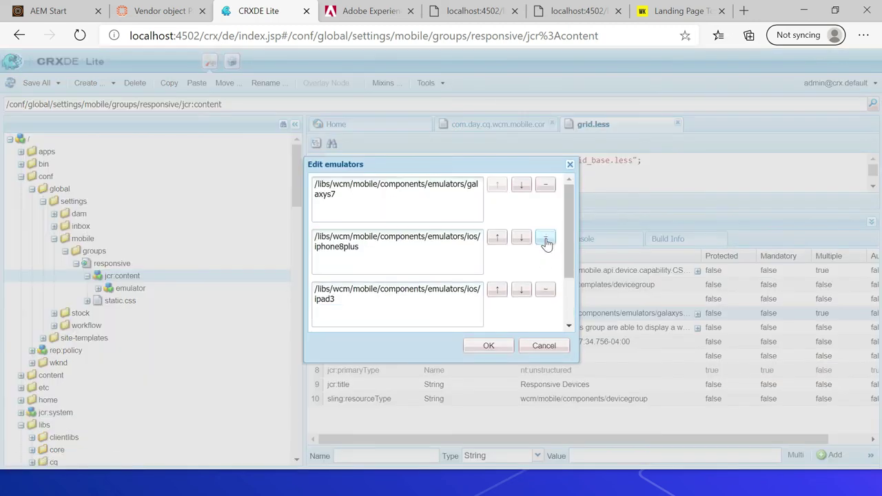
pyautogui.click(545, 239)
pyautogui.click(544, 240)
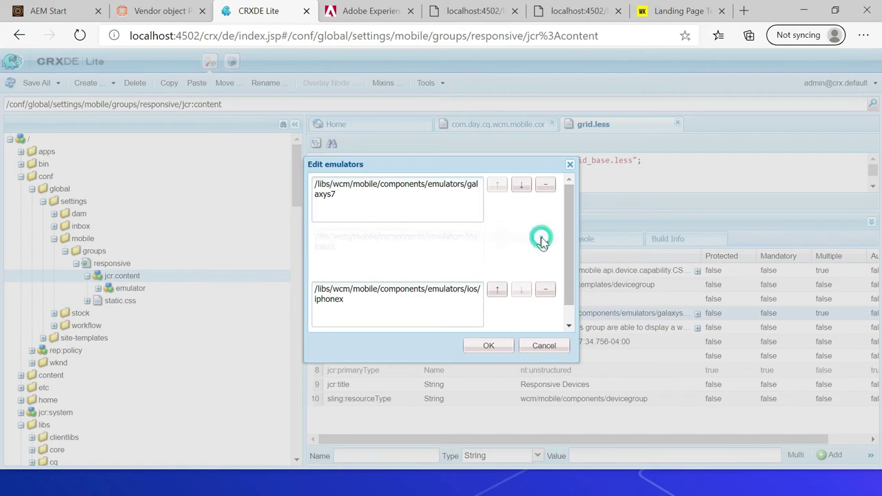
pyautogui.click(545, 242)
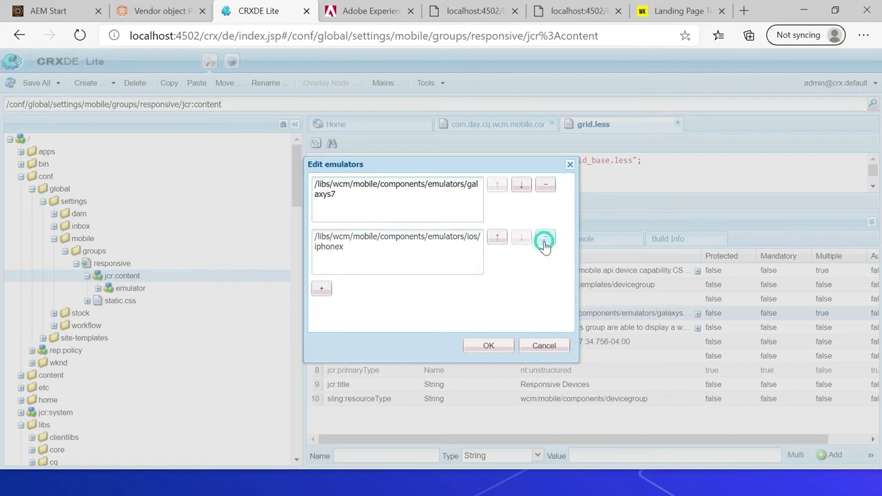
pyautogui.click(486, 346)
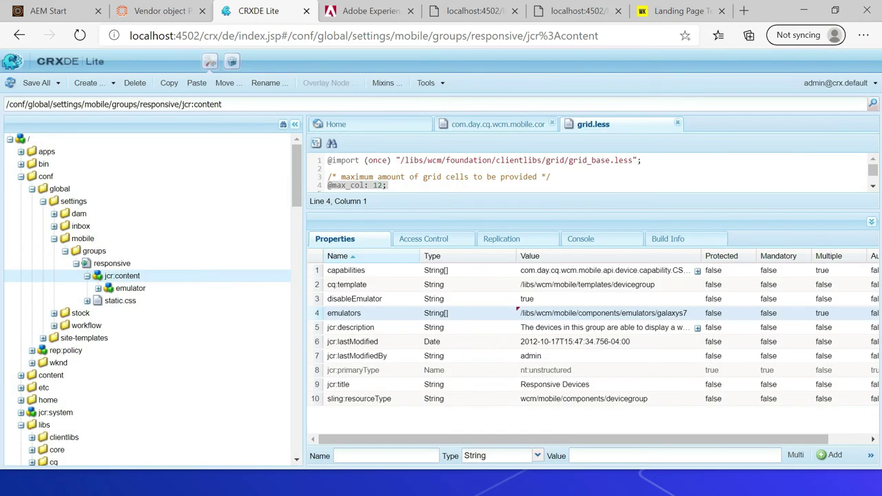
pyautogui.click(37, 83)
# Switch to the landing page template, reload it, and check which devices the emulator list offers
pyautogui.click(661, 12)
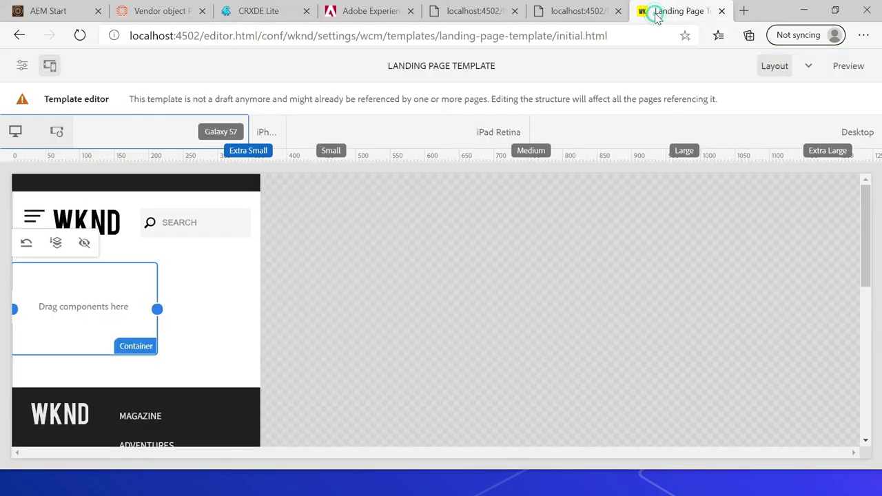
pyautogui.click(80, 35)
pyautogui.click(18, 131)
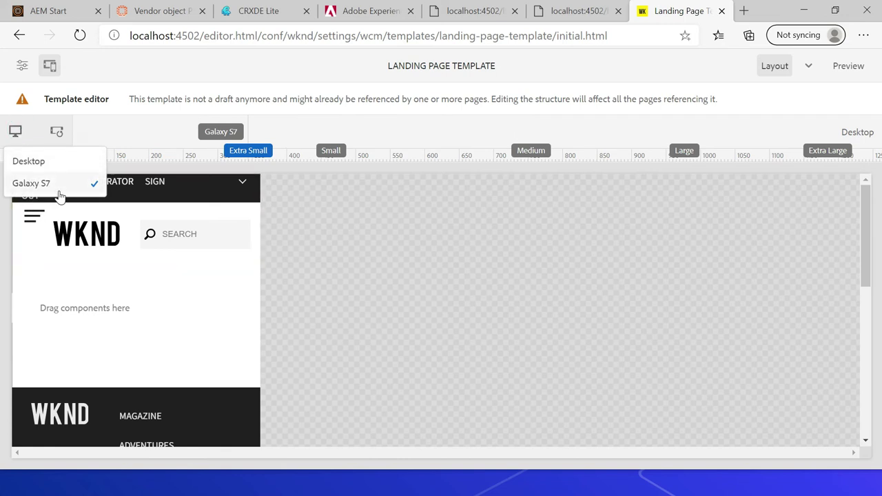
pyautogui.click(136, 240)
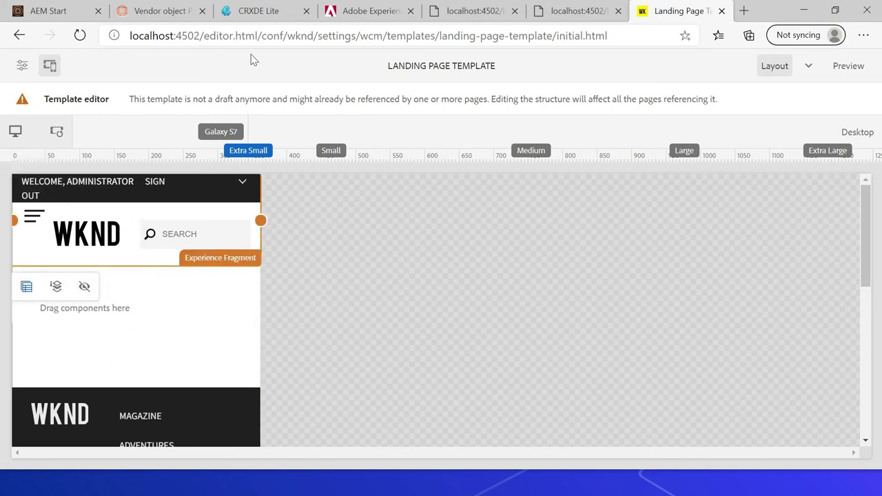
# Switch to CRXDE Lite and collapse the conf and /libs/settings branches to reach the /libs/wcm folder
pyautogui.click(257, 12)
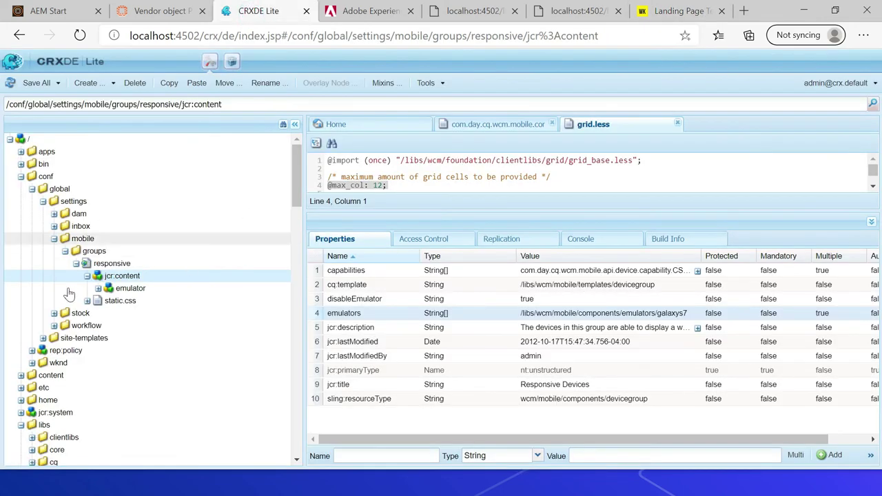
pyautogui.click(21, 176)
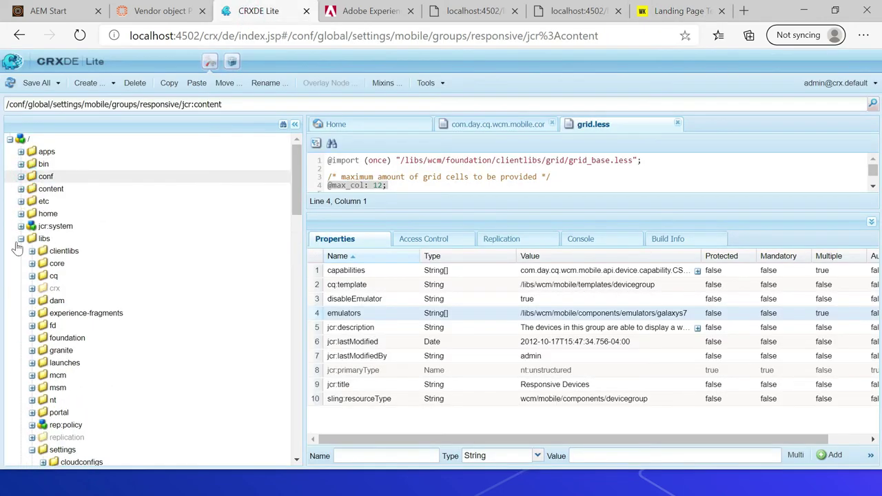
pyautogui.click(32, 449)
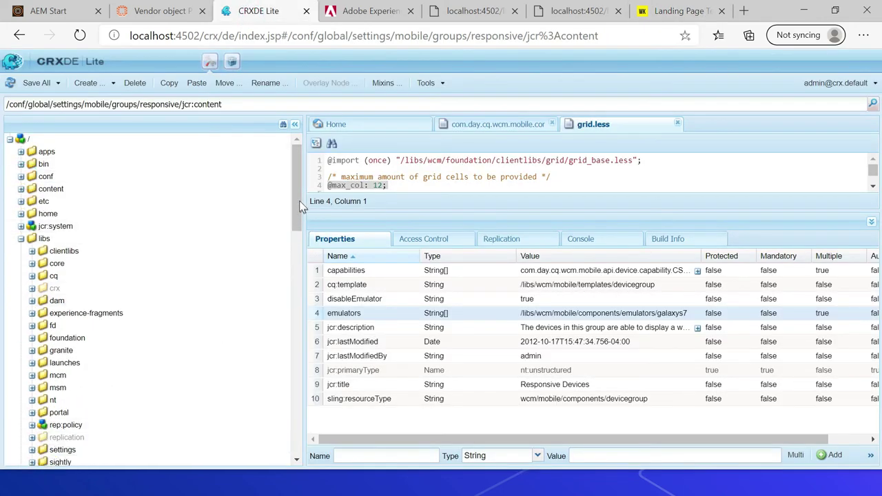
pyautogui.moveTo(299, 201); pyautogui.dragTo(298, 233)
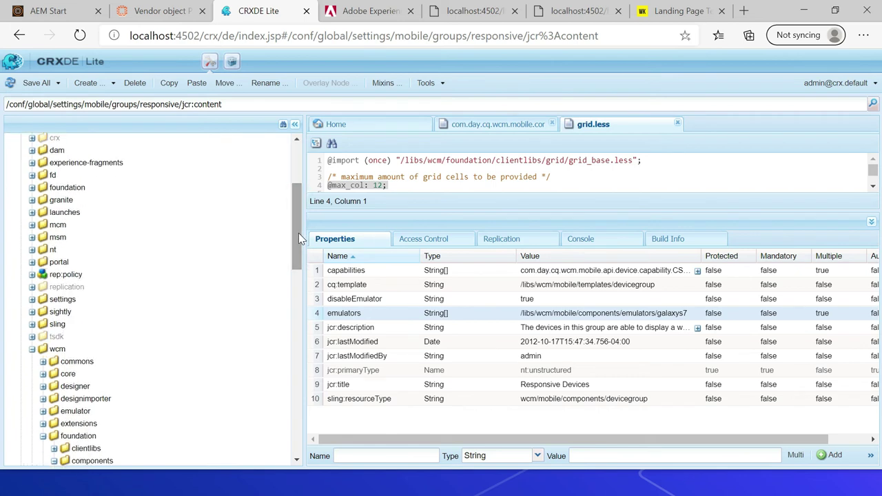
pyautogui.click(32, 349)
pyautogui.click(32, 349)
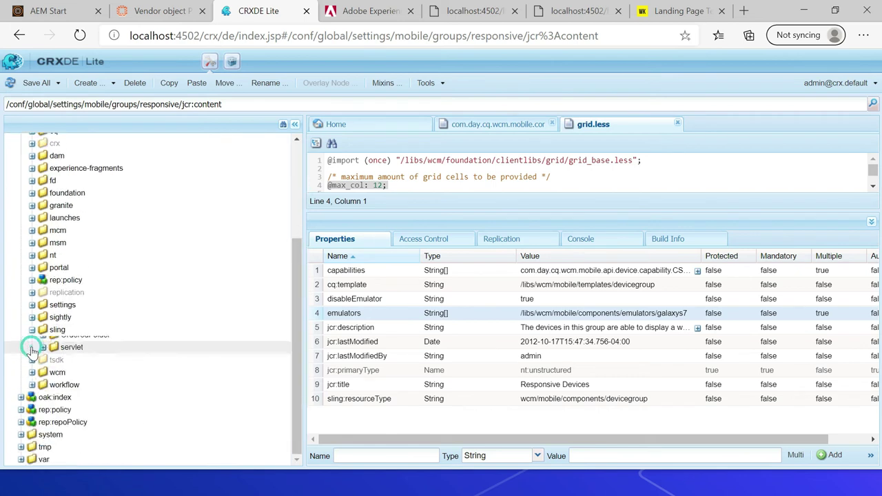
pyautogui.click(32, 328)
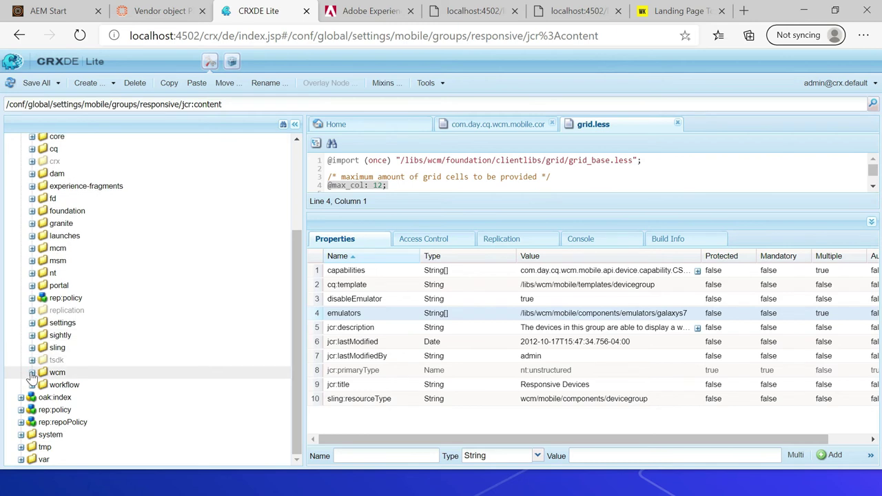
pyautogui.click(32, 372)
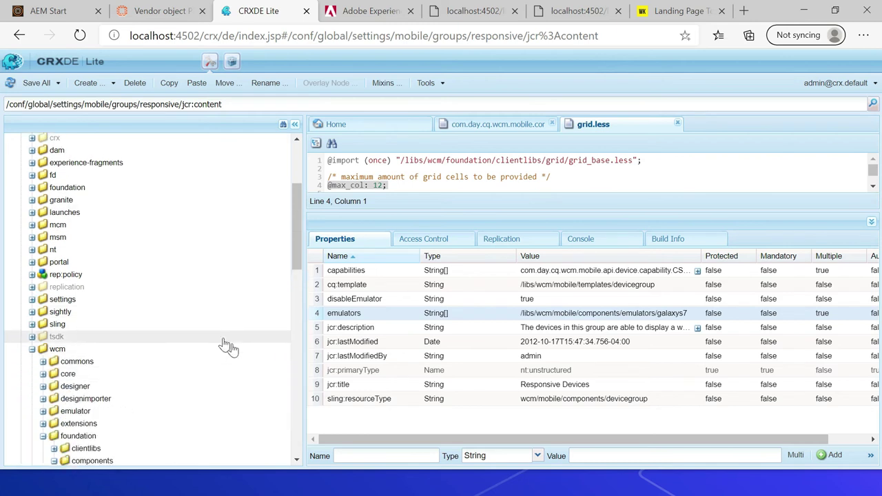
# Inspect the galaxys7 emulator and its cq:emulatorConfig node under /libs/wcm/mobile/components/emulators
pyautogui.click(298, 241)
pyautogui.moveTo(298, 267); pyautogui.dragTo(298, 329)
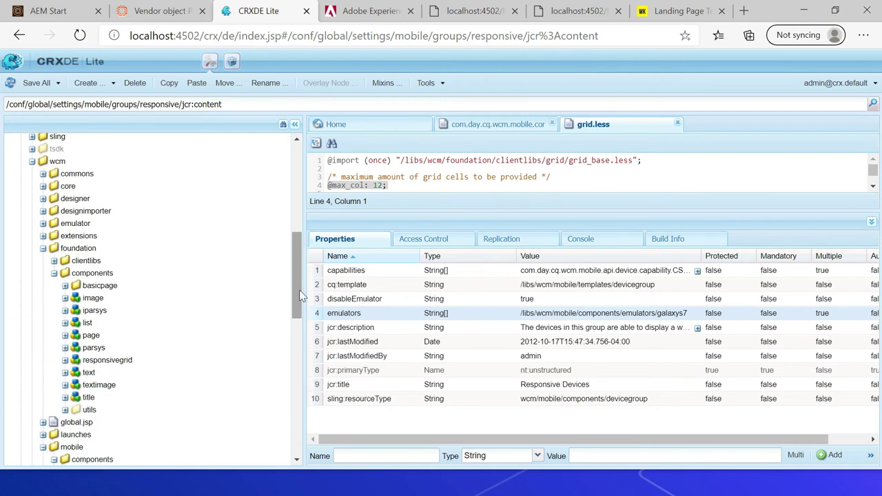
pyautogui.click(42, 248)
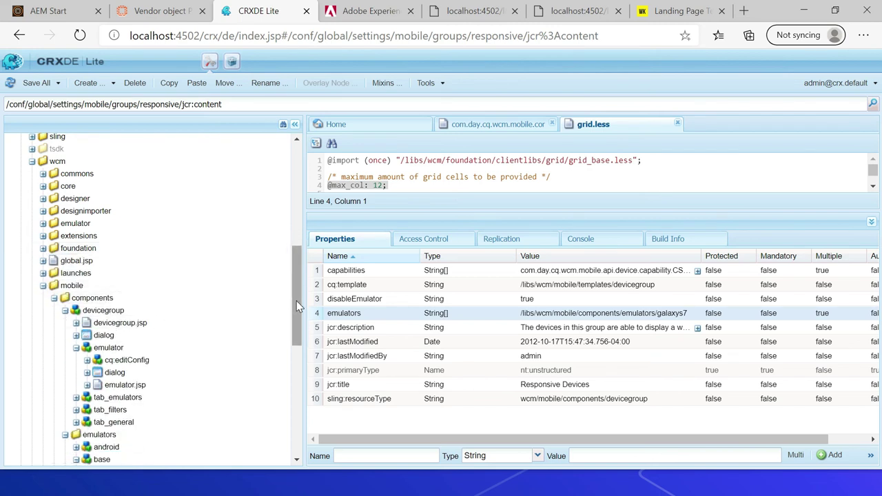
pyautogui.moveTo(298, 306); pyautogui.dragTo(297, 322)
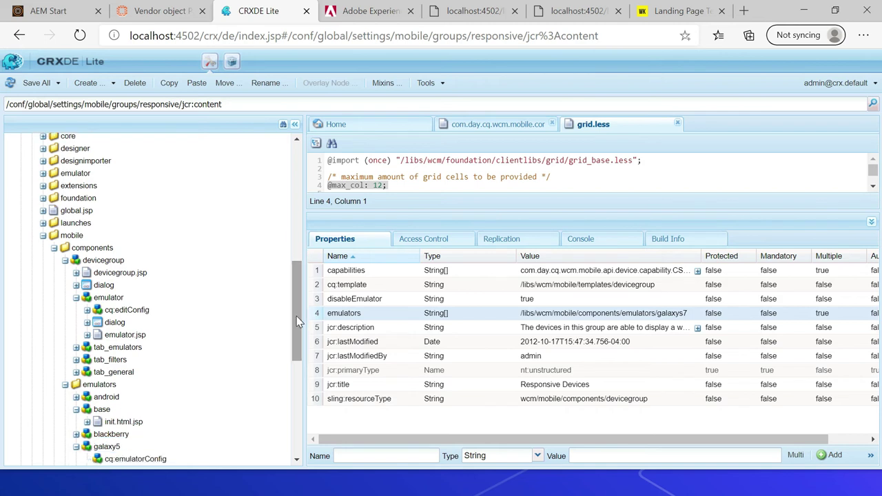
pyautogui.click(76, 297)
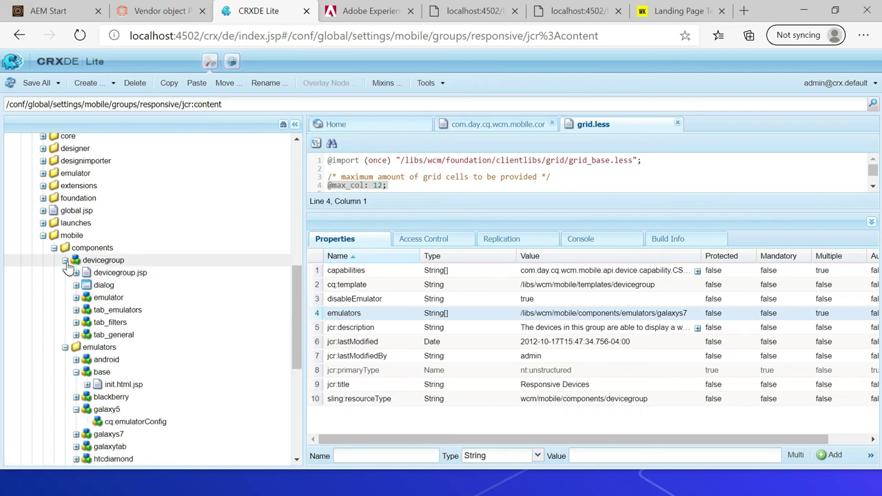
pyautogui.click(65, 260)
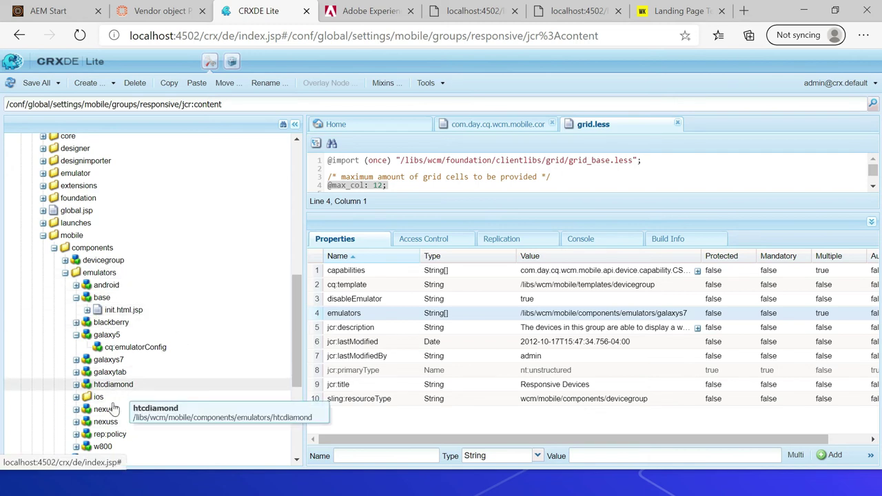
pyautogui.click(110, 359)
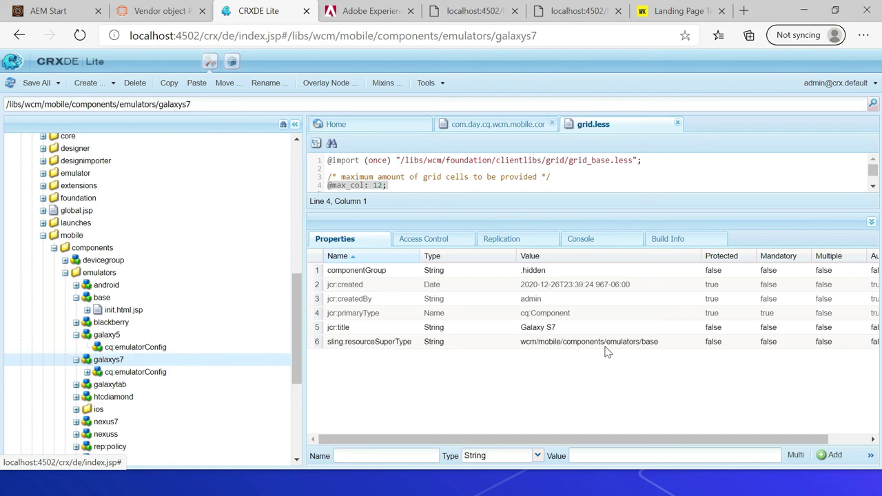
pyautogui.click(127, 372)
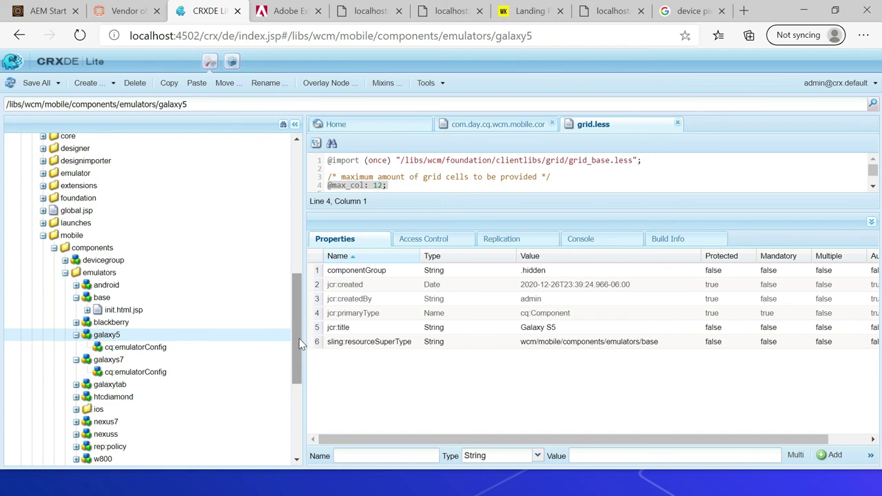
# Copy the galaxy5 node from /libs/wcm/mobile/components/emulators
pyautogui.click(117, 336)
pyautogui.rightClick(117, 338)
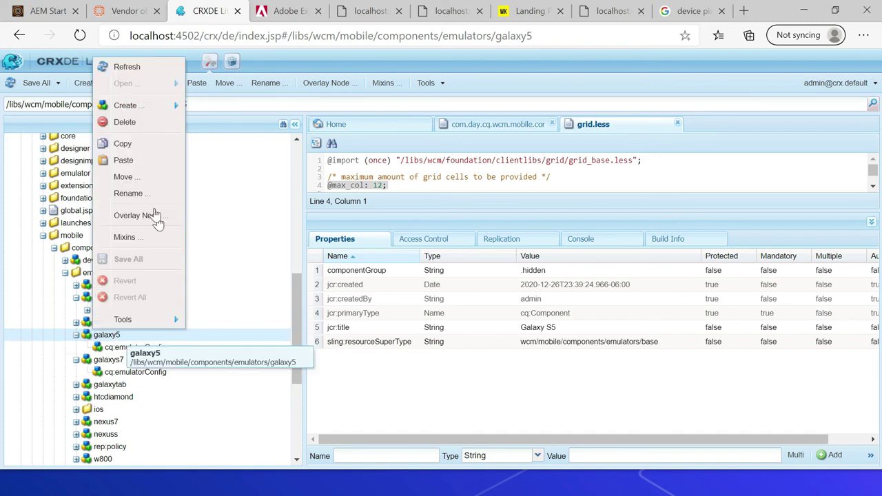
pyautogui.click(132, 143)
# Create a node named emulators of type sling:Folder under /apps/wknd and save it
pyautogui.scroll(15, 103, 242)
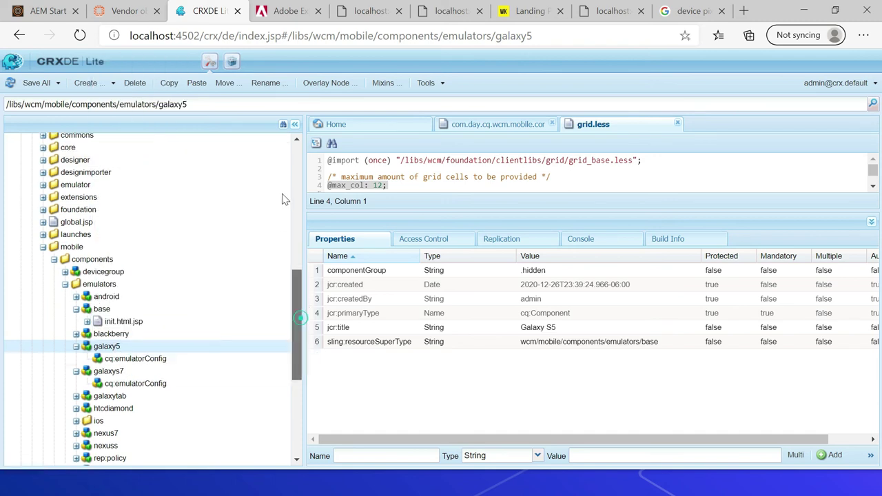
pyautogui.click(21, 151)
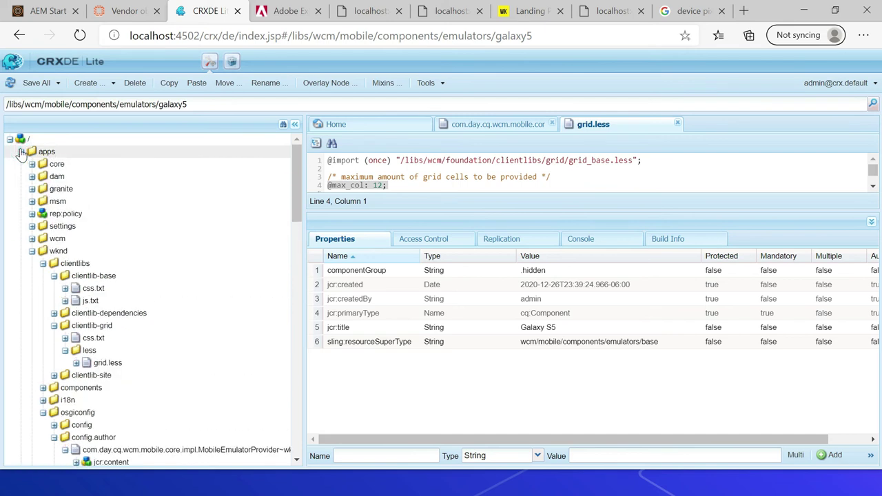
pyautogui.click(43, 264)
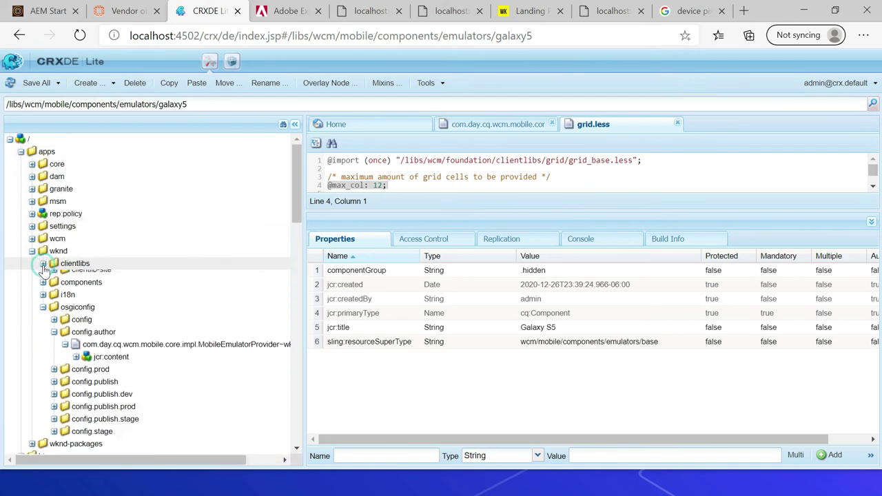
pyautogui.click(43, 300)
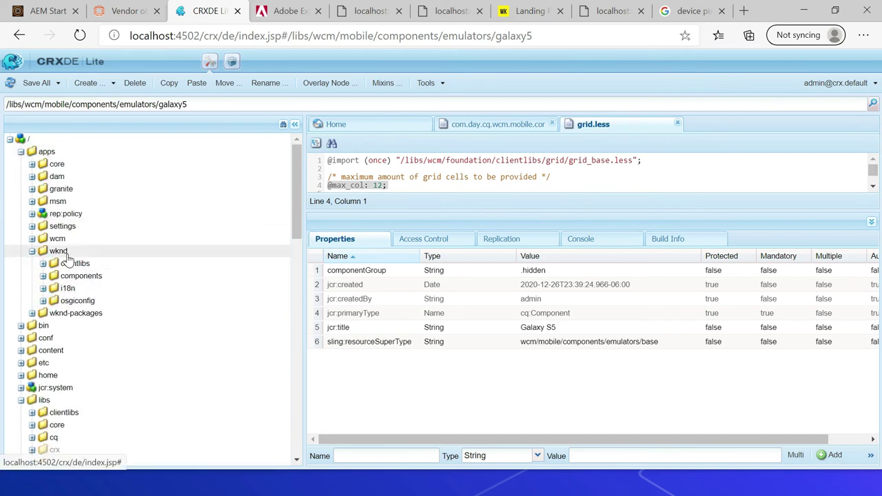
pyautogui.rightClick(66, 253)
pyautogui.moveTo(87, 309)
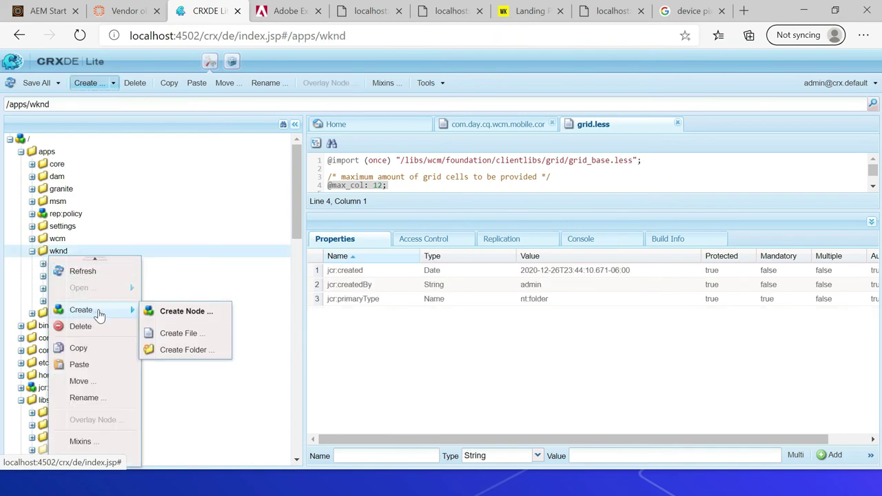
pyautogui.click(202, 312)
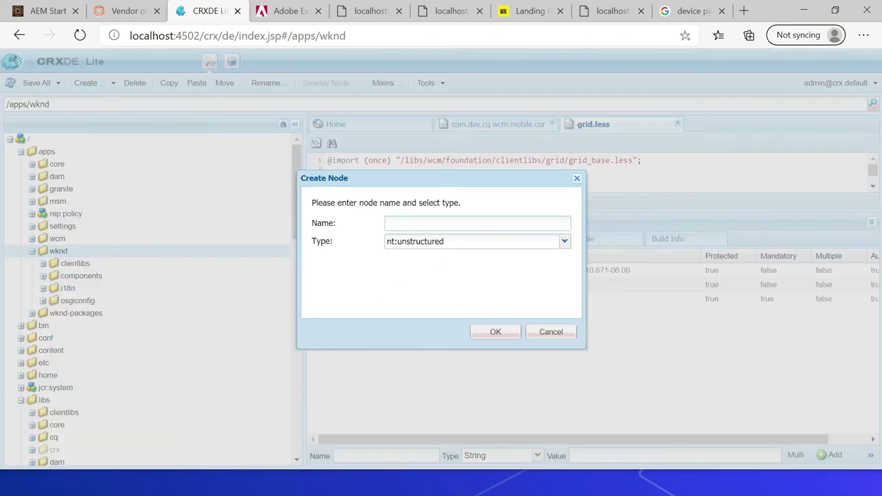
pyautogui.click(448, 241)
pyautogui.write('ing')
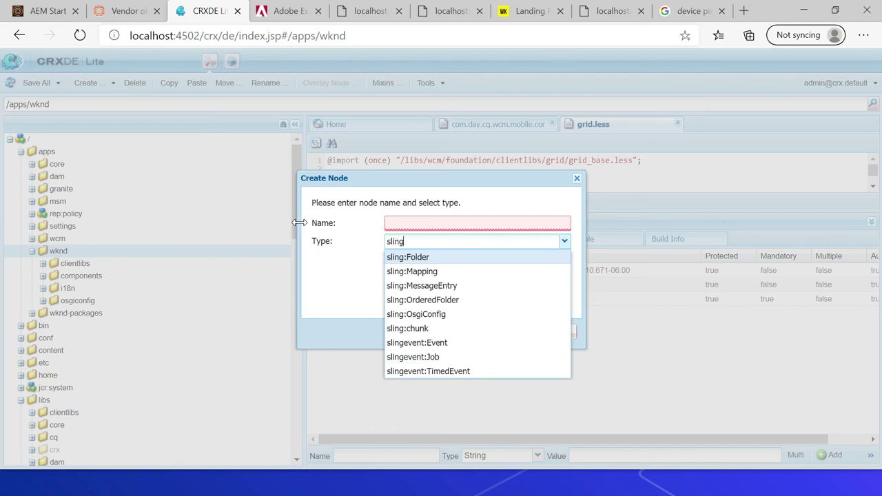
pyautogui.click(407, 258)
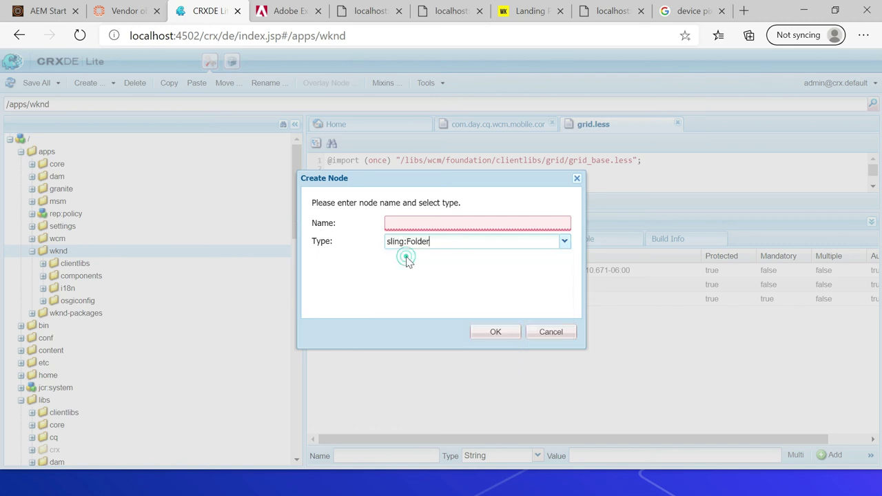
pyautogui.click(405, 223)
pyautogui.write('emulators')
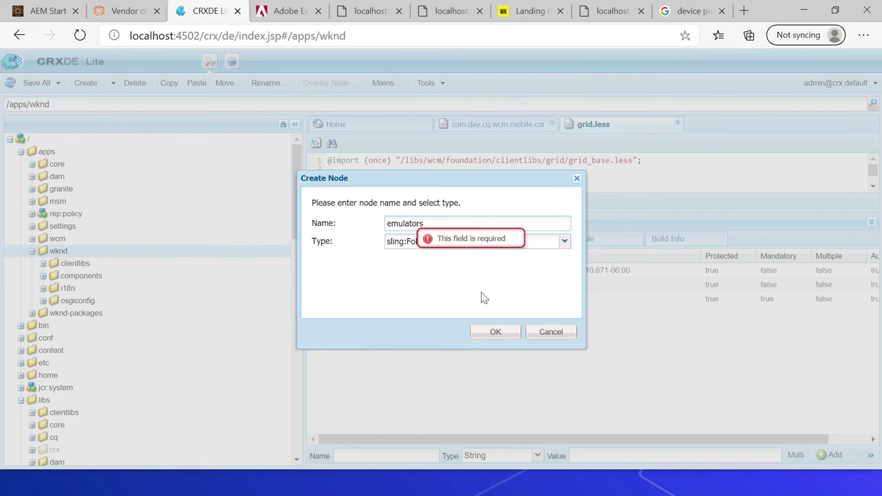
pyautogui.click(480, 336)
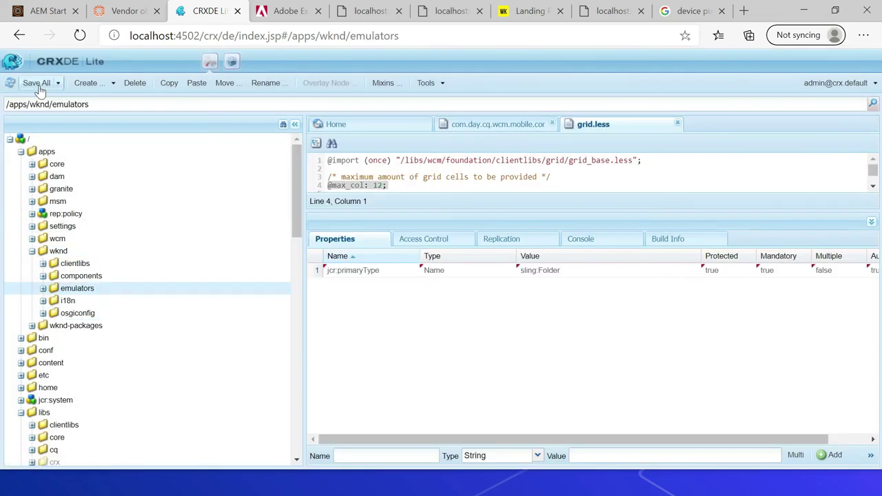
pyautogui.click(40, 86)
# Paste the copied galaxy5 node into /apps/wknd/emulators and expand that folder
pyautogui.rightClick(84, 294)
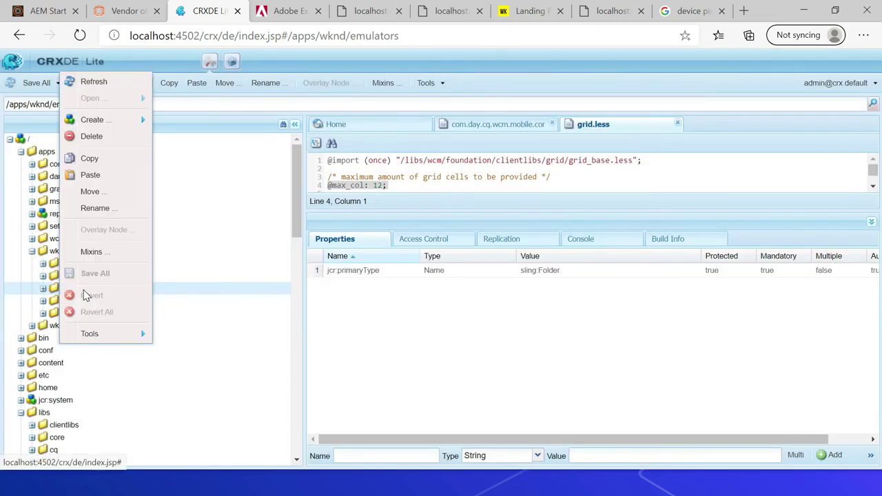
pyautogui.click(91, 175)
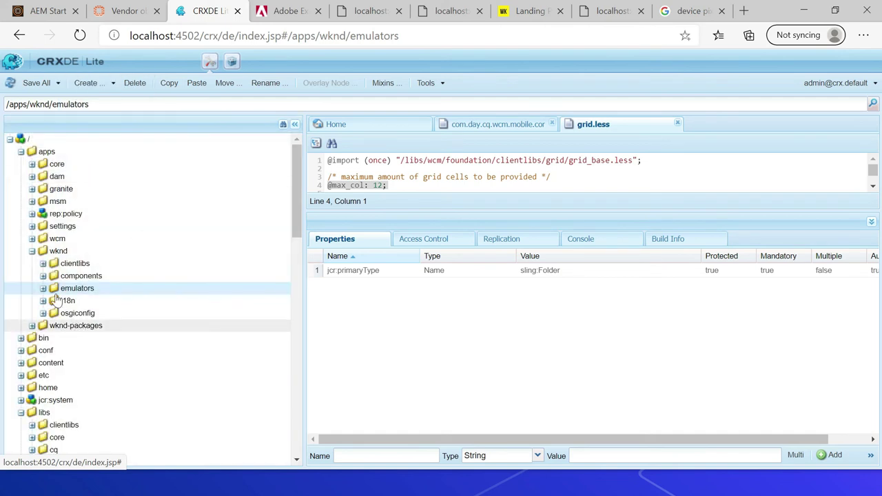
pyautogui.click(43, 288)
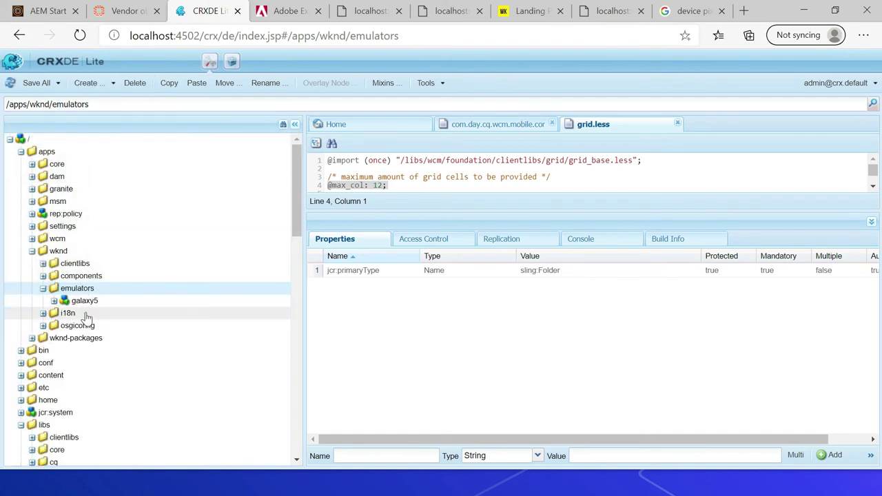
# Rename the pasted galaxy5 node in /apps/wknd/emulators to googlepixcelxl and save the change
pyautogui.click(84, 301)
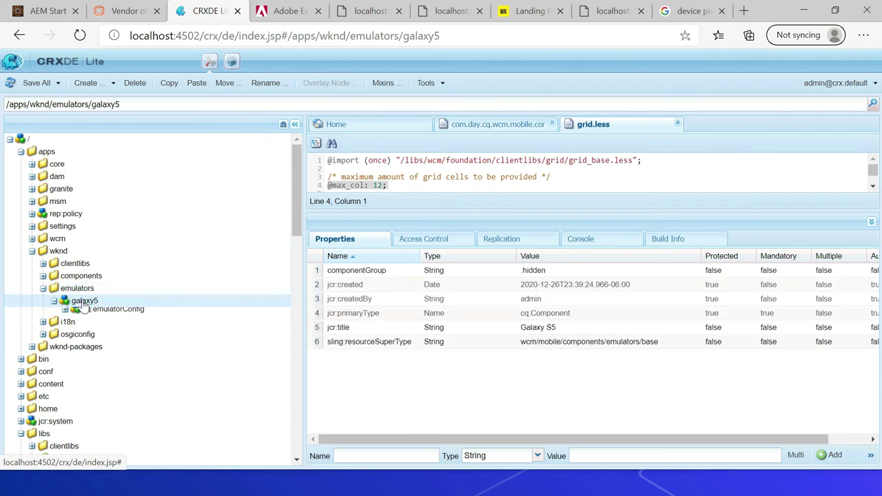
pyautogui.rightClick(83, 303)
pyautogui.click(105, 448)
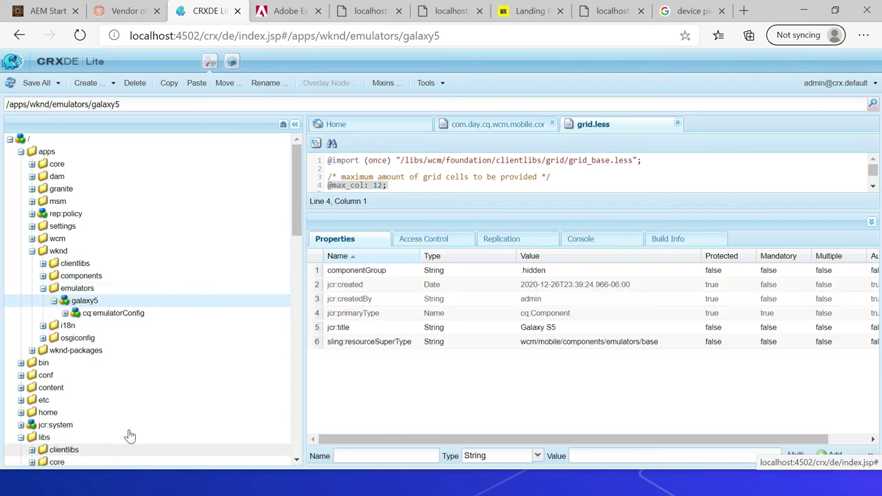
pyautogui.write('glepix')
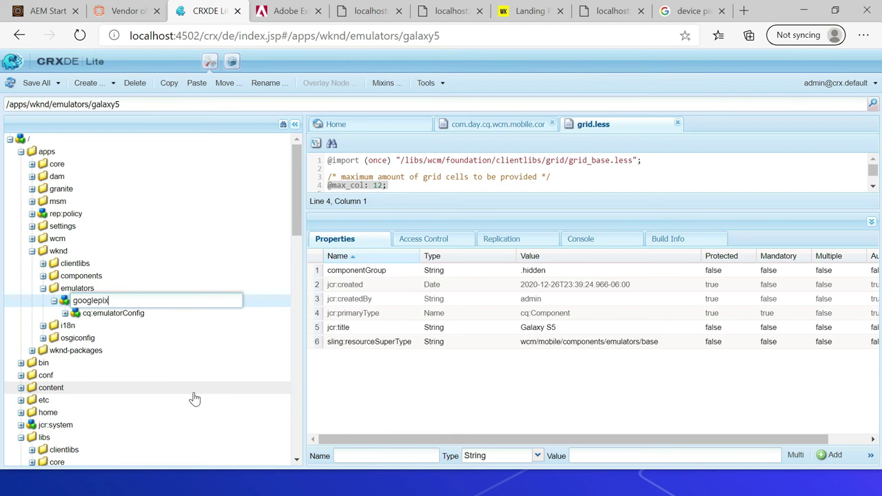
pyautogui.write('celxl')
pyautogui.press('Return')
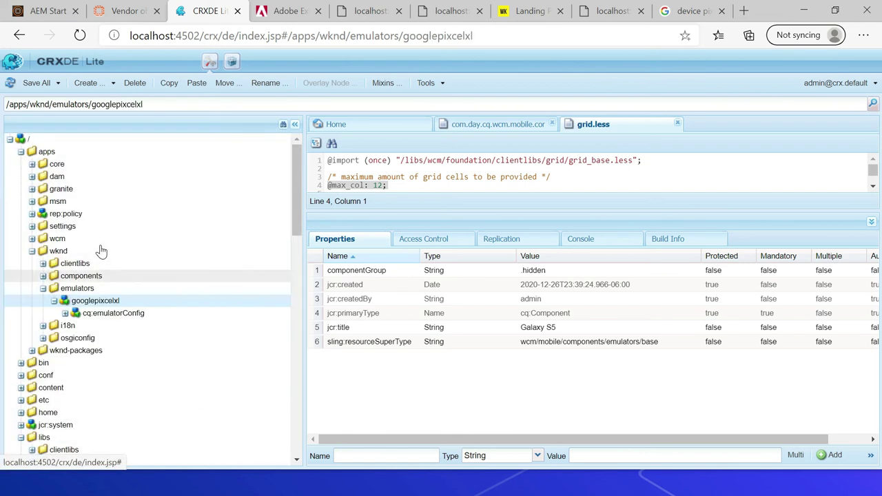
pyautogui.click(36, 83)
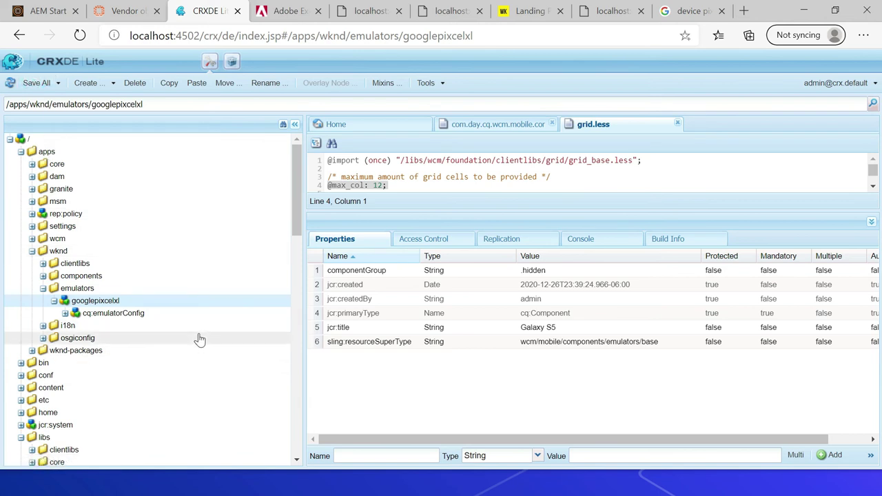
# Set the jcr:title of the googlepixcelxl node to Google Pixcel XL
pyautogui.doubleClick(546, 329)
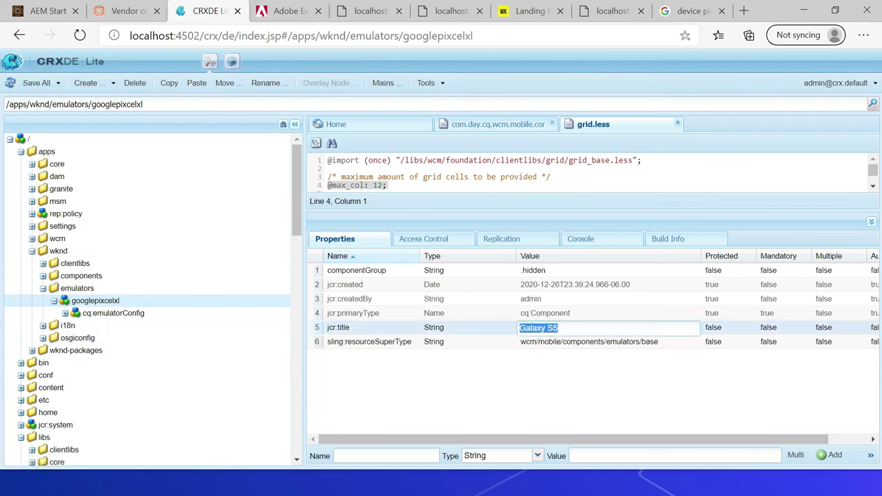
pyautogui.write('Google Pixc')
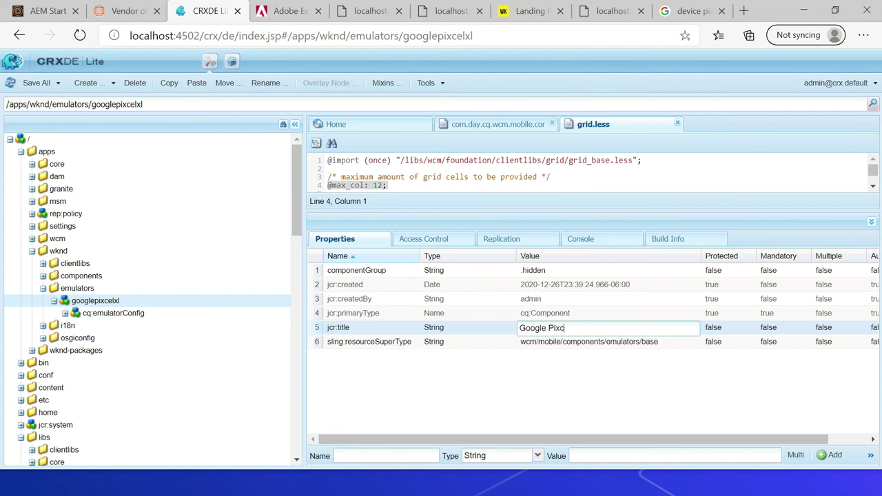
pyautogui.write('el XL')
pyautogui.press('Return')
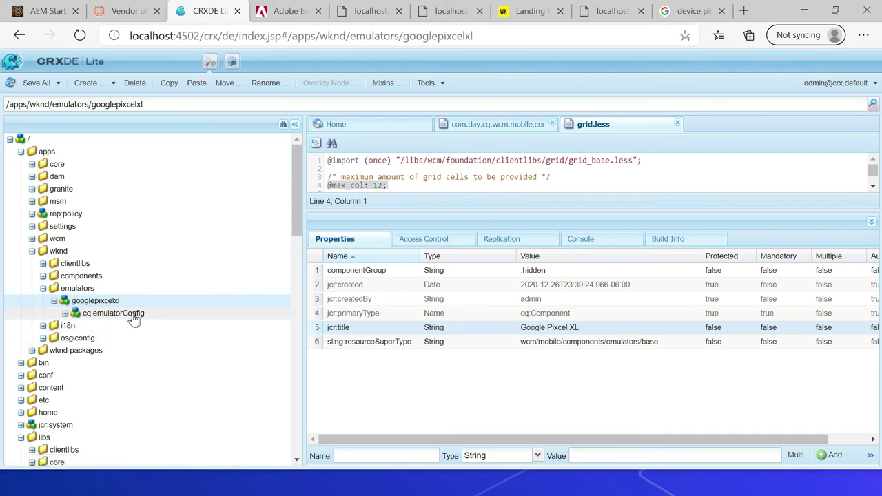
# Set the height property of googlepixcelxl's cq:emulatorConfig node to 2560
pyautogui.click(132, 314)
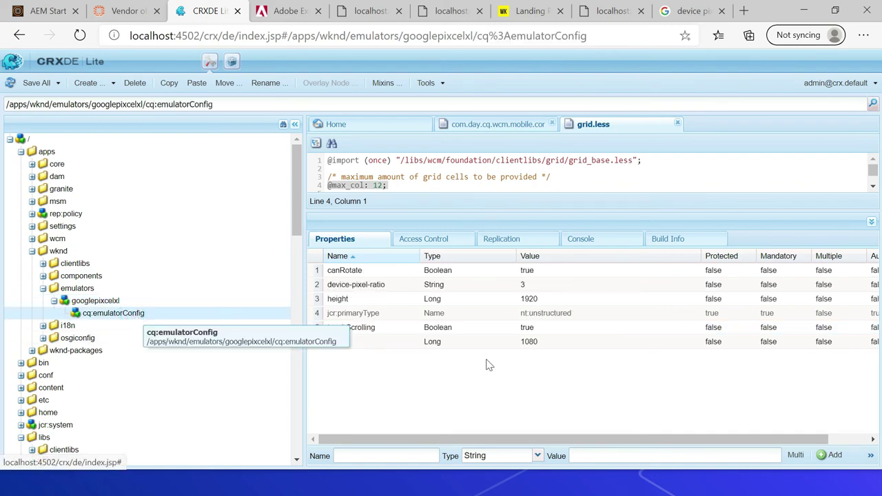
pyautogui.doubleClick(386, 303)
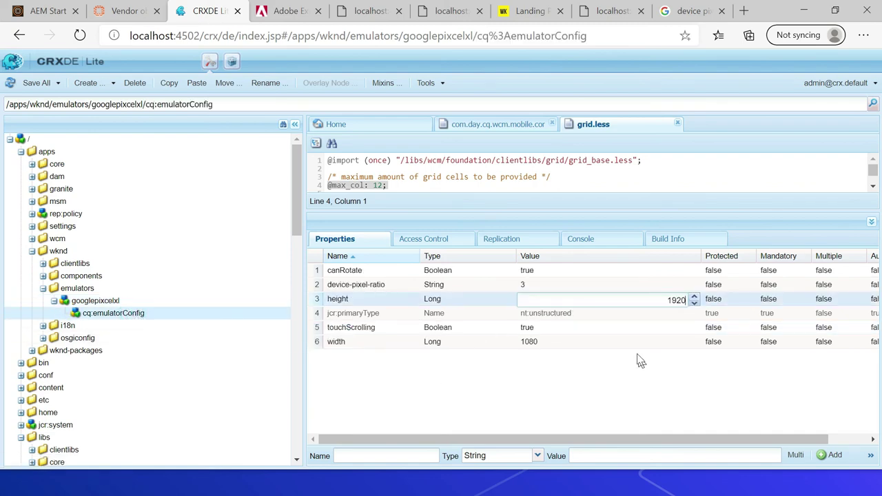
pyautogui.doubleClick(677, 299)
pyautogui.write('2')
pyautogui.press('Return')
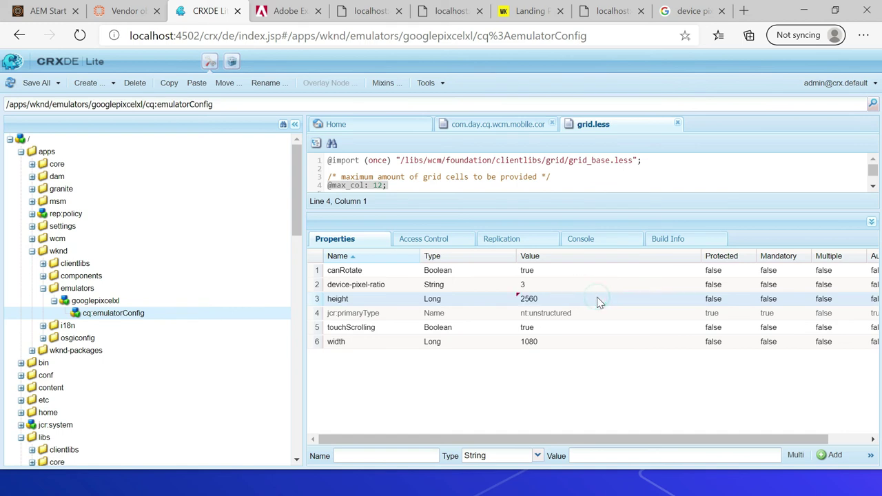
# Set the width property of the googlepixcelxl cq:emulatorConfig node to 1440
pyautogui.doubleClick(549, 341)
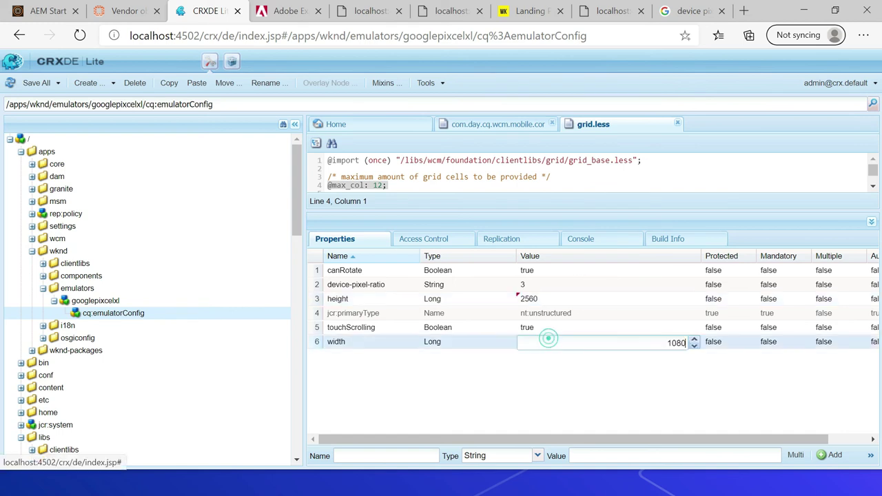
pyautogui.press('BackSpace')
pyautogui.write('1440')
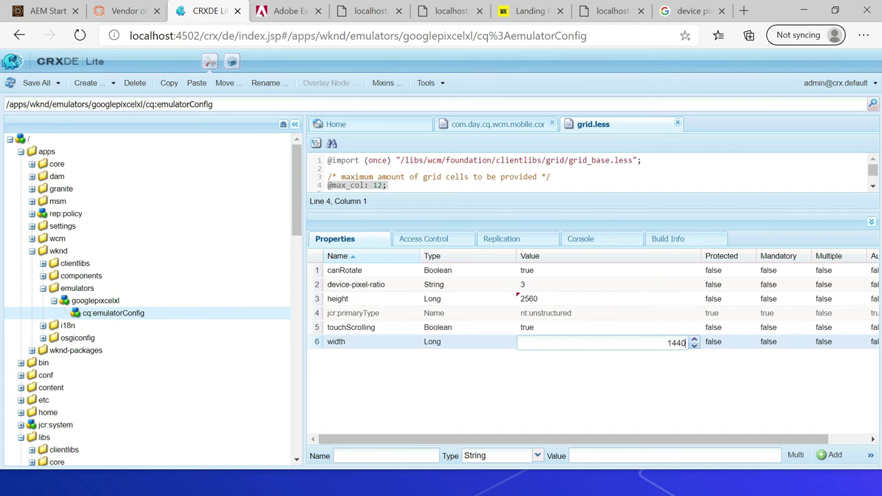
pyautogui.click(521, 429)
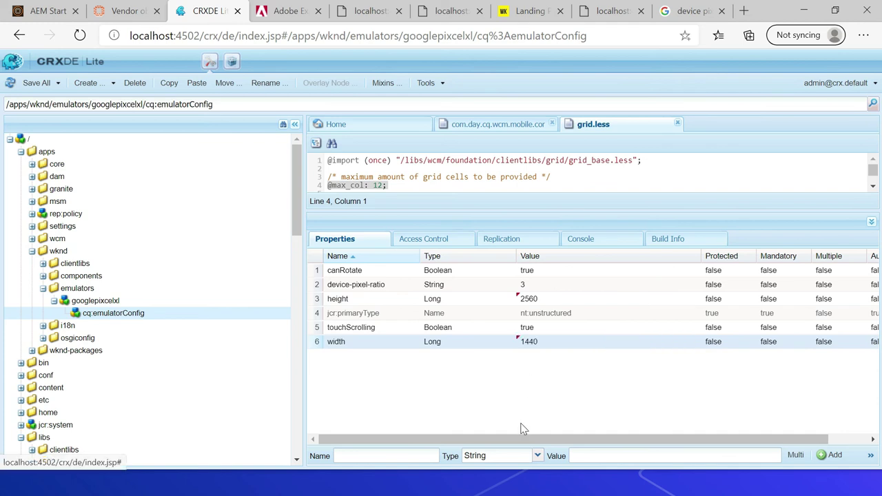
# Set the device-pixel-ratio of the googlepixcelxl emulator configuration to 3.5 and save the changes
pyautogui.doubleClick(525, 283)
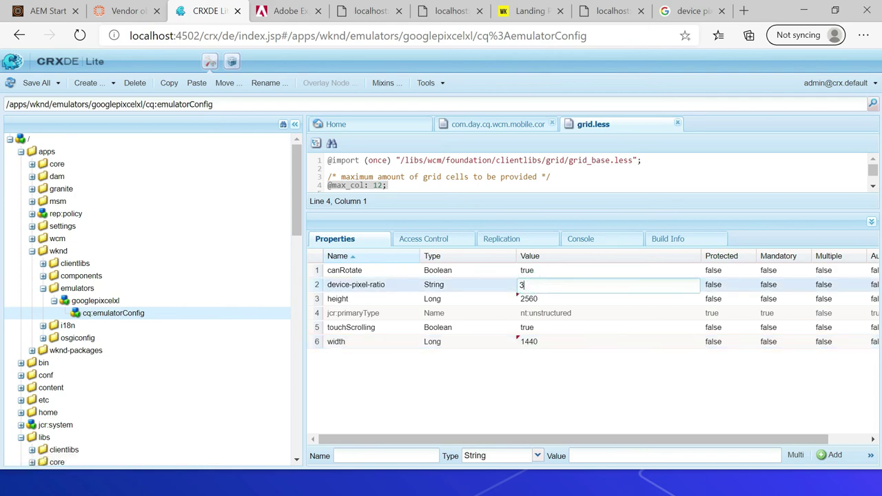
pyautogui.click(447, 389)
pyautogui.hotkey('ctrl', 's')
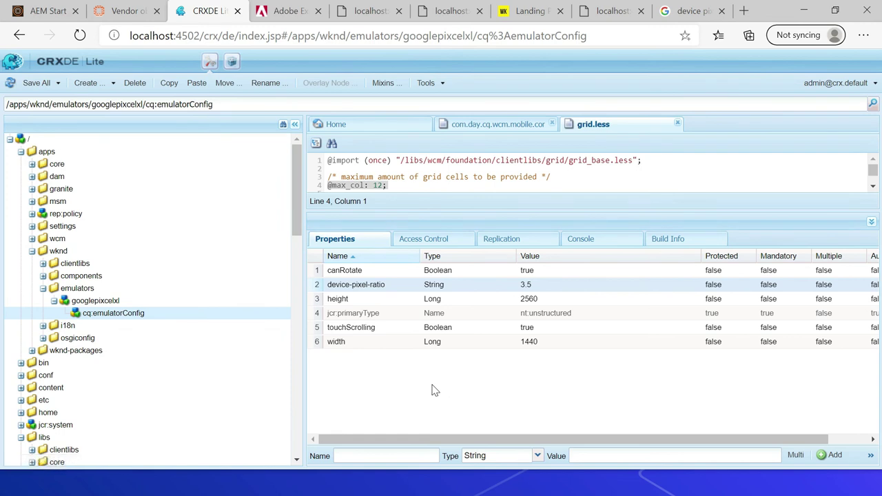
# Check the Google Pixel XL dimensions on screensiz.es and its device pixel ratio in the Google results, and return to CRXDE Lite
pyautogui.click(124, 12)
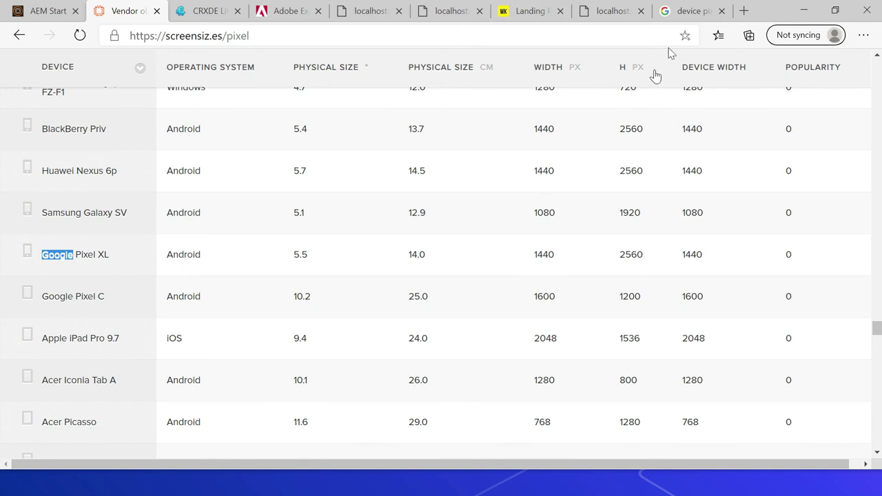
pyautogui.click(682, 12)
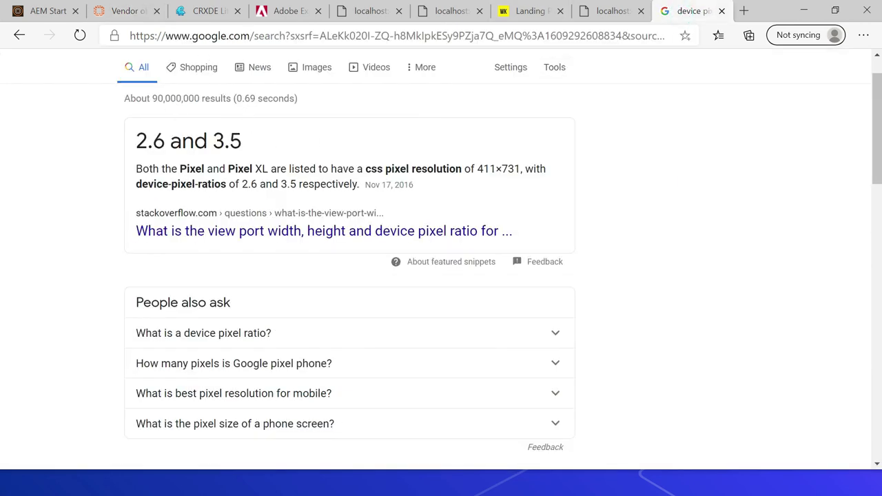
pyautogui.scroll(1, 2, 112)
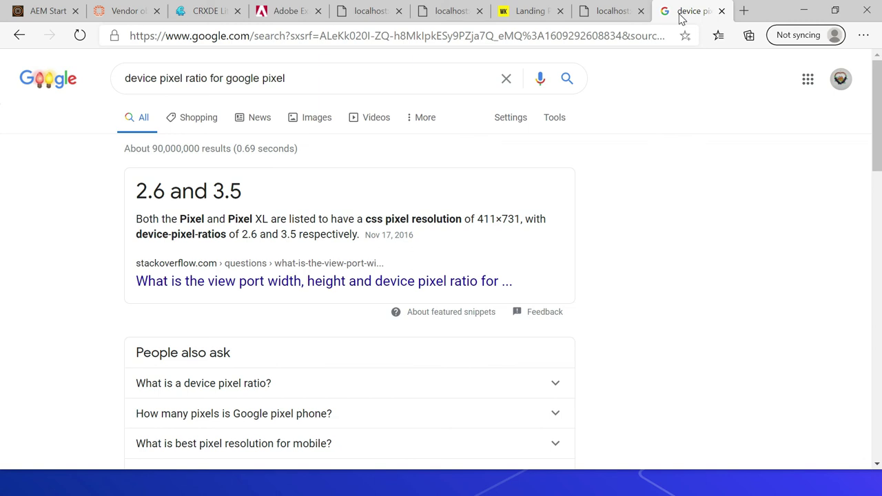
pyautogui.click(206, 10)
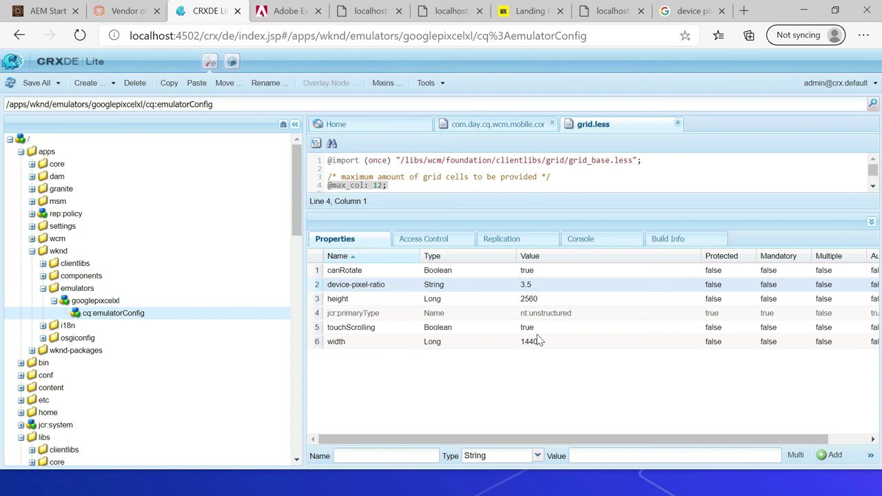
# Copy the googlepixcelxl node's repository path, collapse the apps folder and expand conf
pyautogui.press('Up')
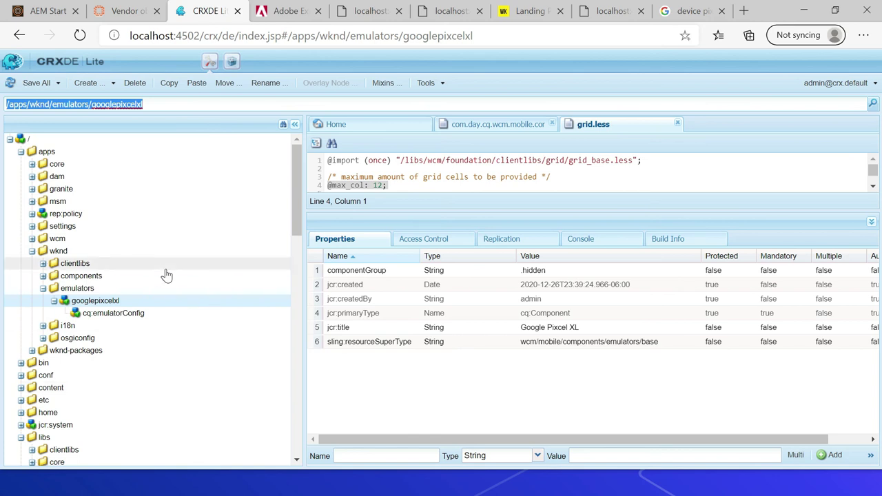
pyautogui.click(21, 152)
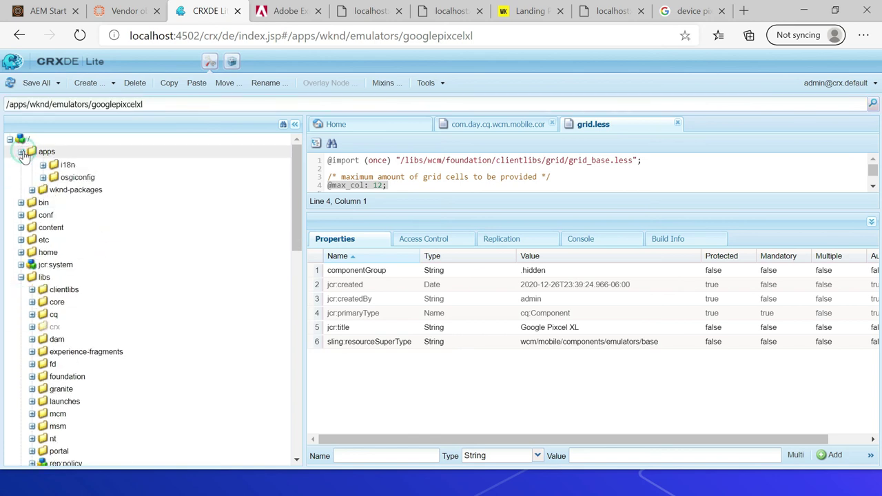
pyautogui.click(20, 177)
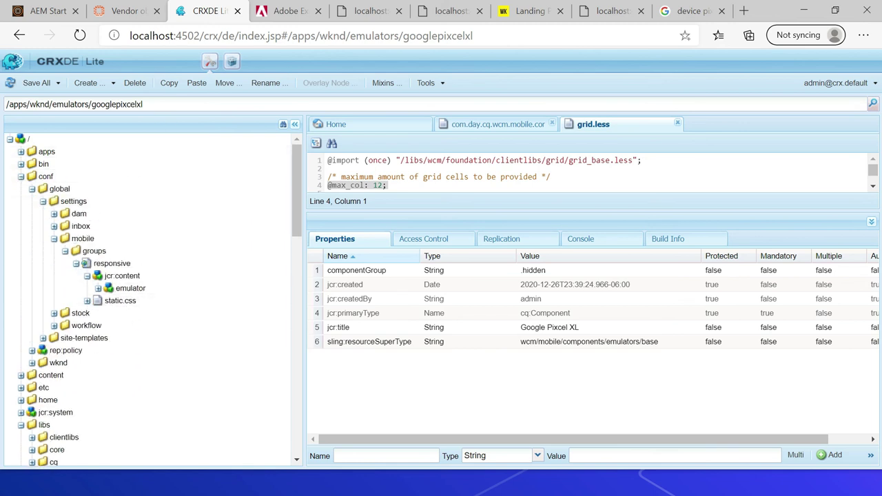
pyautogui.click(164, 102)
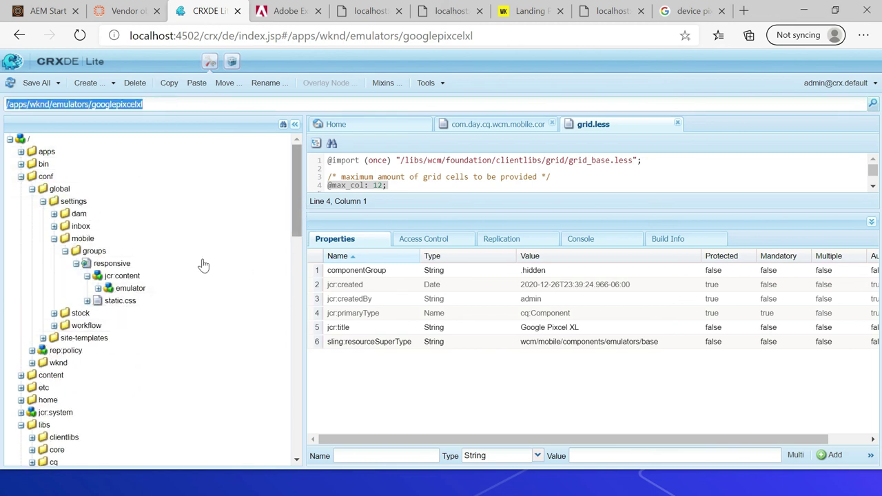
# Add /apps/wknd/emulators/googlepixcelxl to the emulators property of the responsive device group's jcr:content under /conf/global and save
pyautogui.click(123, 276)
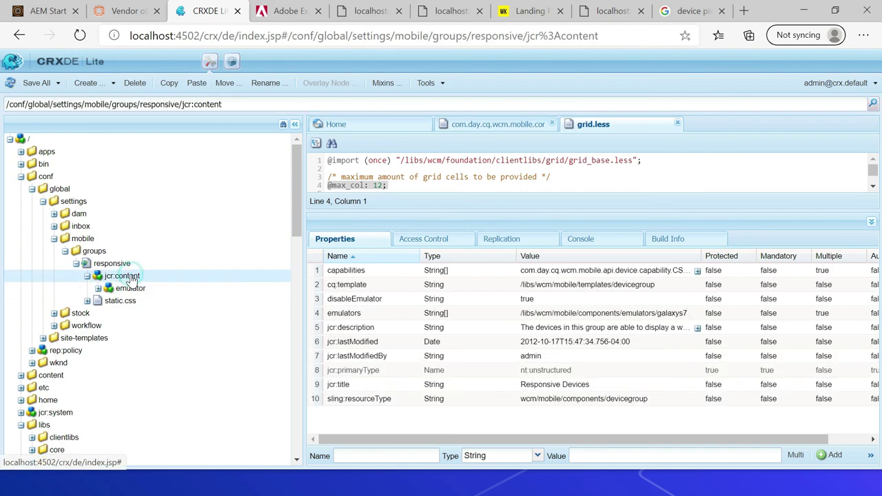
pyautogui.doubleClick(559, 313)
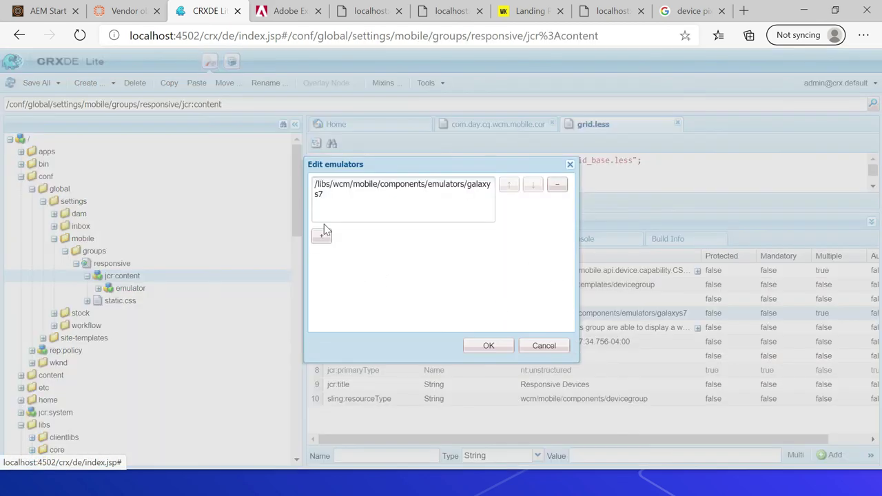
pyautogui.click(322, 236)
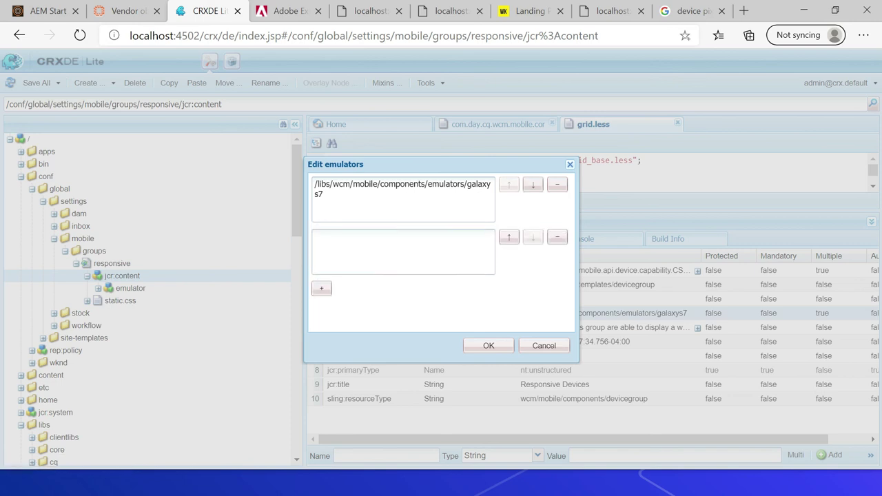
pyautogui.write('/apps/wknd/emulators/googlepixelxl')
pyautogui.click(485, 348)
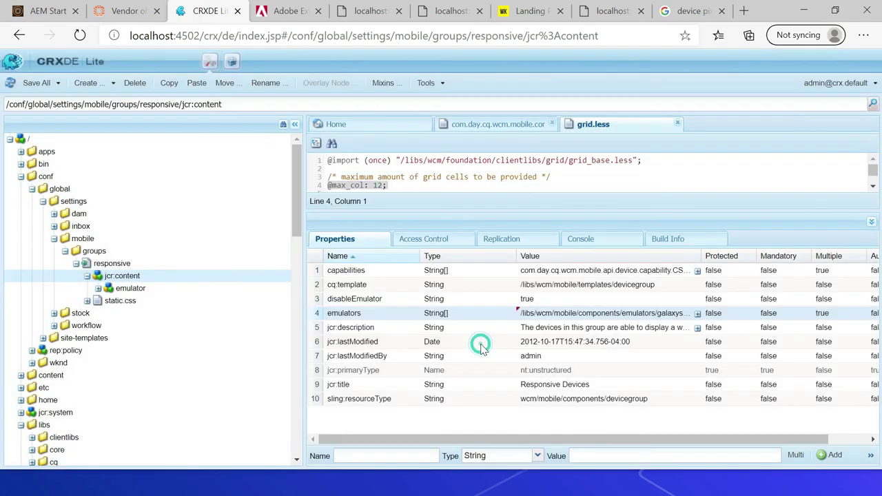
pyautogui.click(39, 86)
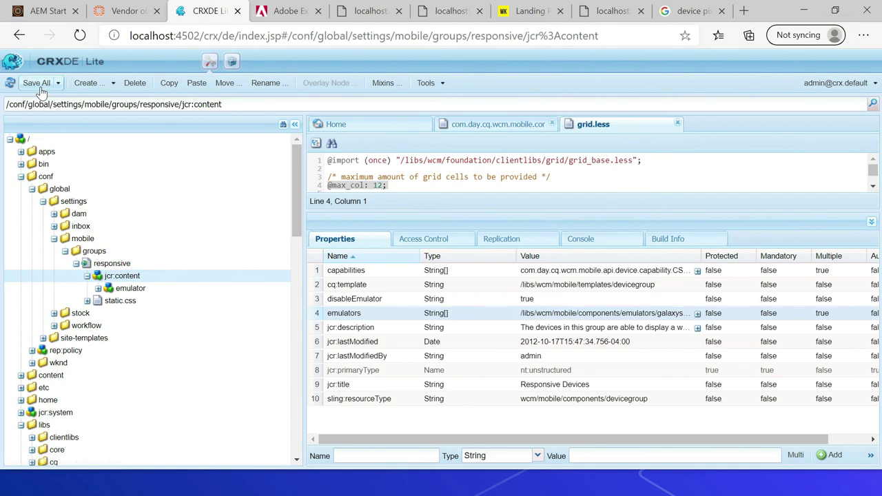
# Reload the Landing Page Template editor and emulate Google Pixcel XL, also checking the device list on the WKND Adventures and Travel page
pyautogui.click(505, 15)
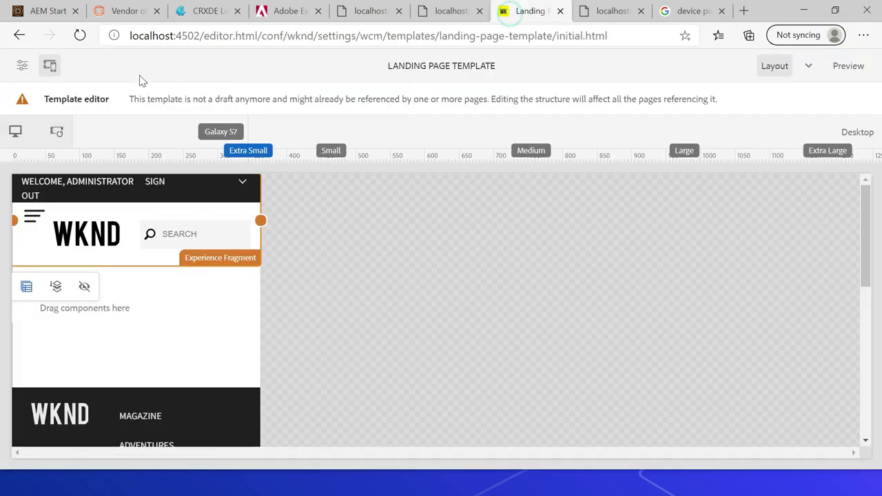
pyautogui.click(78, 37)
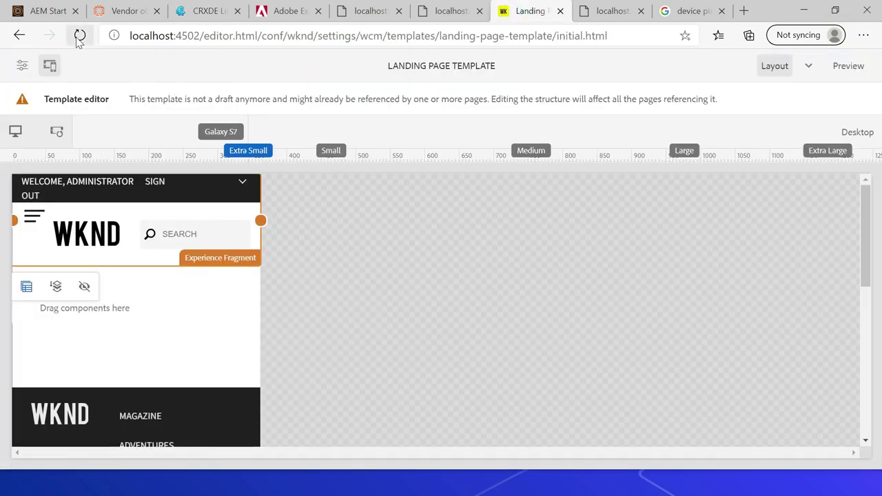
pyautogui.click(19, 132)
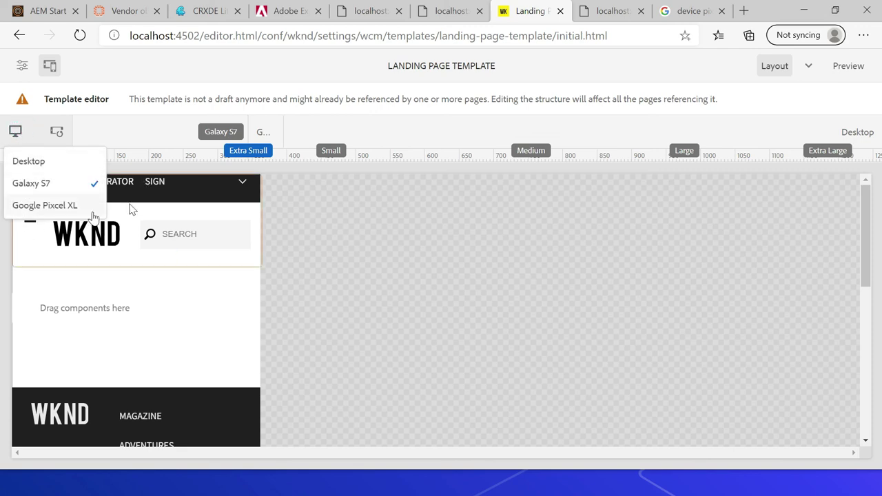
pyautogui.click(43, 206)
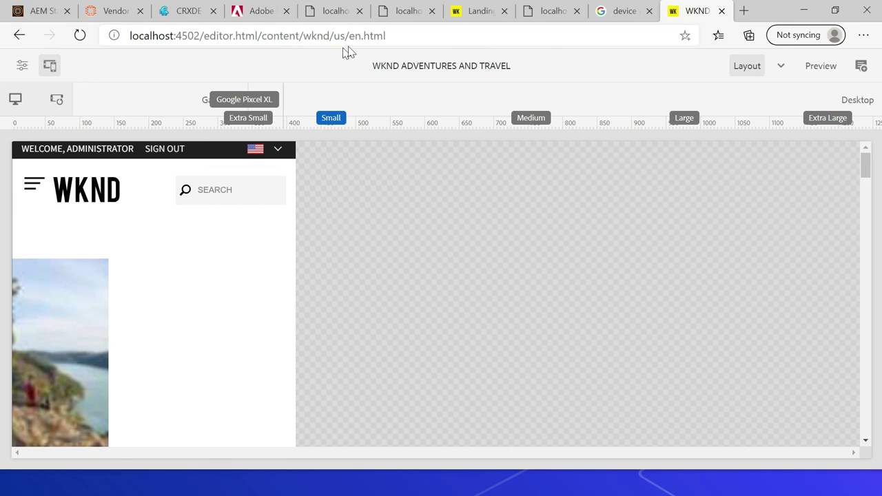
pyautogui.click(15, 98)
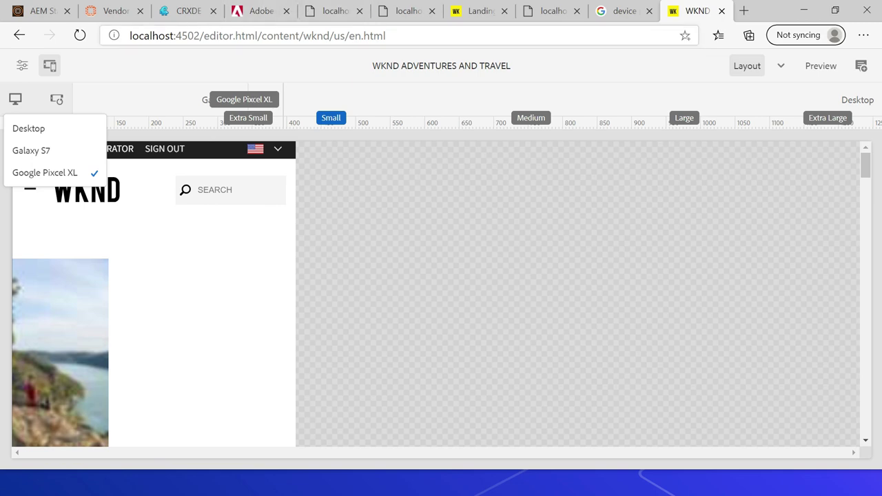
# Return to CRXDE Lite and examine the jcr:content properties in the structure of landing-page-template under /conf/wknd
pyautogui.click(183, 12)
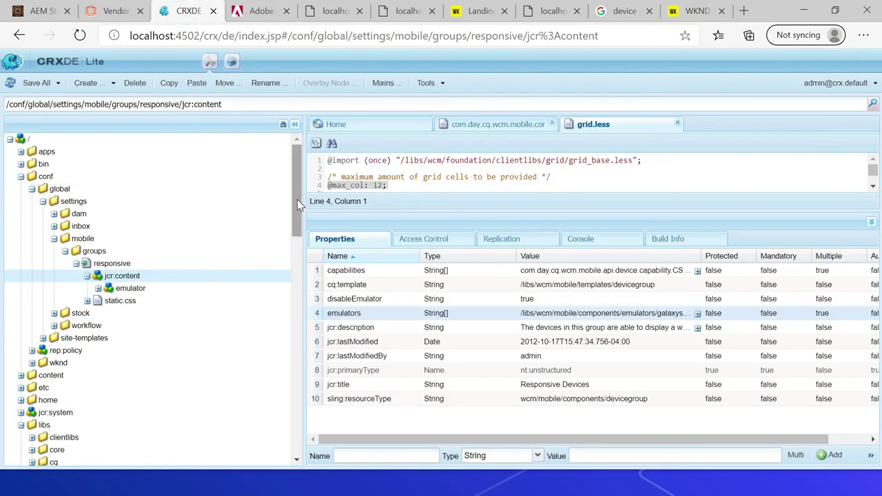
pyautogui.moveTo(295, 189); pyautogui.dragTo(294, 148)
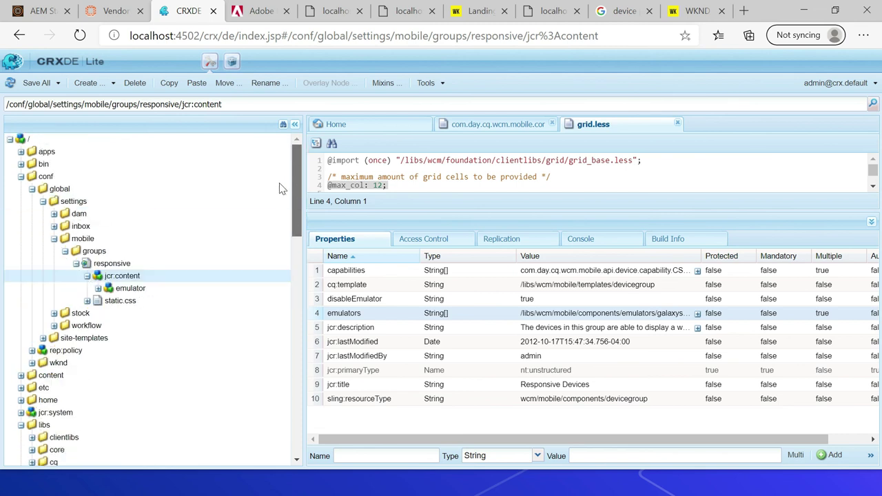
pyautogui.click(31, 189)
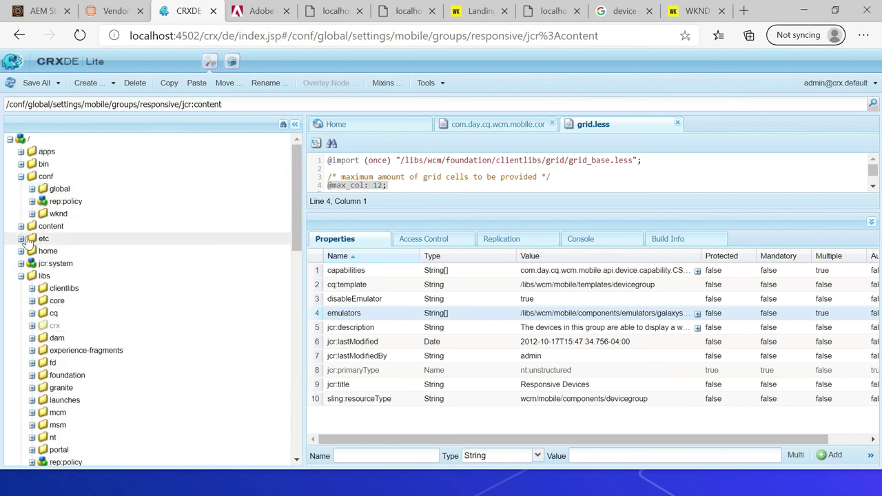
pyautogui.click(31, 214)
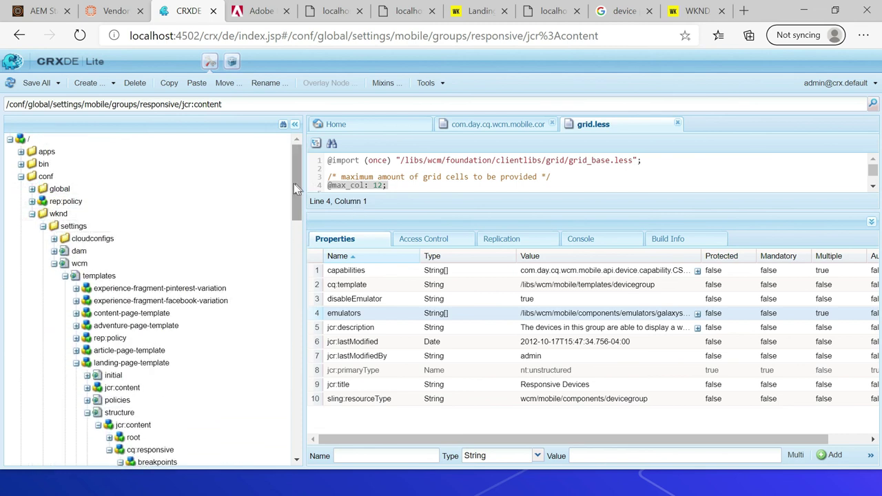
pyautogui.scroll(-3, 292, 183)
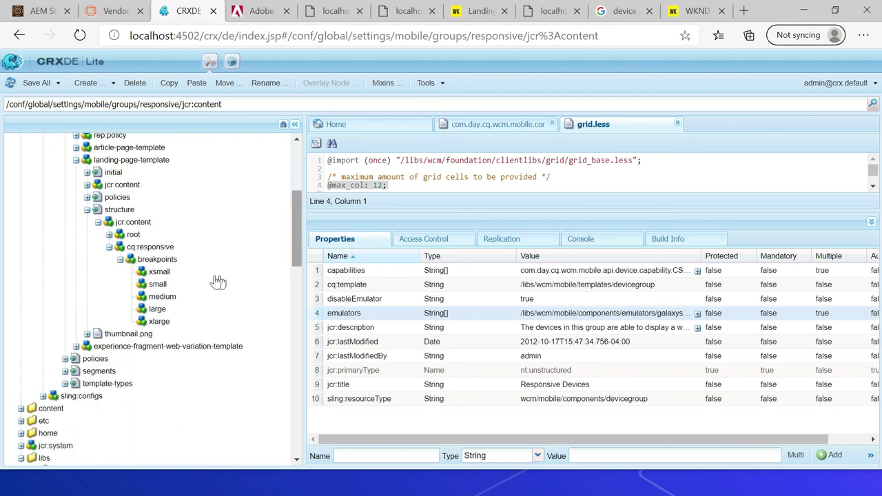
pyautogui.click(133, 222)
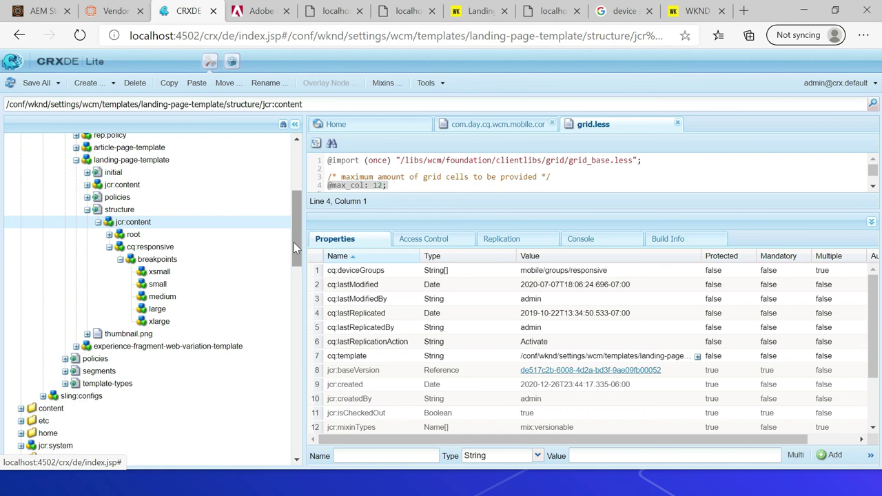
# Expand /conf/global to review where the responsive device group and its jcr:content node are located
pyautogui.moveTo(294, 243); pyautogui.dragTo(289, 191)
pyautogui.moveTo(298, 245); pyautogui.dragTo(298, 201)
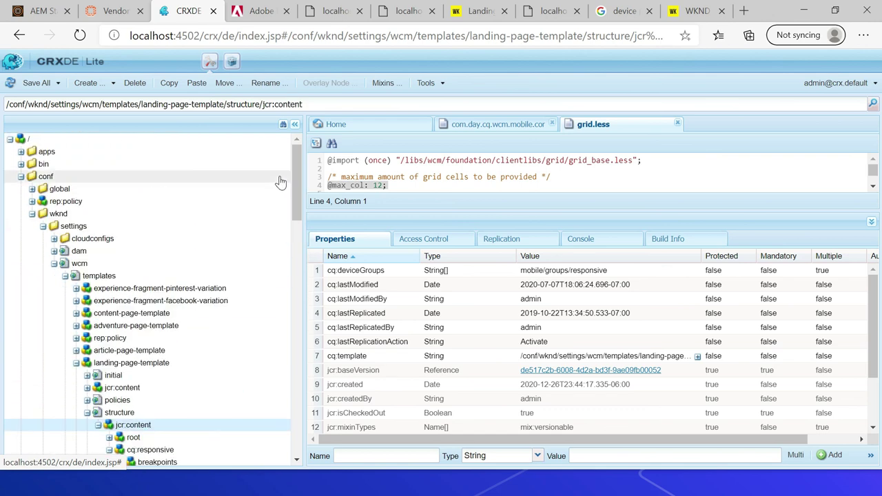
pyautogui.click(31, 189)
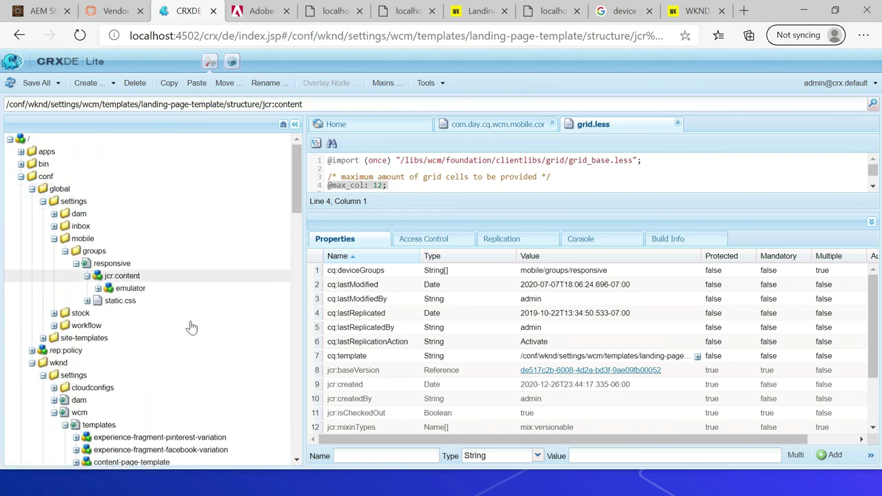